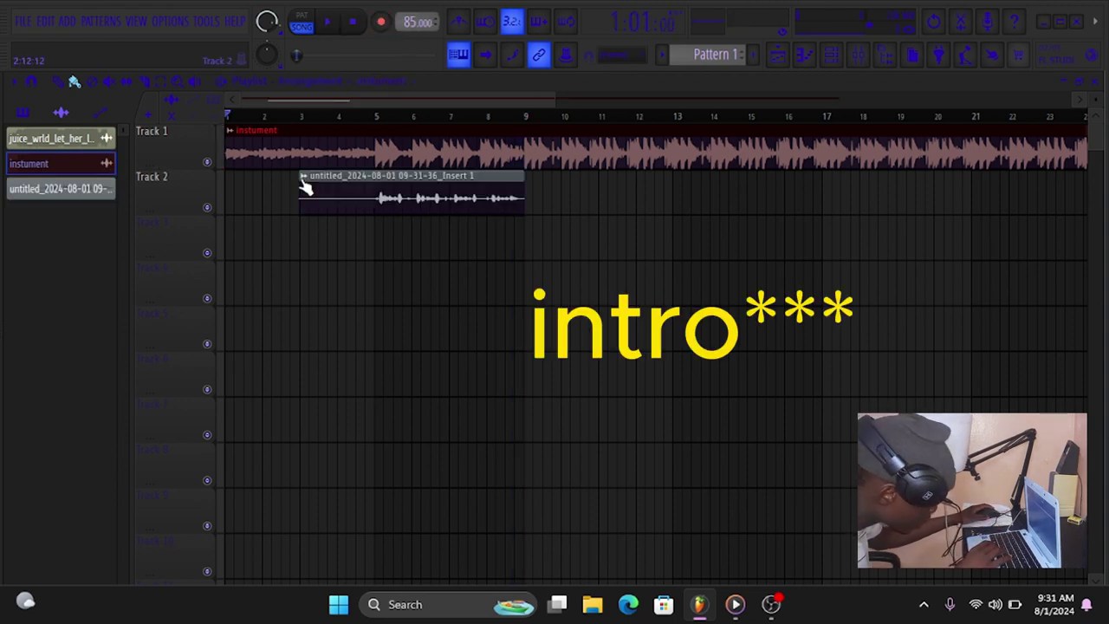
Trim the silent start of the vocal clip on Track 2 so it begins at bar 5, and play it back.
left_click_drag(303, 182, 375, 182)
key("space")
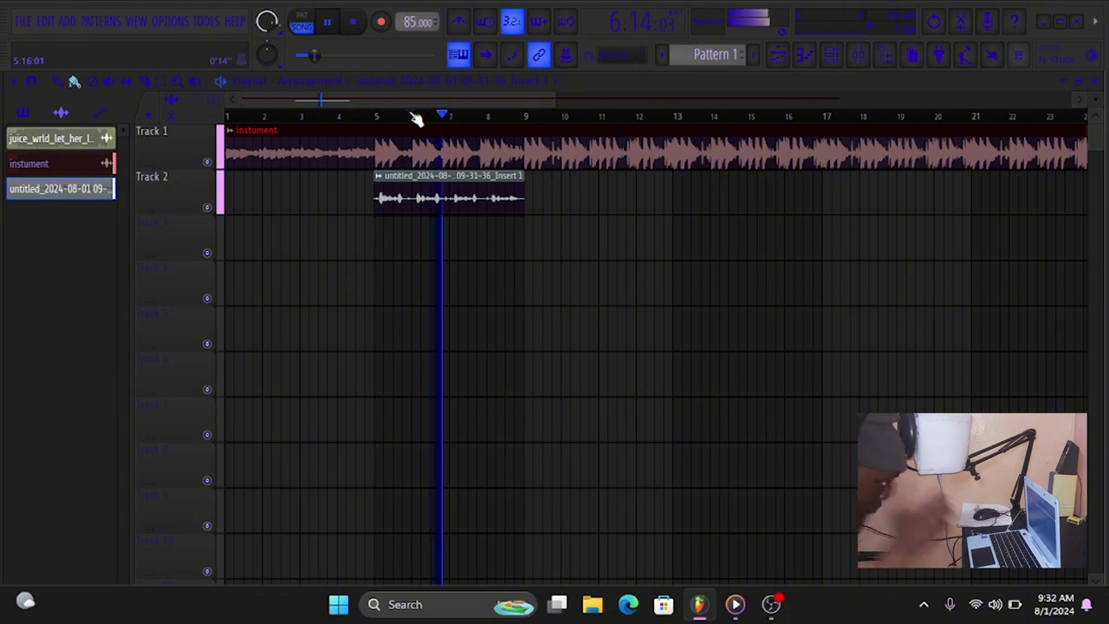
key("space")
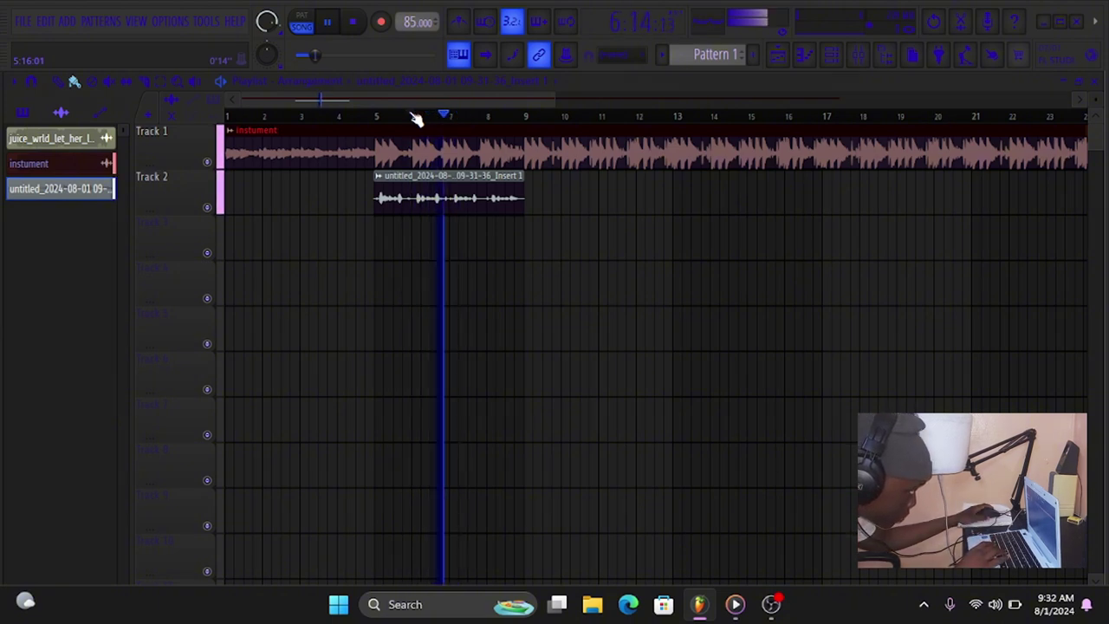
Record the next vocal take from just before bar 6 onto Track 3, and copy the clip to Track 4 around bar 11.
key("space")
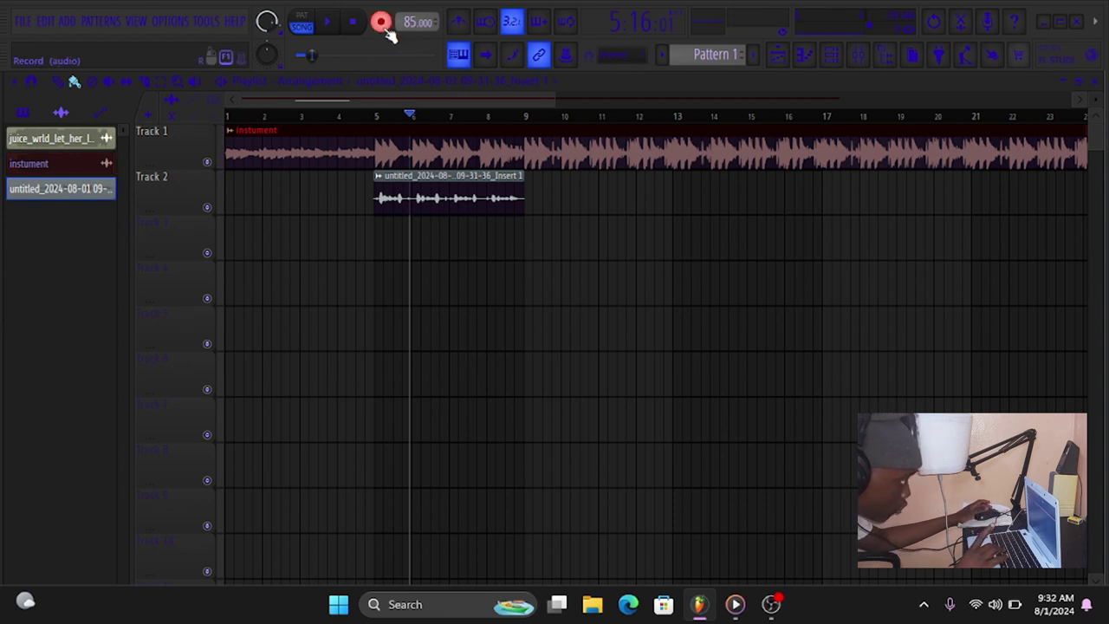
key("space")
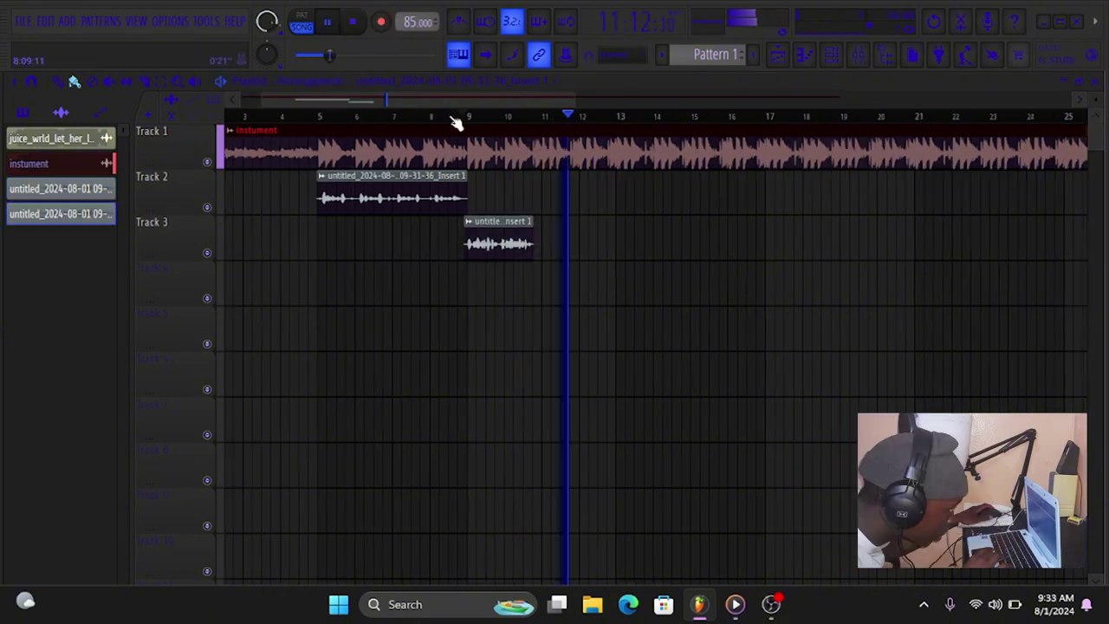
left_click(450, 118)
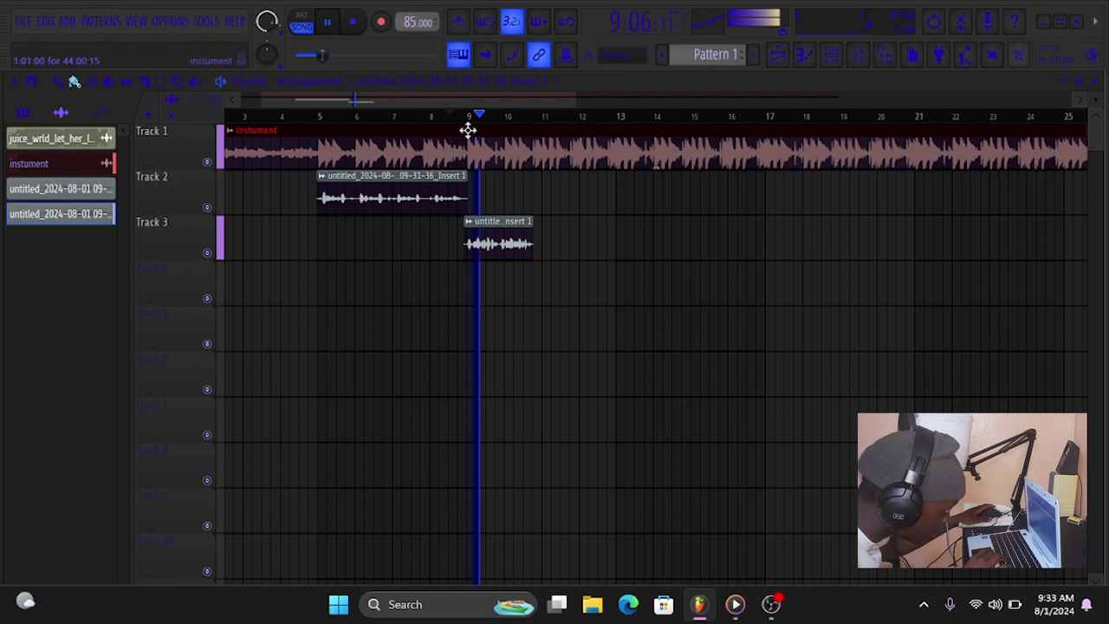
left_click_drag(509, 238, 583, 283)
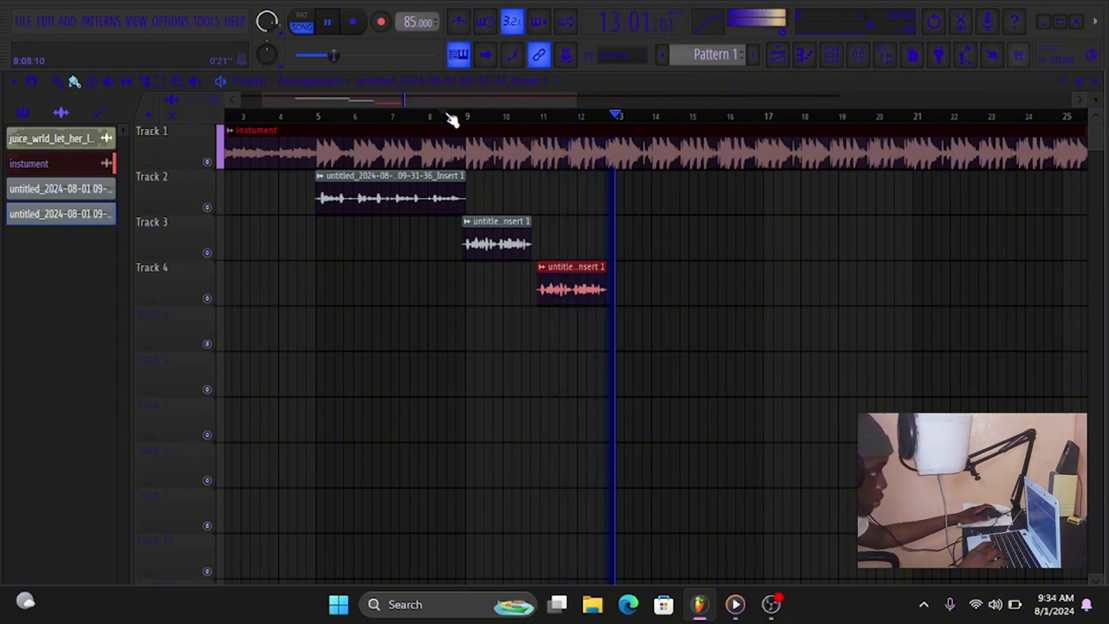
Record another vocal take over the instrumental onto Track 5, starting playback between bars 8 and 9.
key("space")
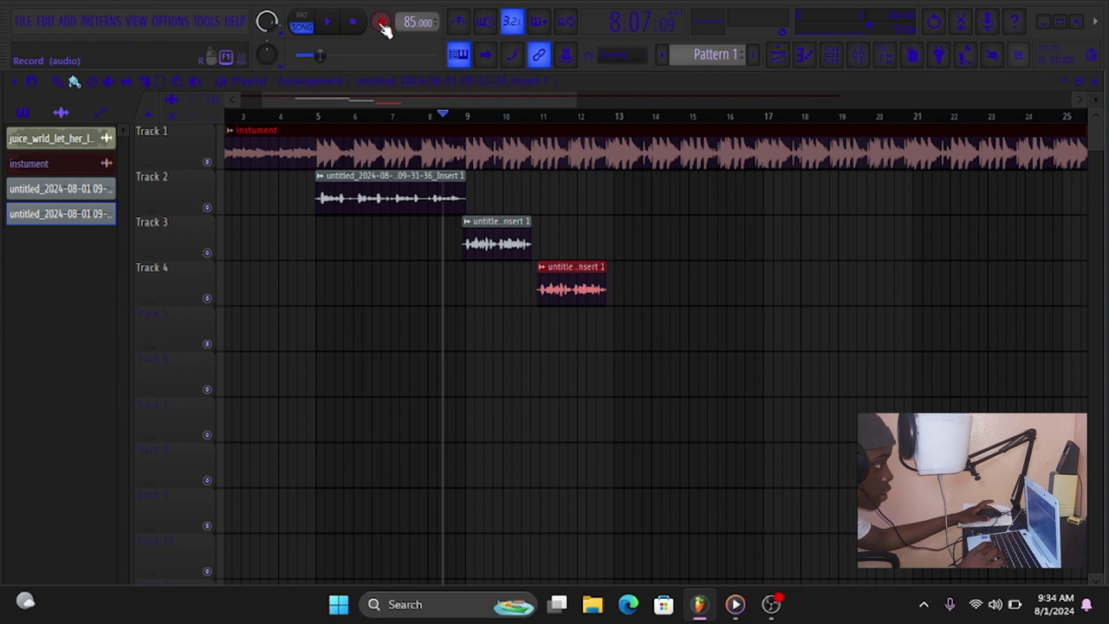
left_click(382, 22)
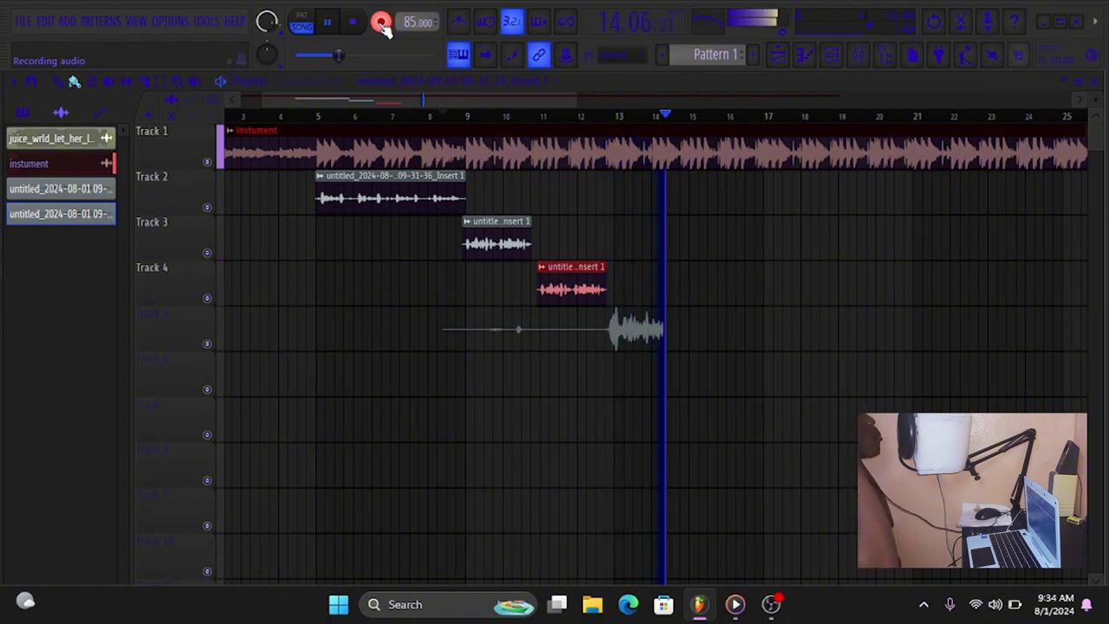
key("space")
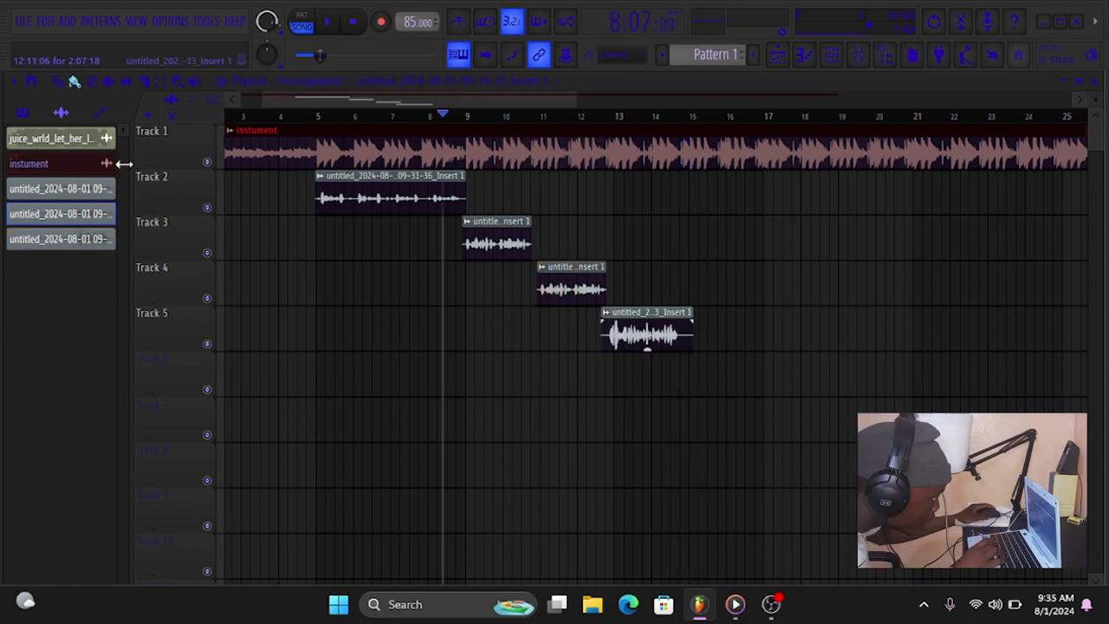
Review the Track 5 vocal take by replaying from about bar 12, and delete its audio clip from the project.
left_click(78, 239)
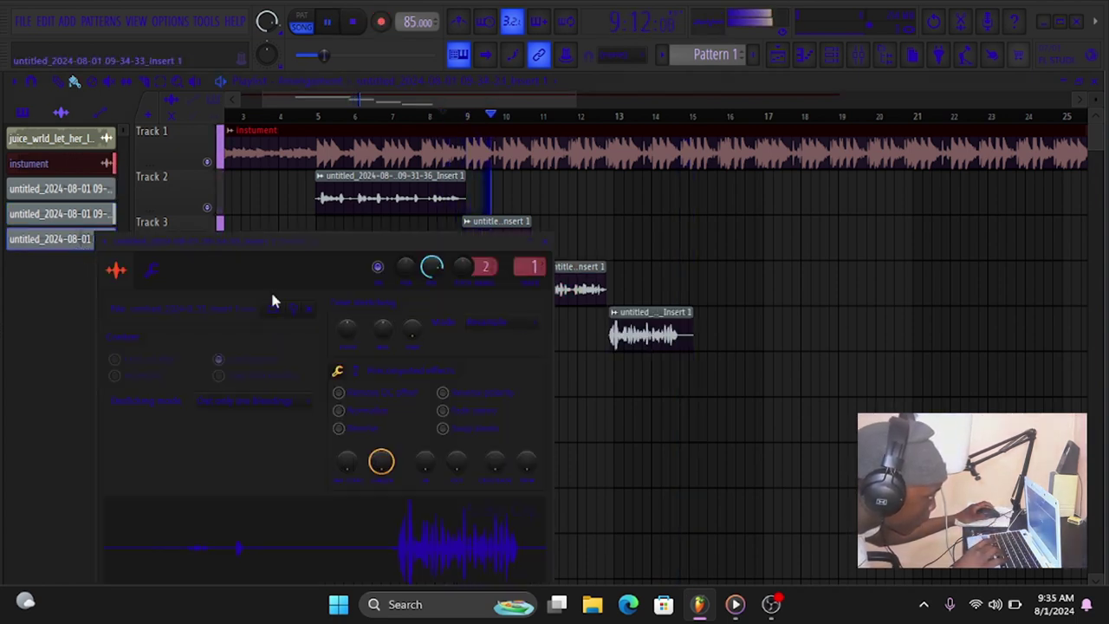
left_click(545, 243)
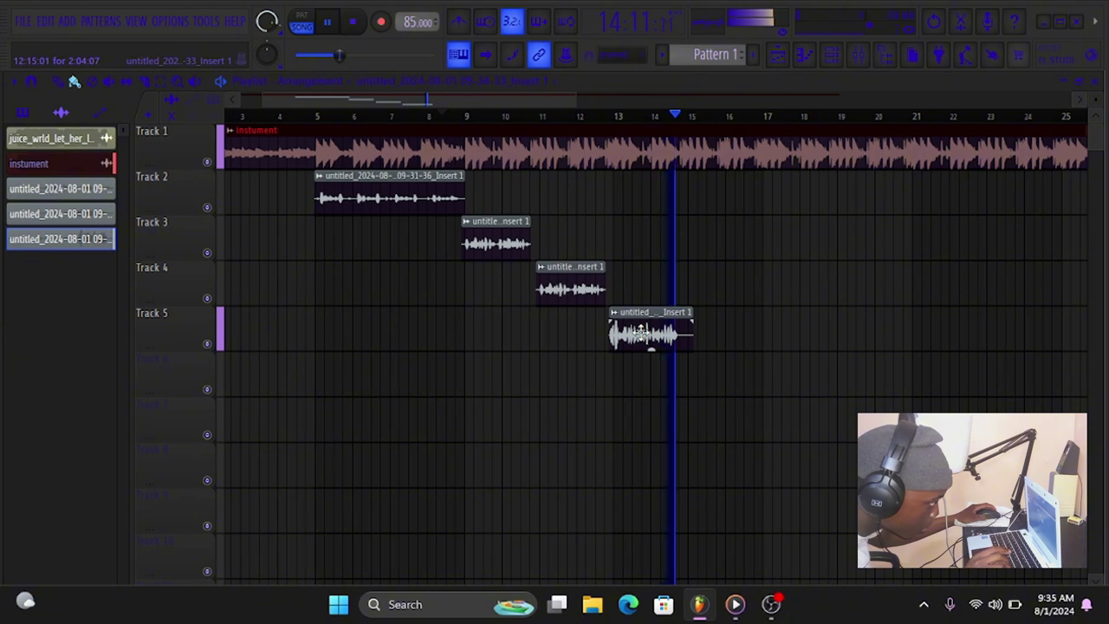
left_click(587, 116)
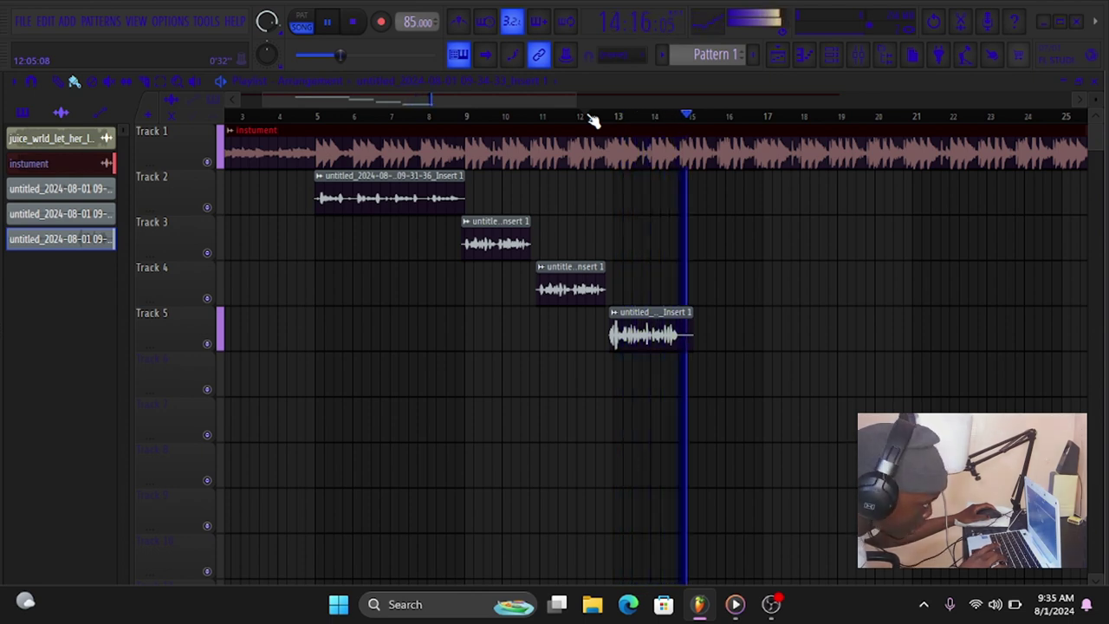
left_click(589, 116)
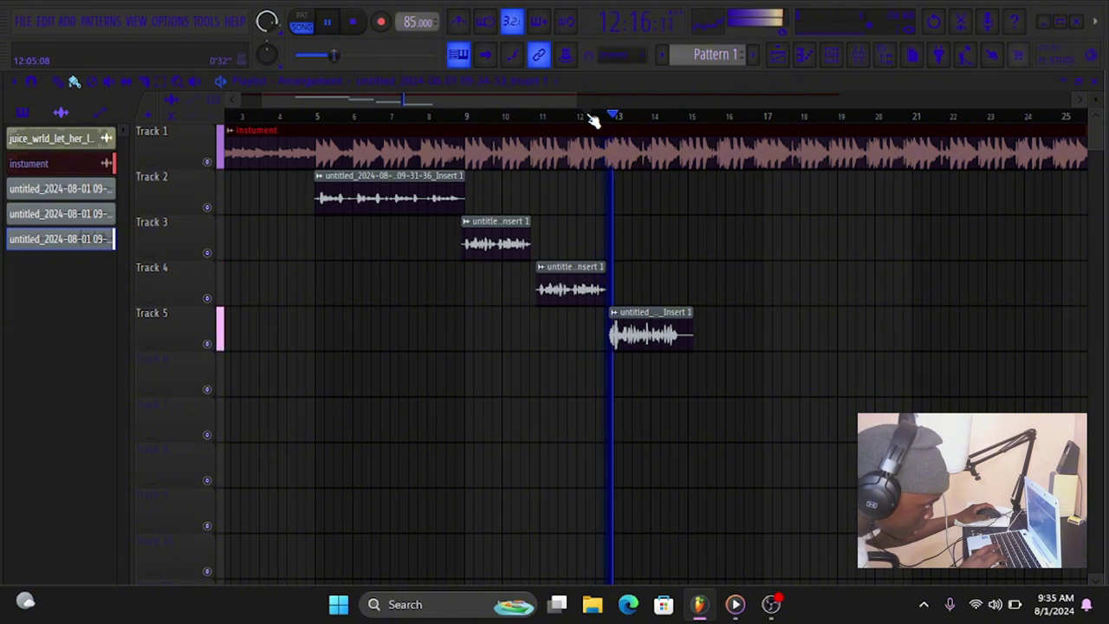
right_click(93, 252)
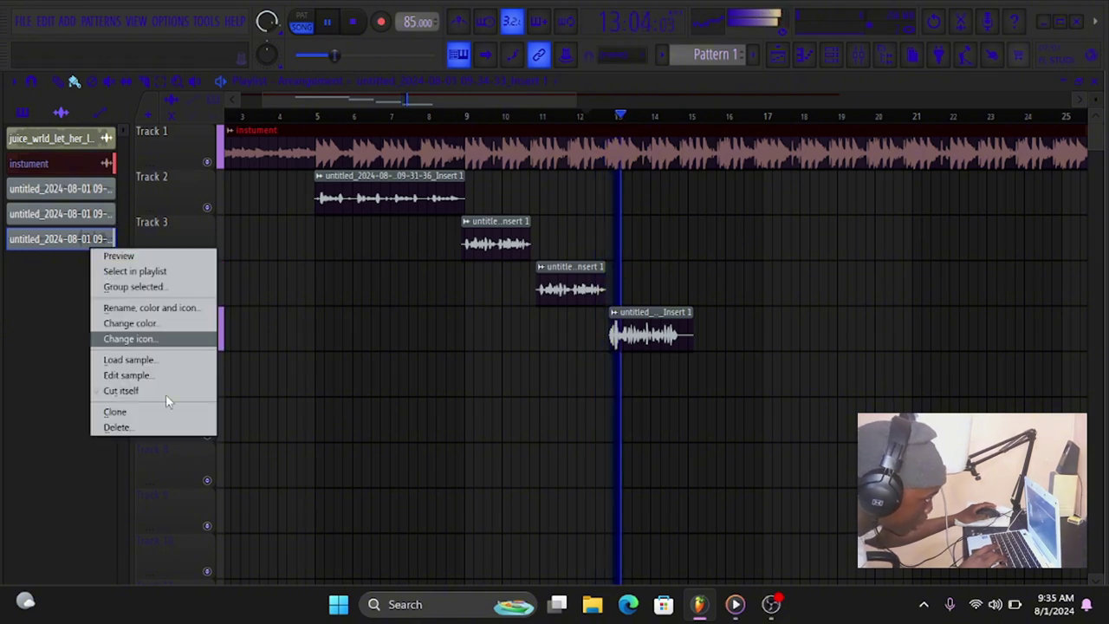
left_click(173, 426)
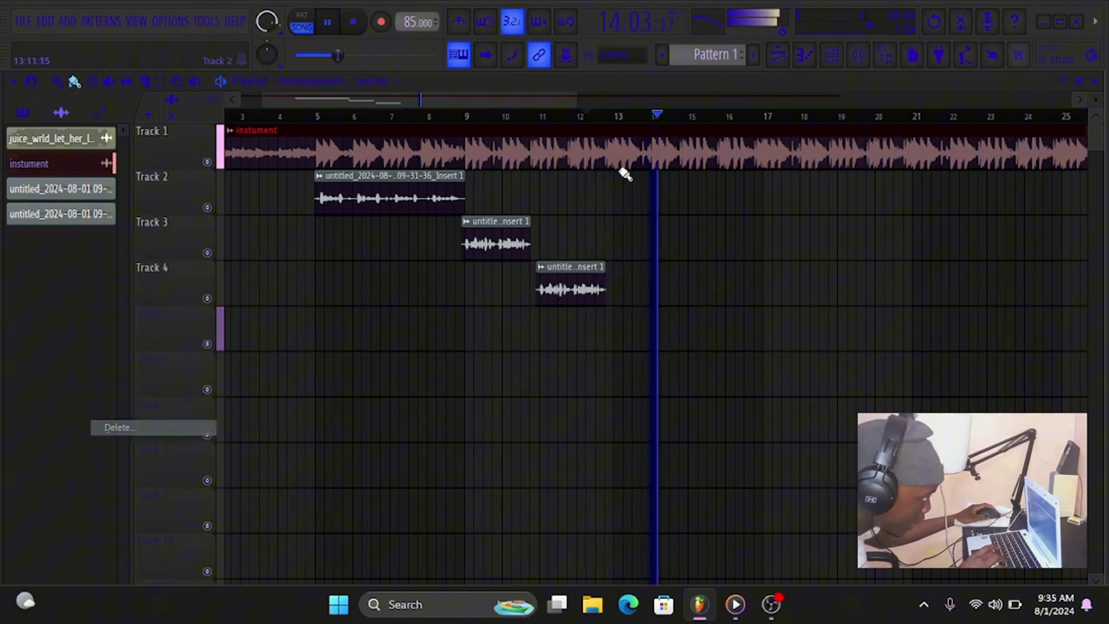
Record a new vocal take from just before bar 12 onto Track 2, and trim its silent start to just before bar 13.
left_click(572, 116)
key("space")
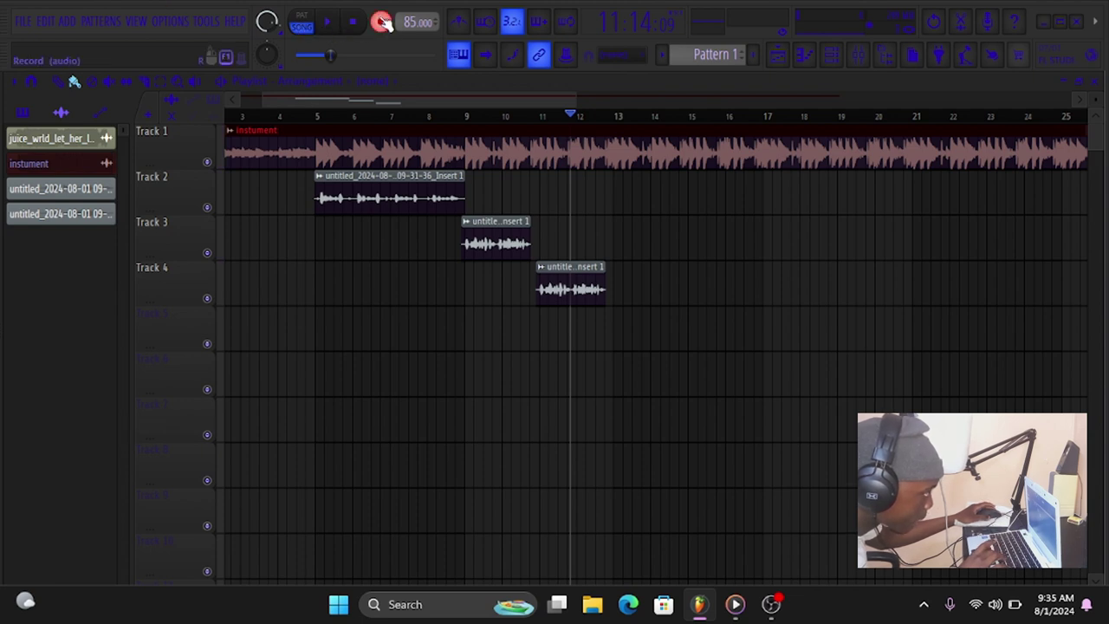
key("space")
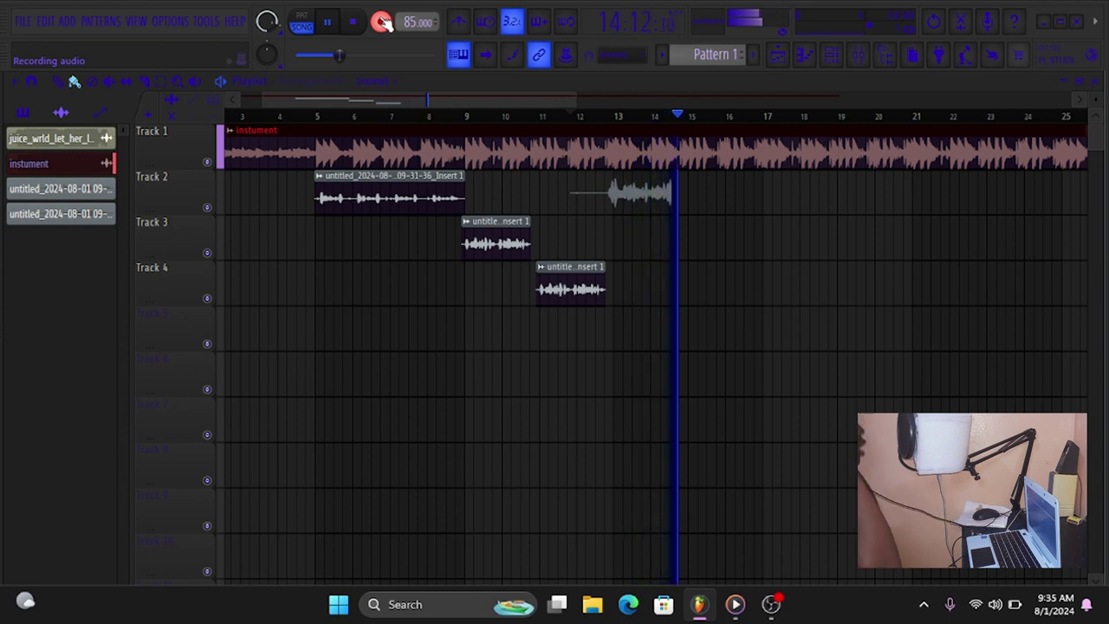
key("space")
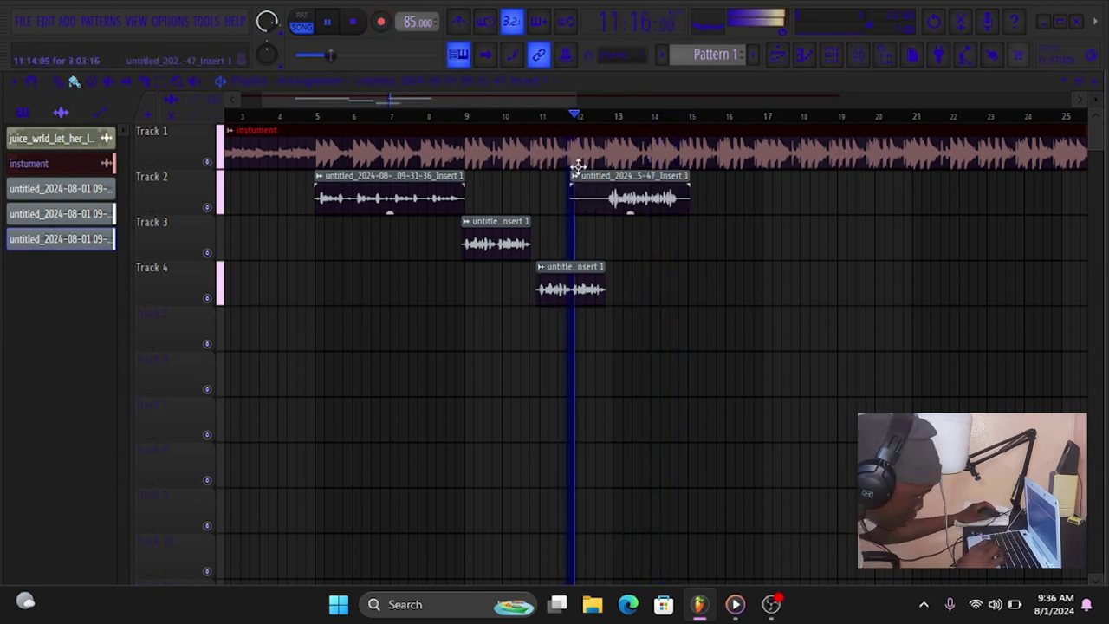
left_click_drag(584, 189, 628, 193)
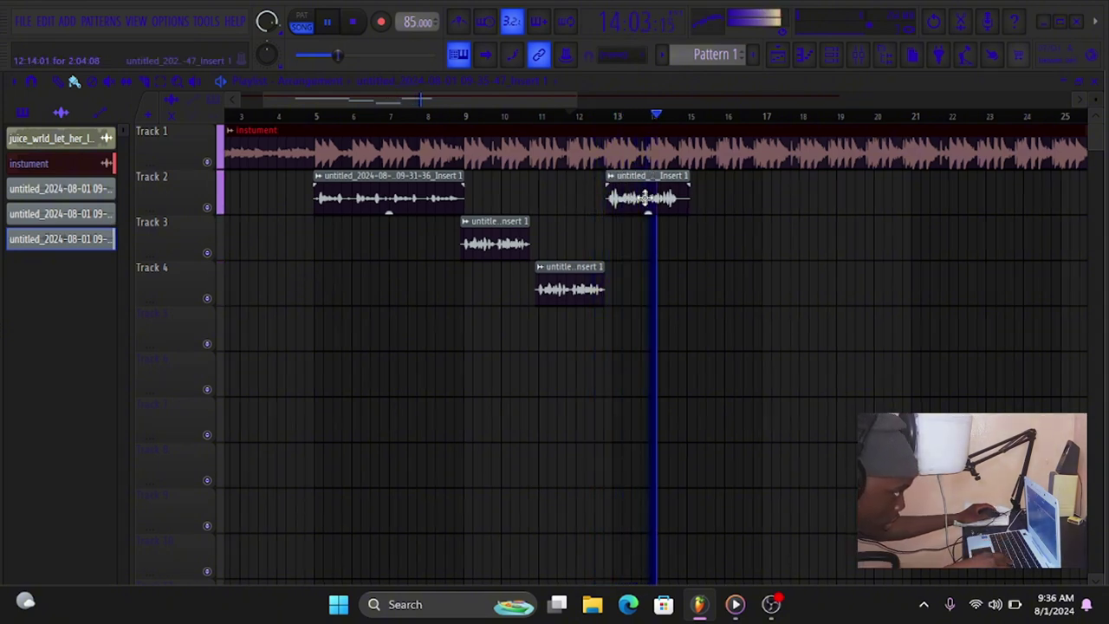
Record a follow-up vocal take onto Track 3, starting playback from just before bar 14.
key("space")
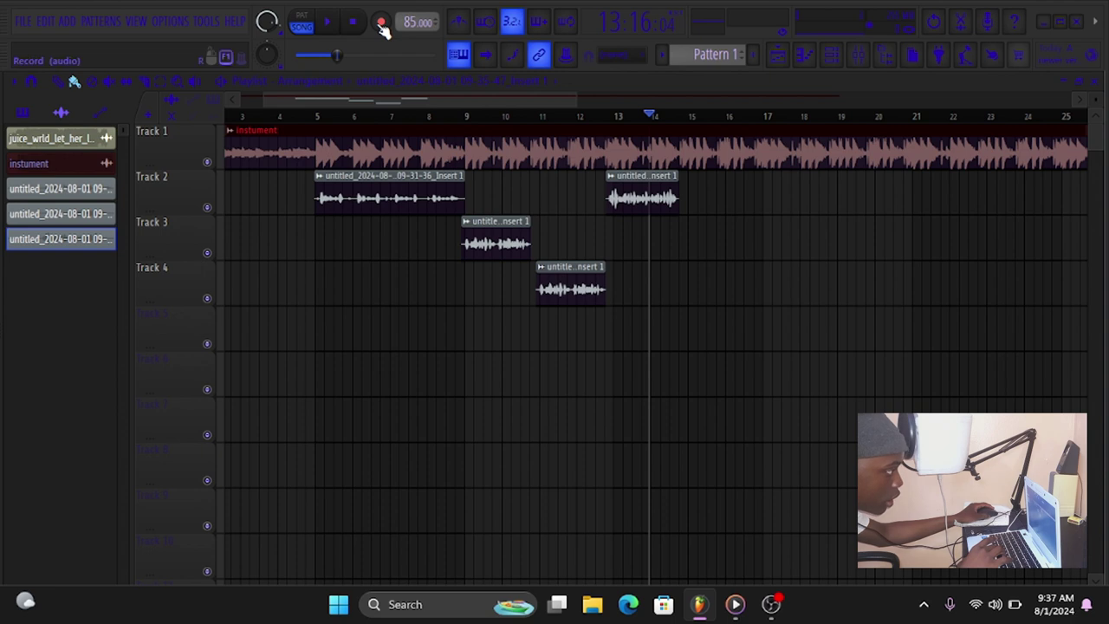
key("space")
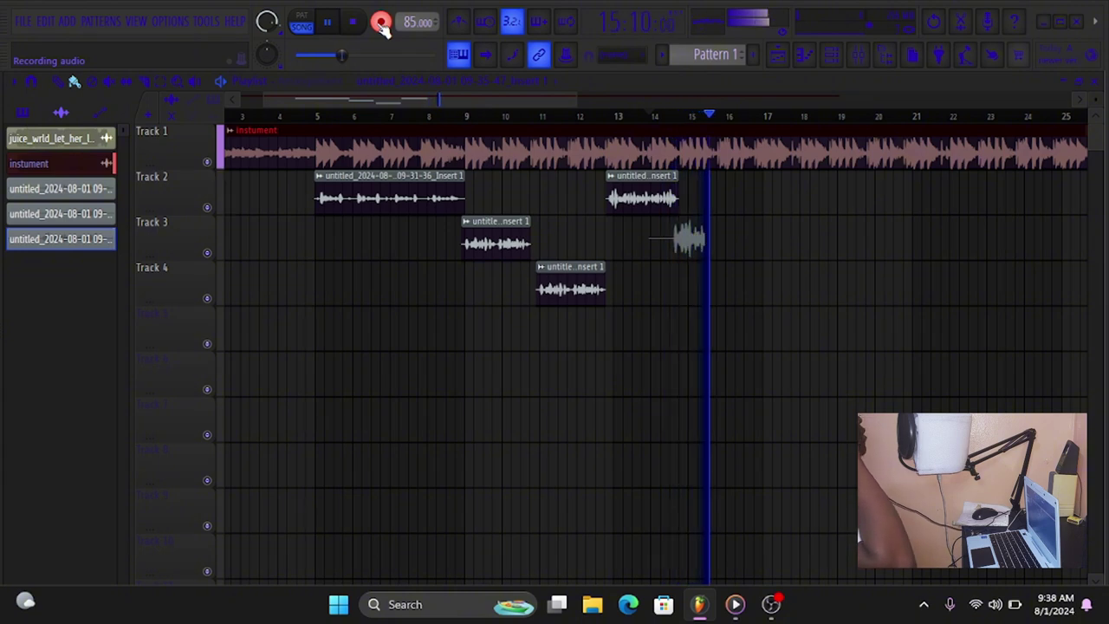
left_click(381, 23)
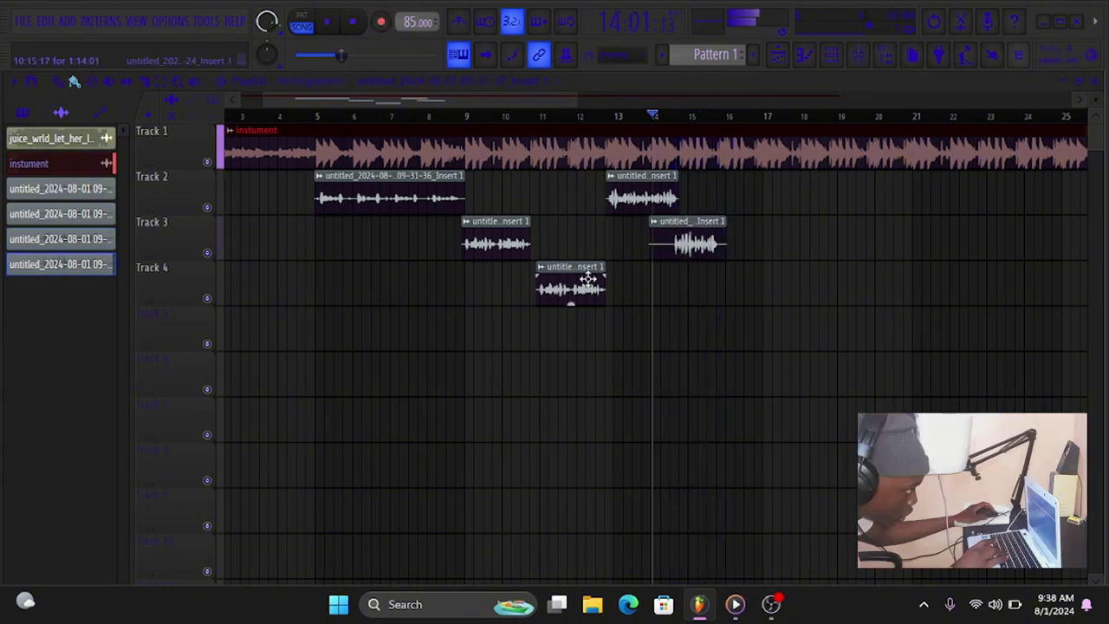
Play back the follow-up take on Track 3 against the instrumental, replaying from about bar 13.
key("space")
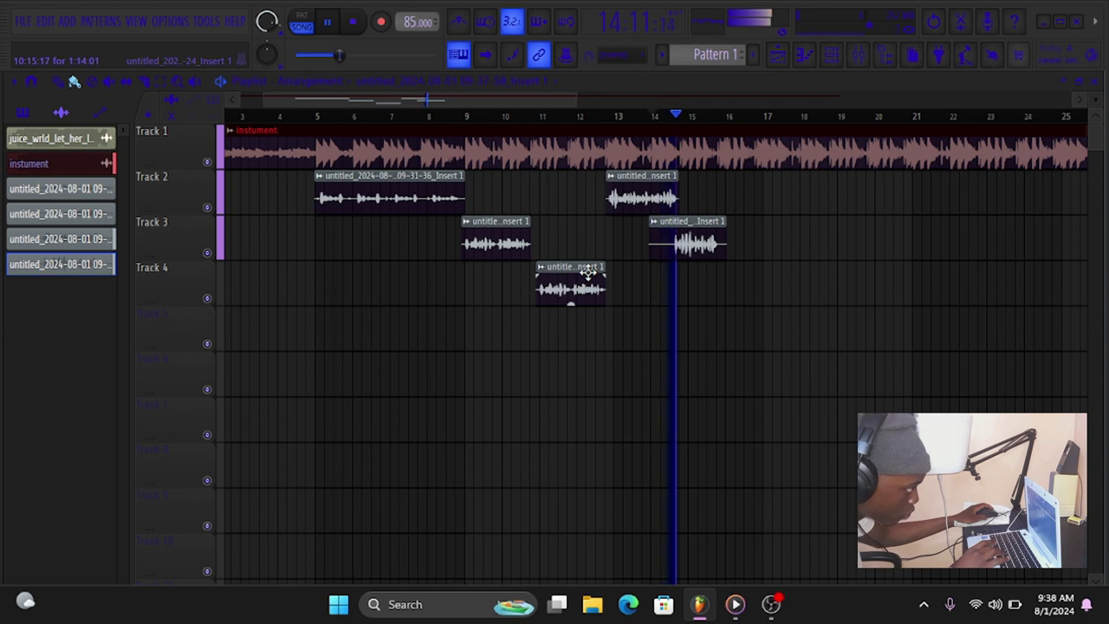
left_click(675, 240)
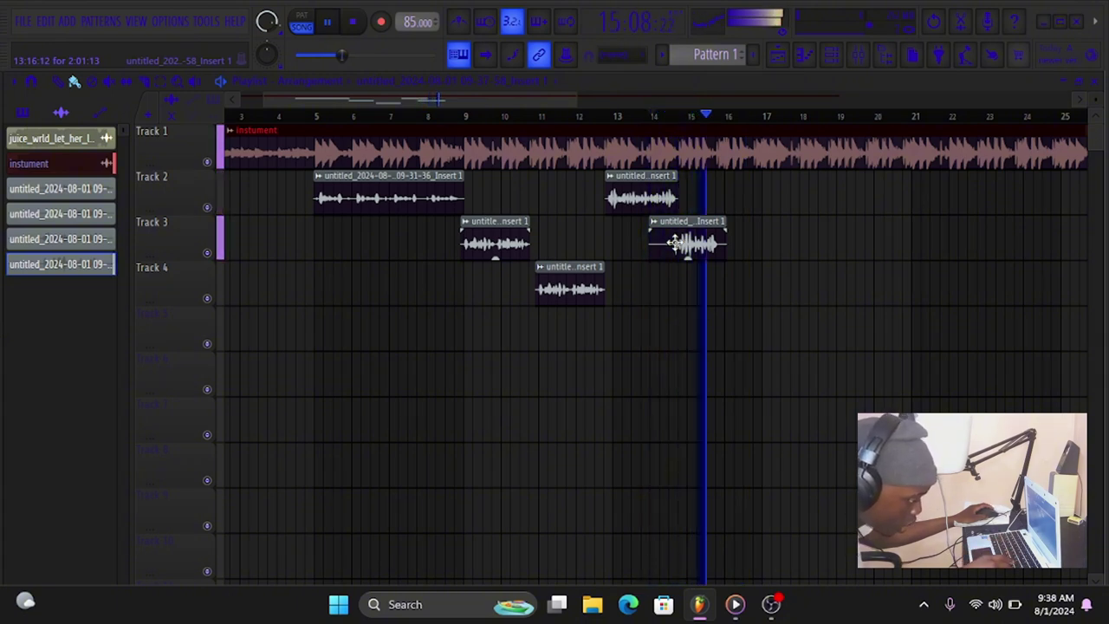
left_click(617, 116)
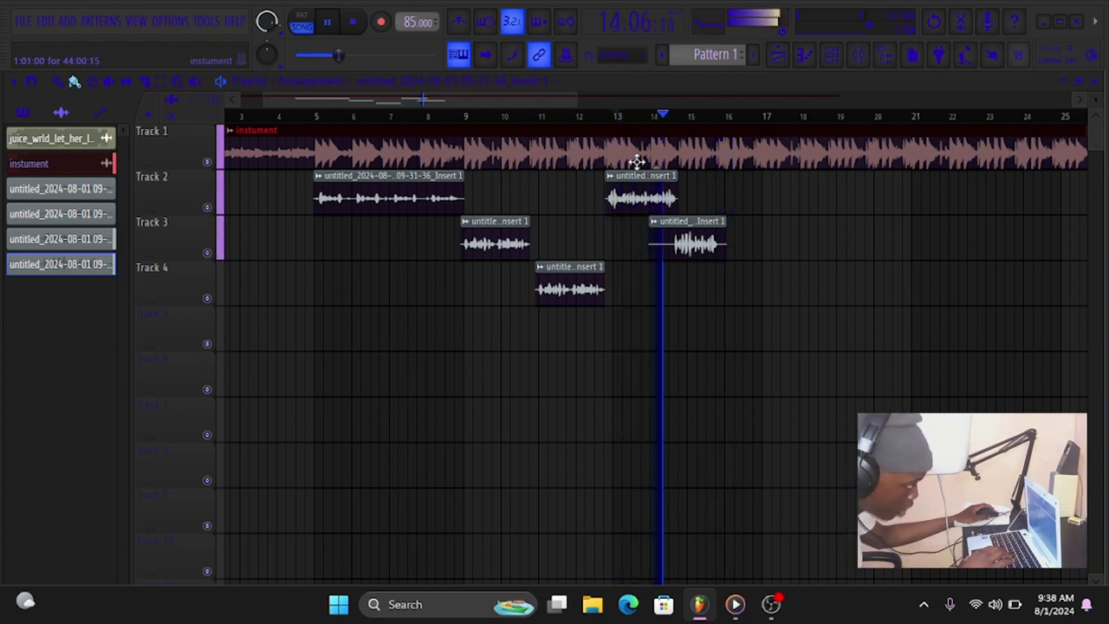
Remove the follow-up take from Track 3 and delete its audio clip from the project.
right_click(672, 245)
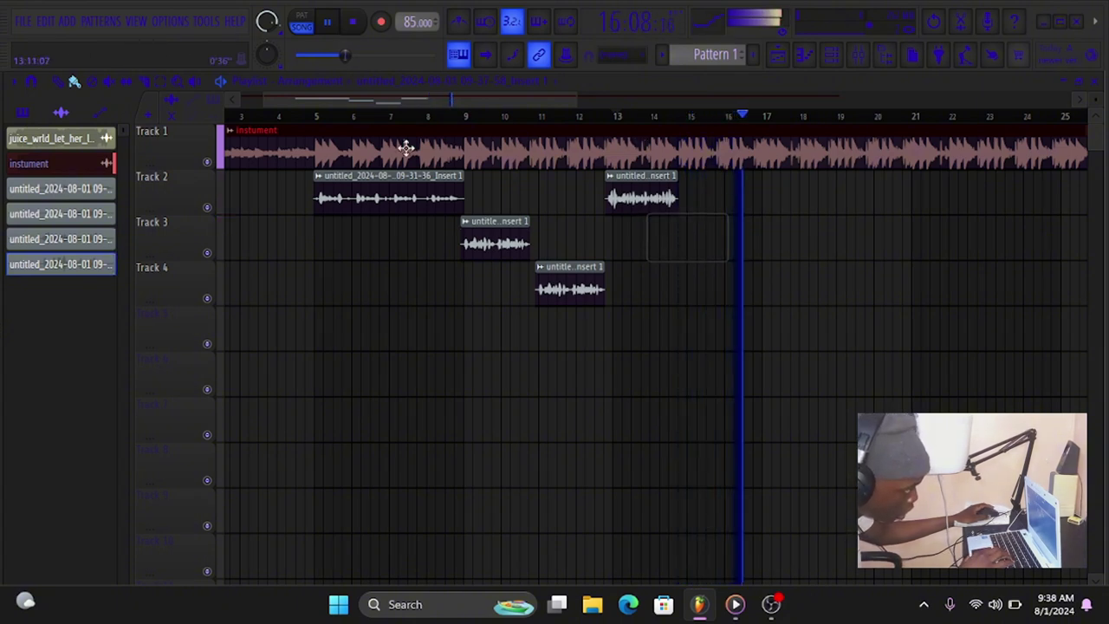
right_click(39, 274)
left_click(139, 446)
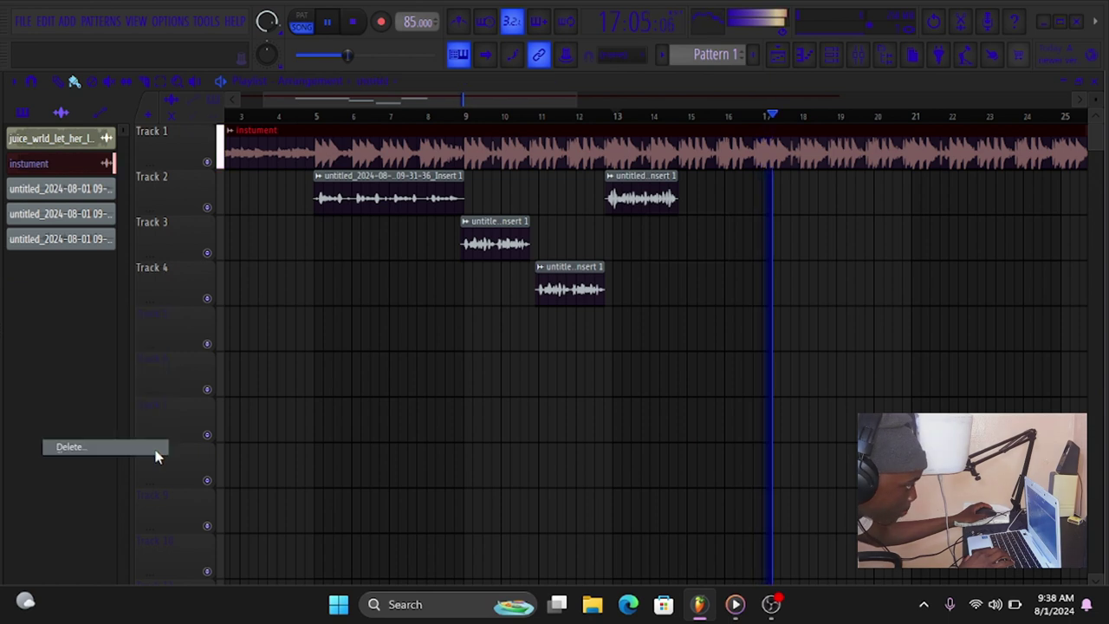
Replay the song repeatedly from around bars 12 and 13 to review the latest Track 2 vocal and the section after it.
left_click(614, 112)
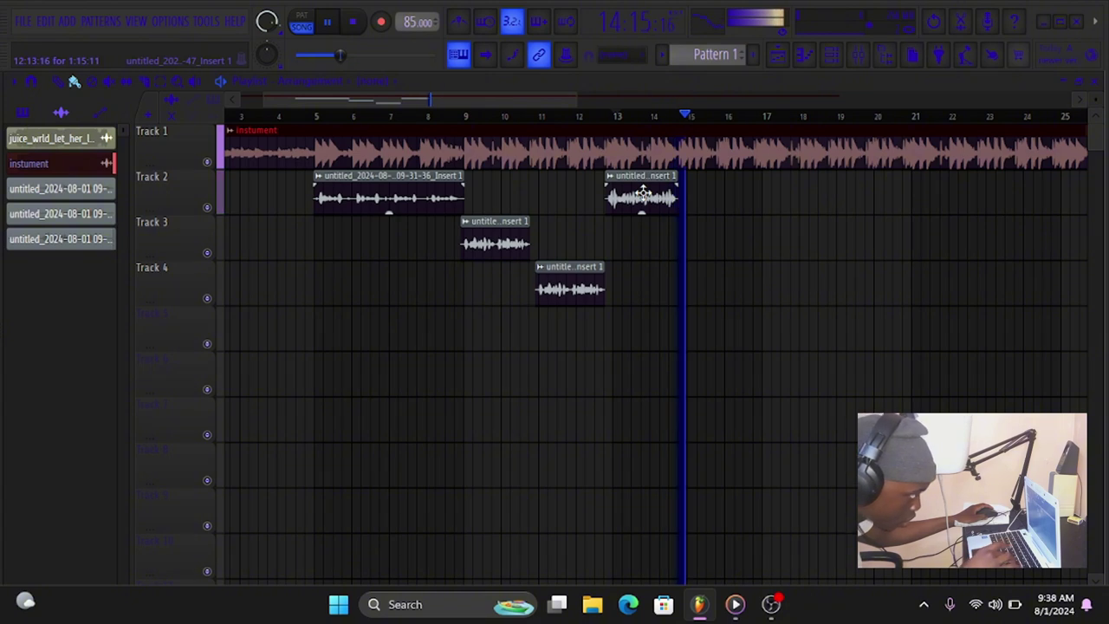
key("space")
key("space")
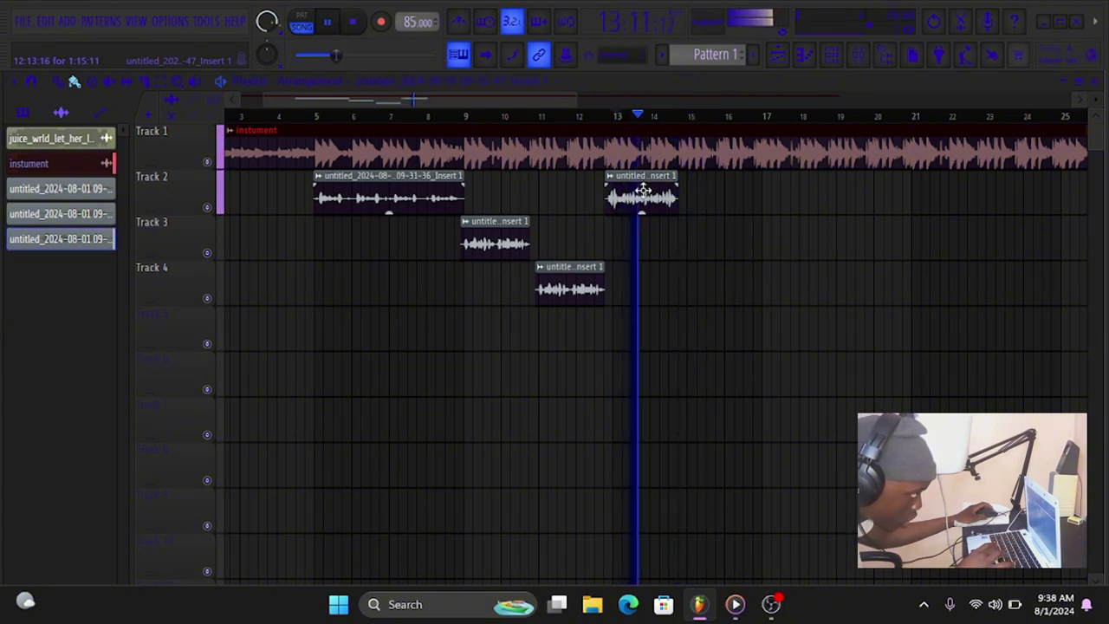
left_click(580, 120)
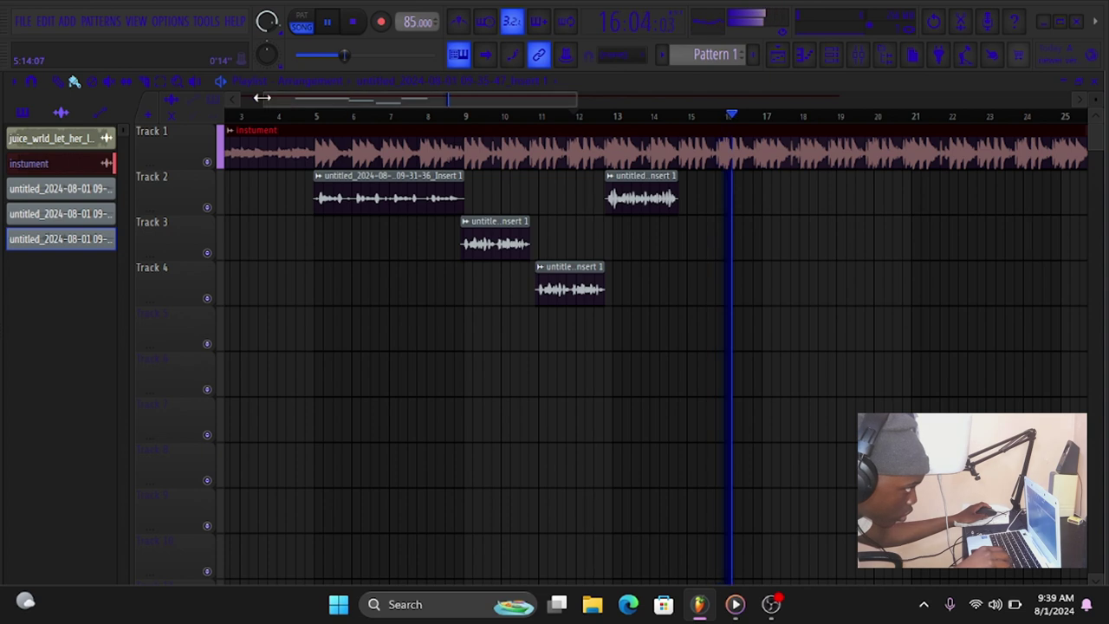
left_click_drag(269, 98, 381, 97)
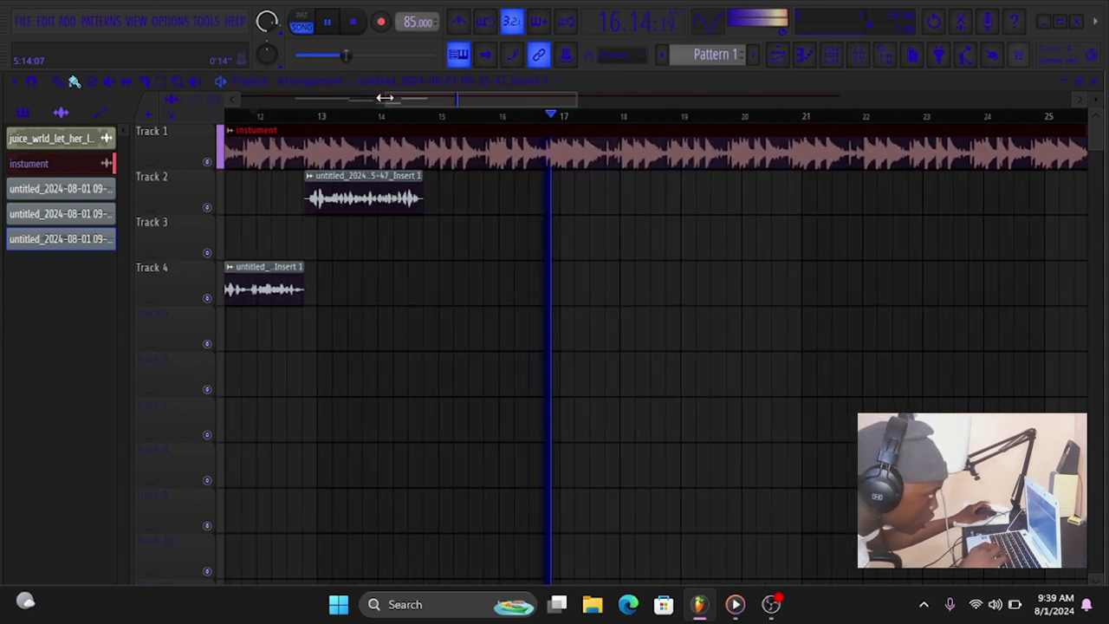
left_click(252, 118)
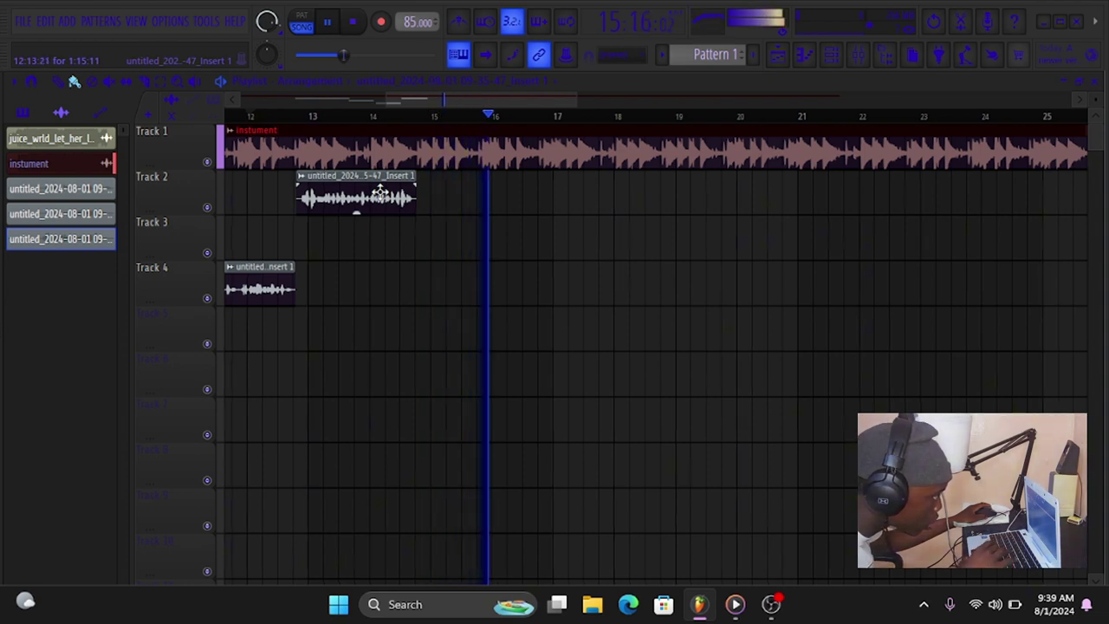
left_click(252, 116)
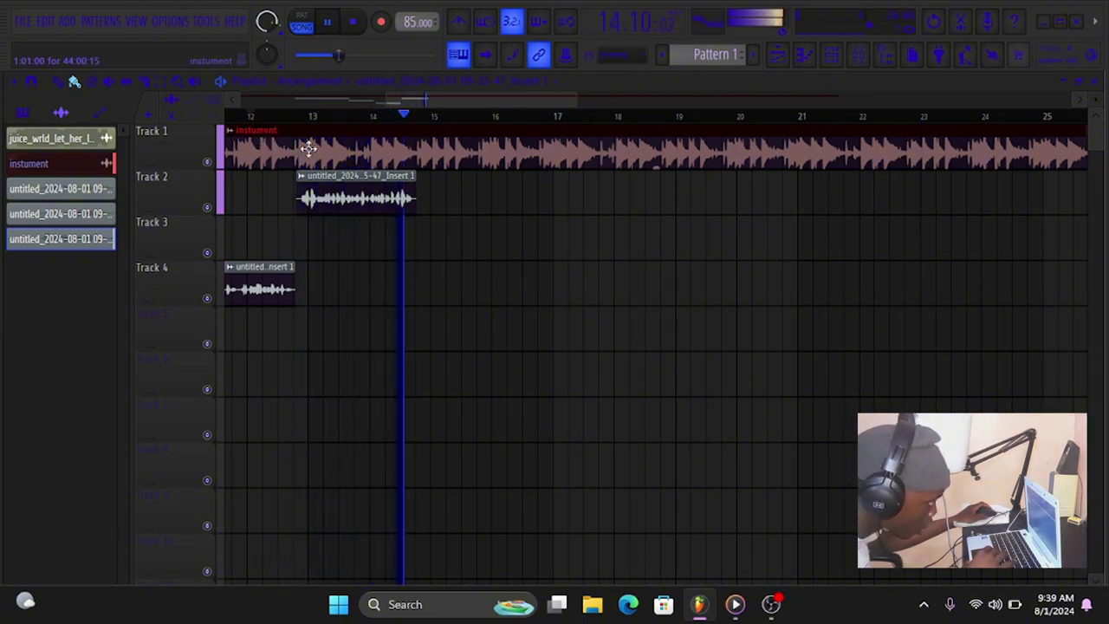
left_click(312, 116)
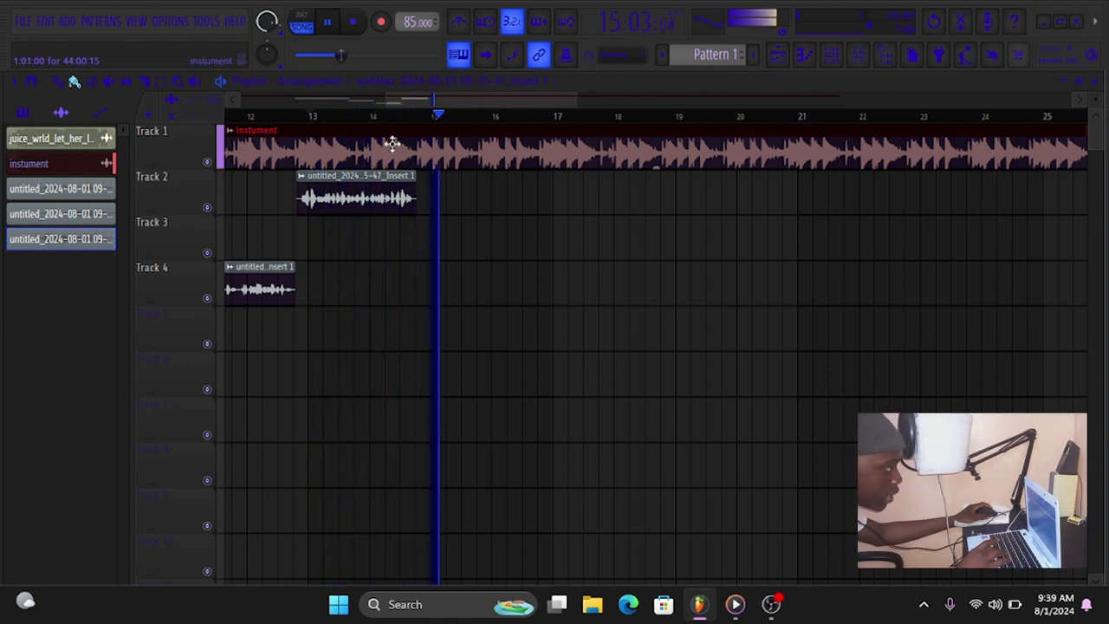
left_click(297, 116)
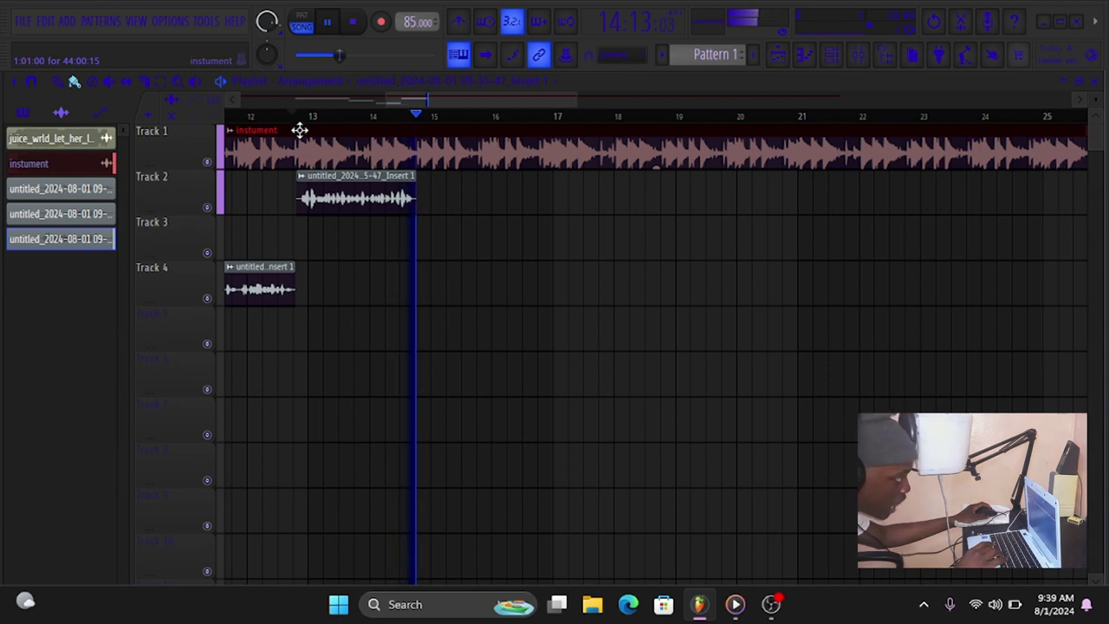
Record a new vocal take onto Track 3, starting playback from just before bar 13.
key("space")
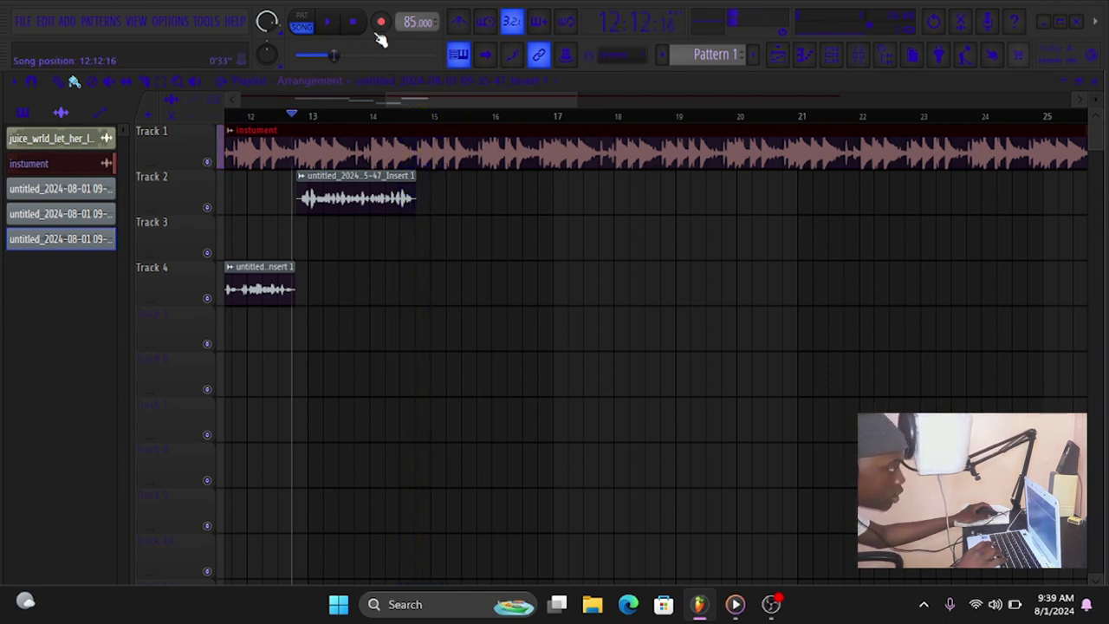
key("space")
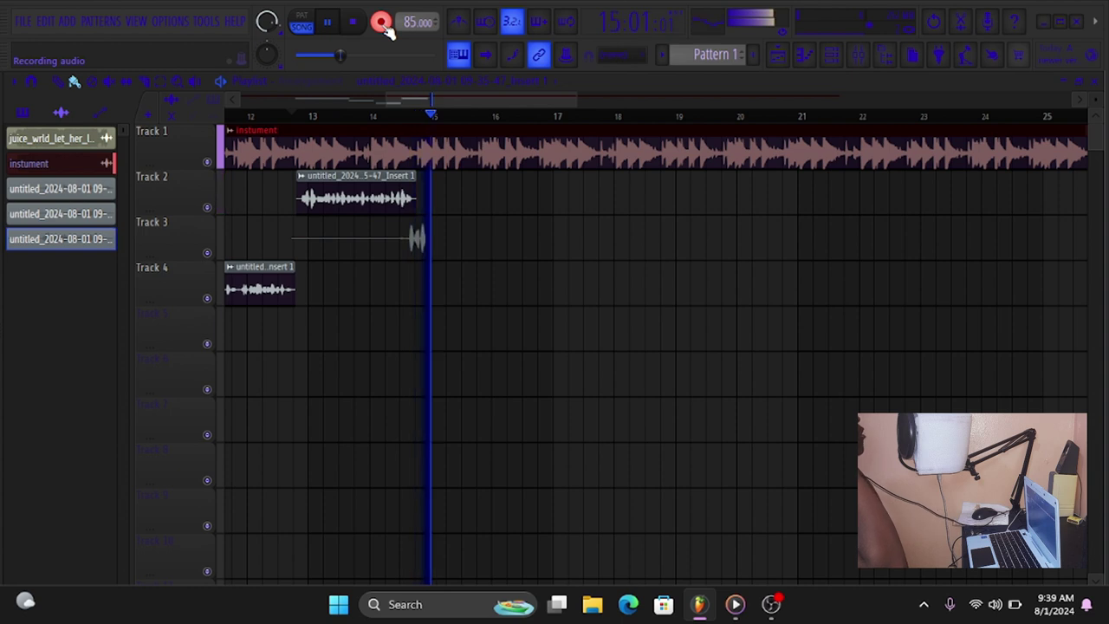
key("space")
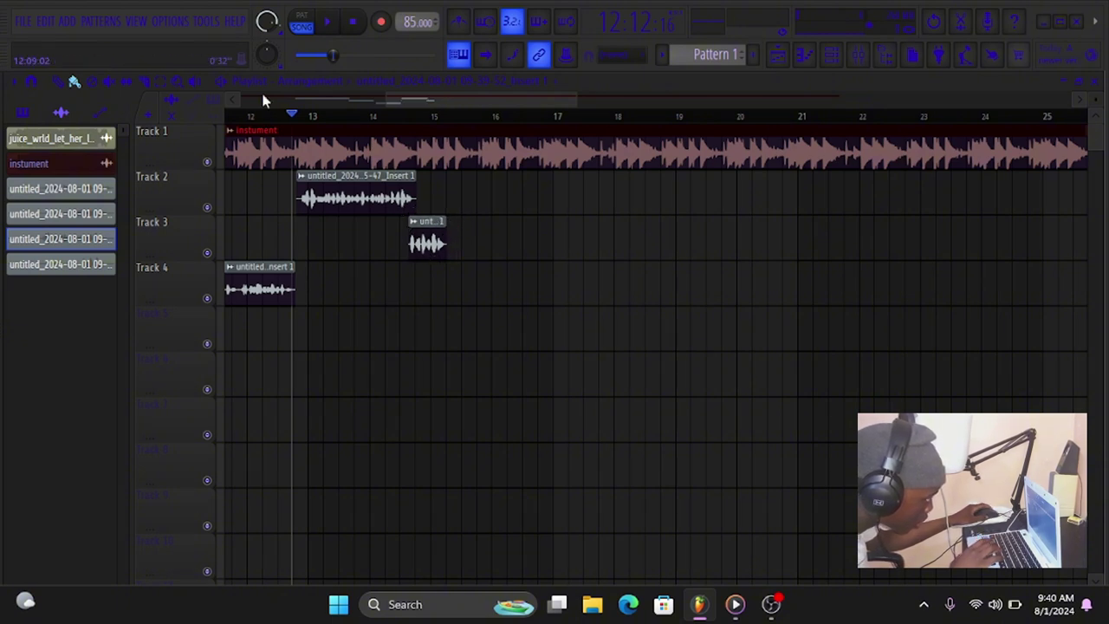
Route the new Track 3 take's audio clip to mixer track Insert 1 while the song plays.
key("space")
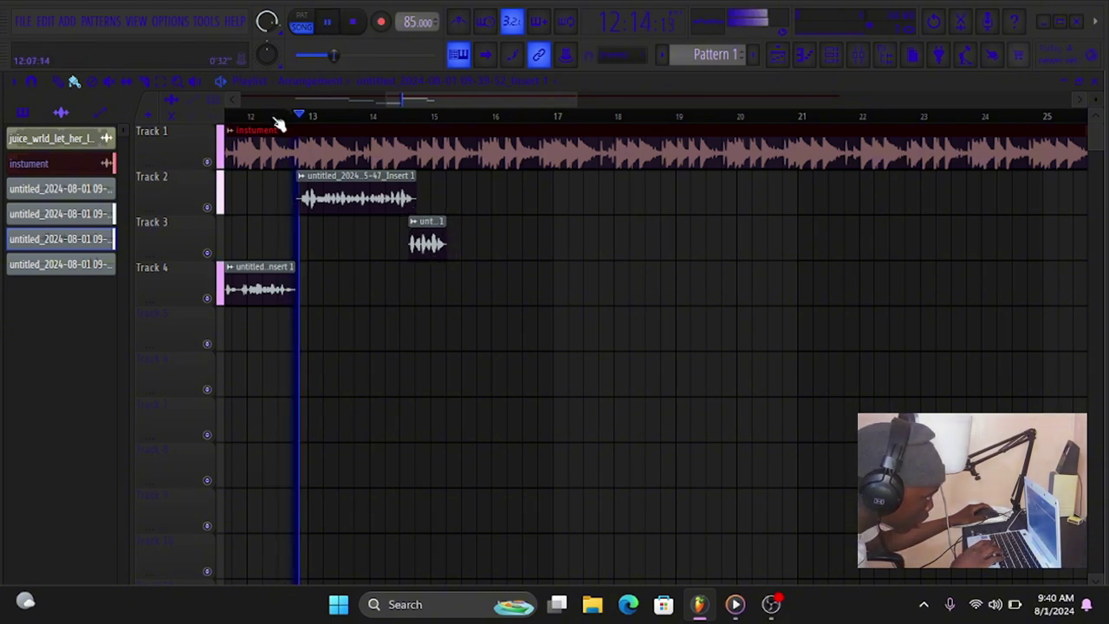
left_click(56, 267)
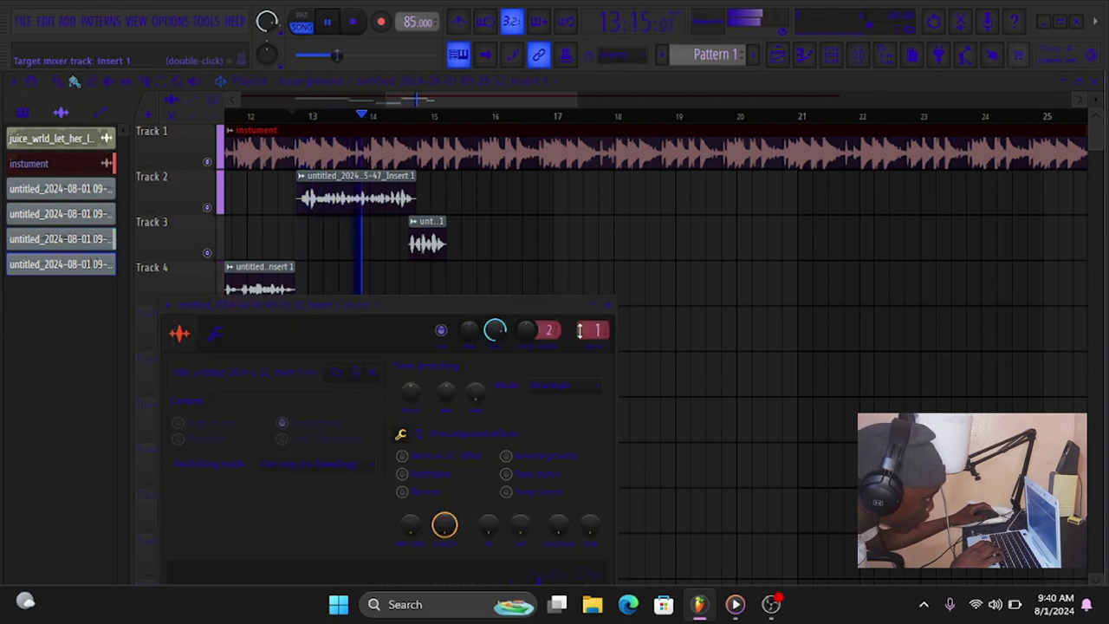
left_click(610, 305)
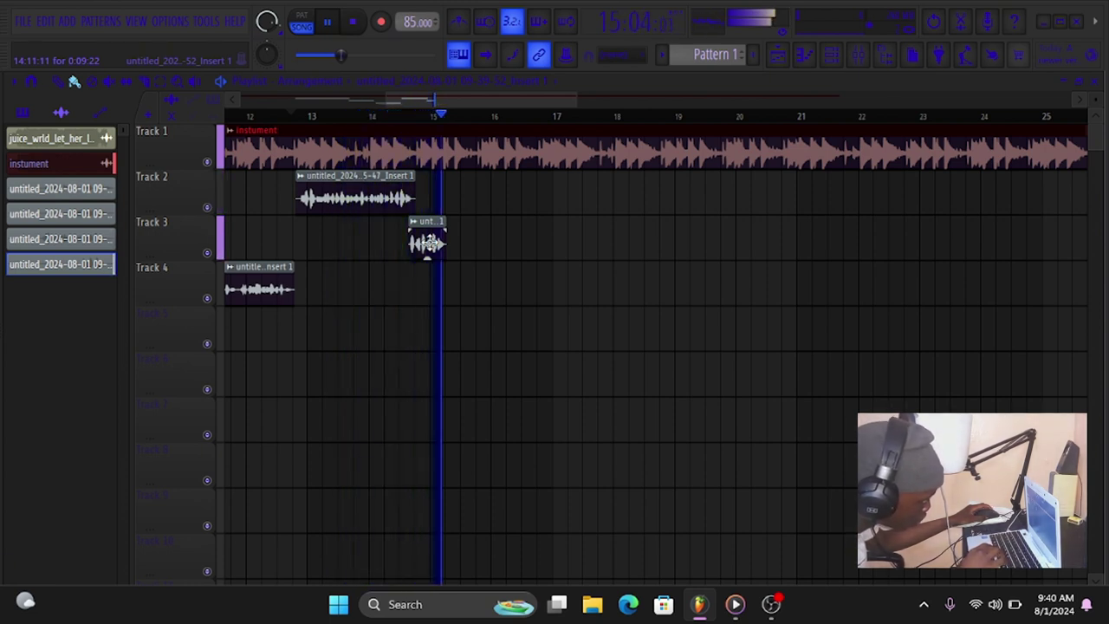
Replay the song from several points between bars 12 and 14 to review how the Track 3 take follows the Track 2 vocal.
left_click(421, 118)
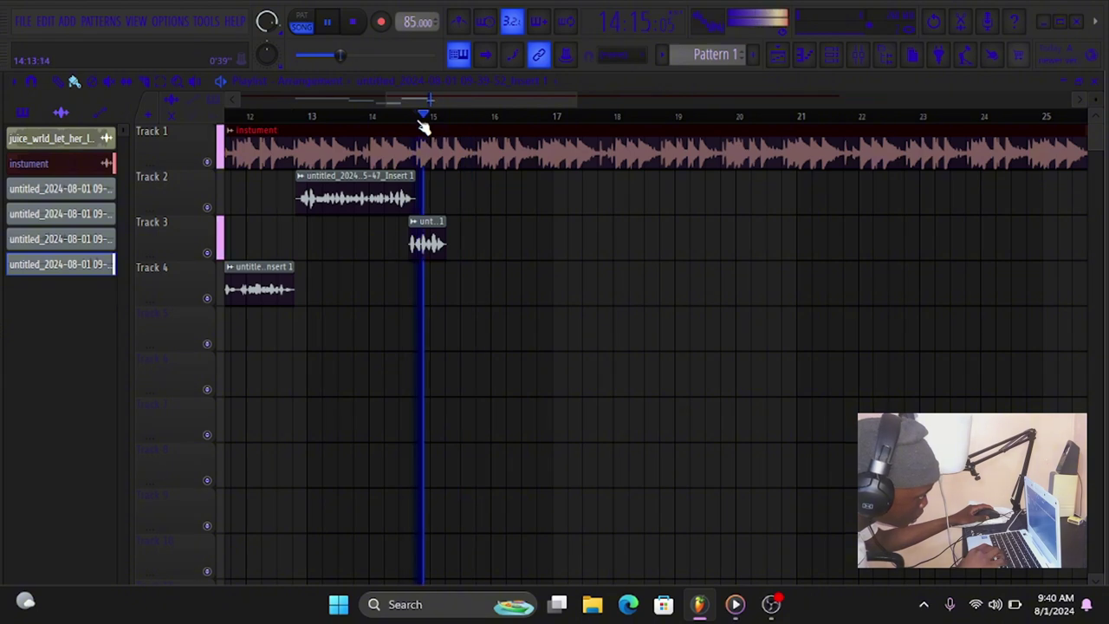
left_click(412, 121)
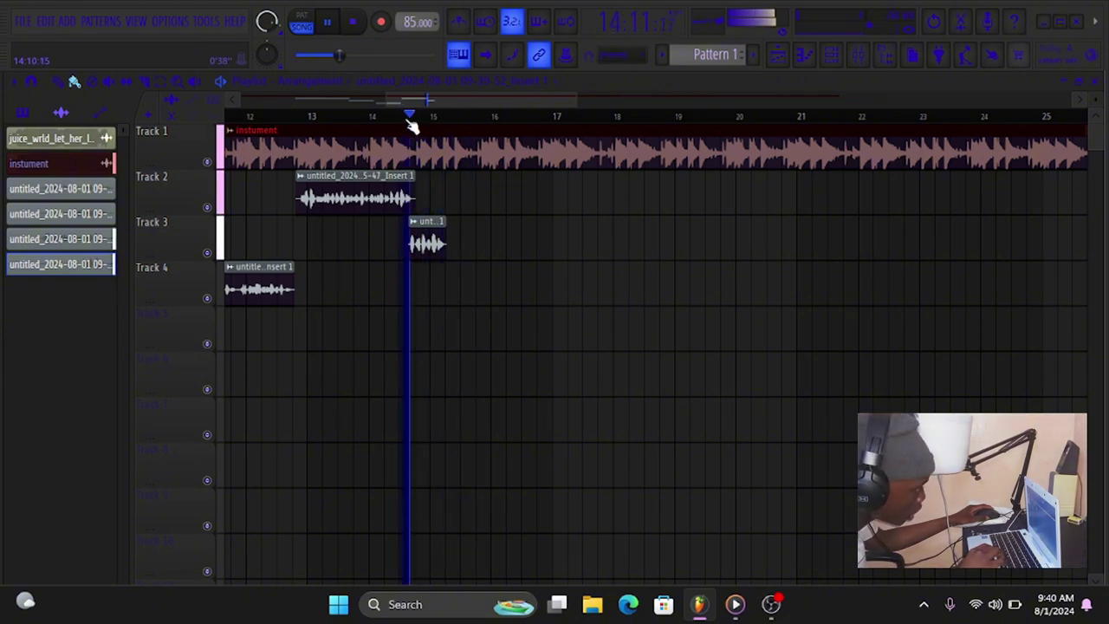
left_click(287, 123)
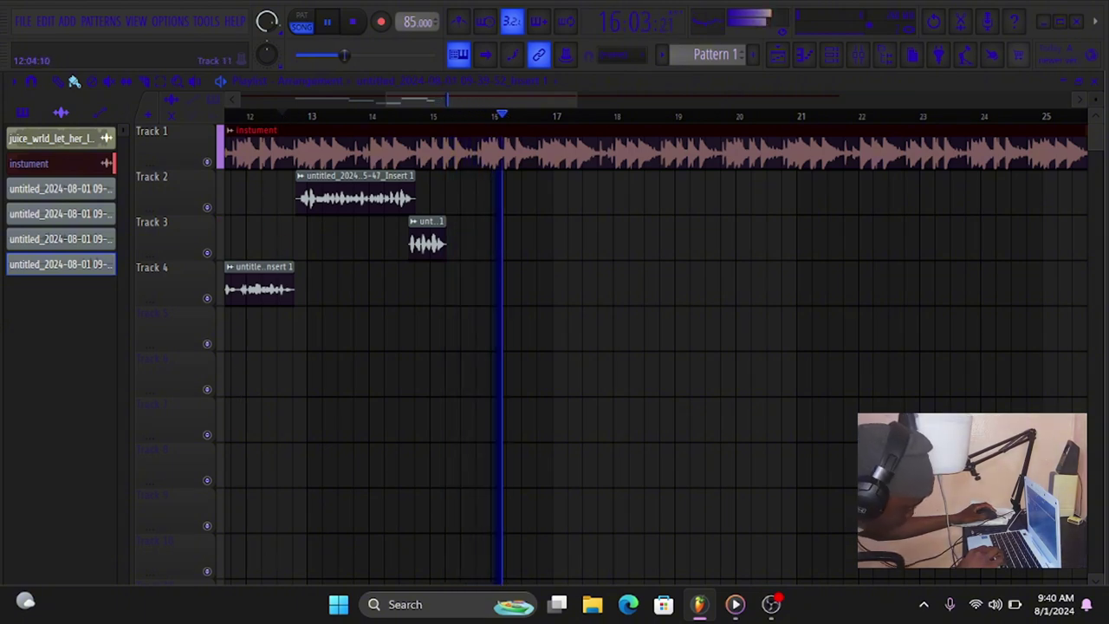
left_click(400, 117)
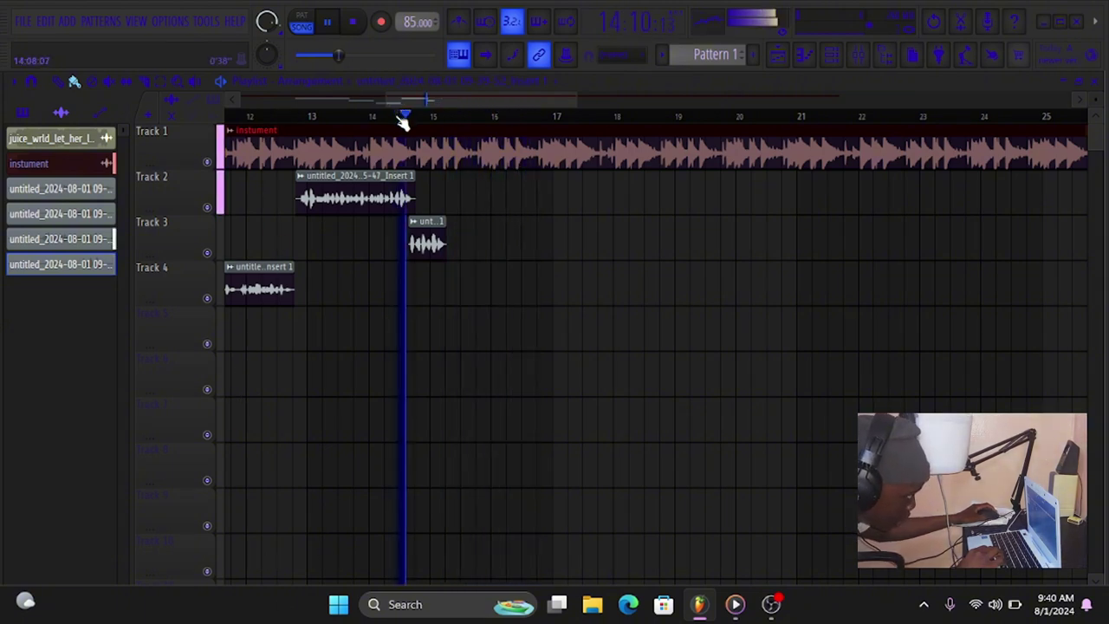
left_click(272, 122)
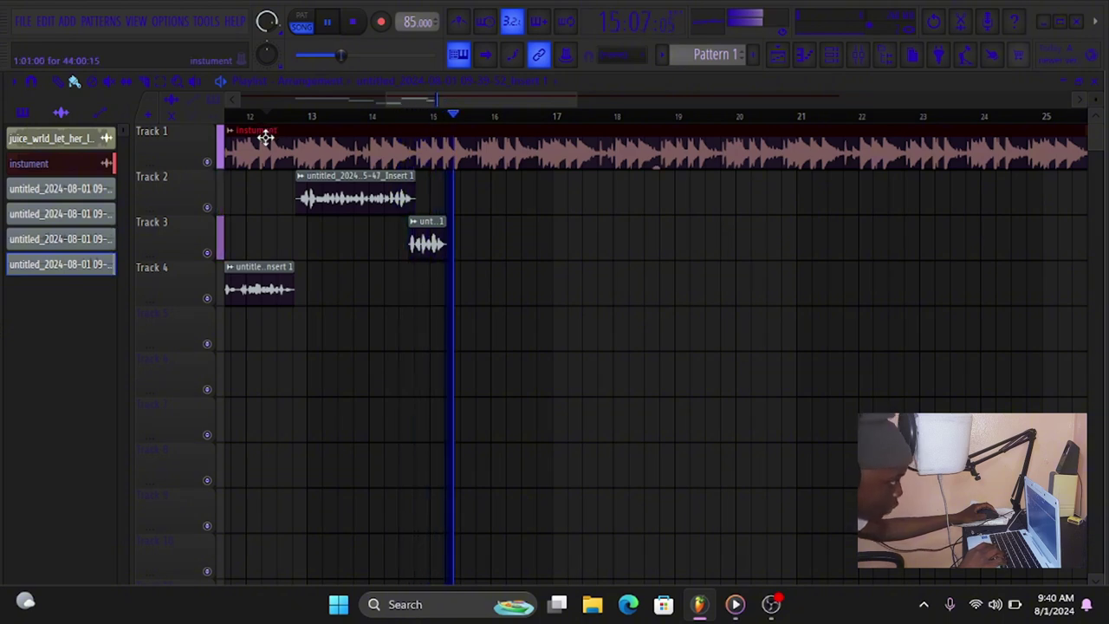
Replay the passage from just before bar 14 repeatedly to rehearse the line that follows the Track 3 take.
left_click(376, 120)
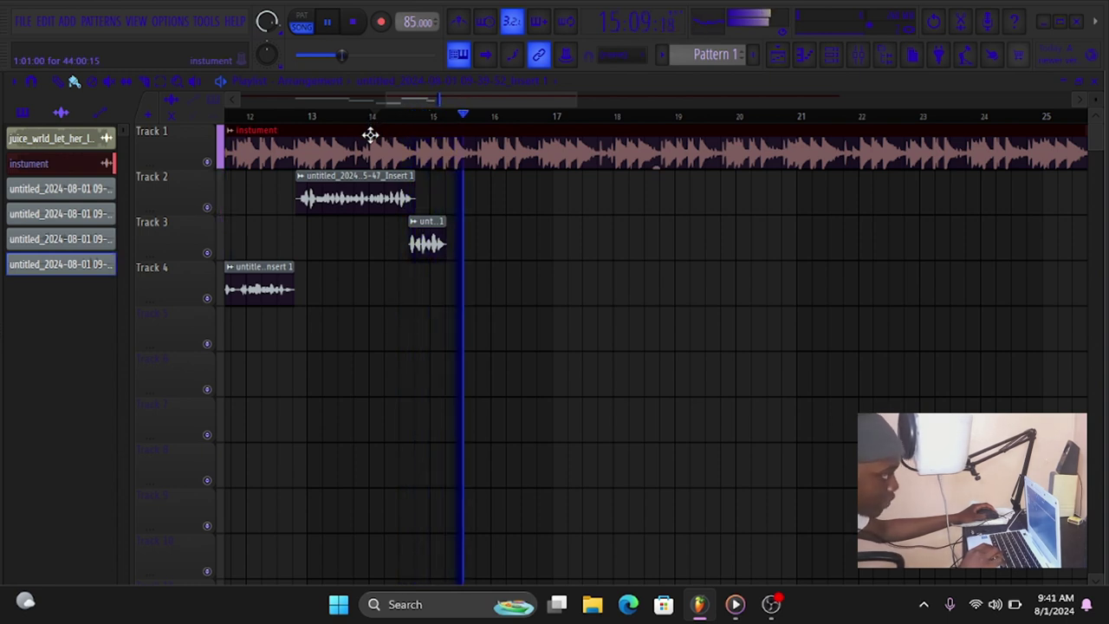
left_click(371, 116)
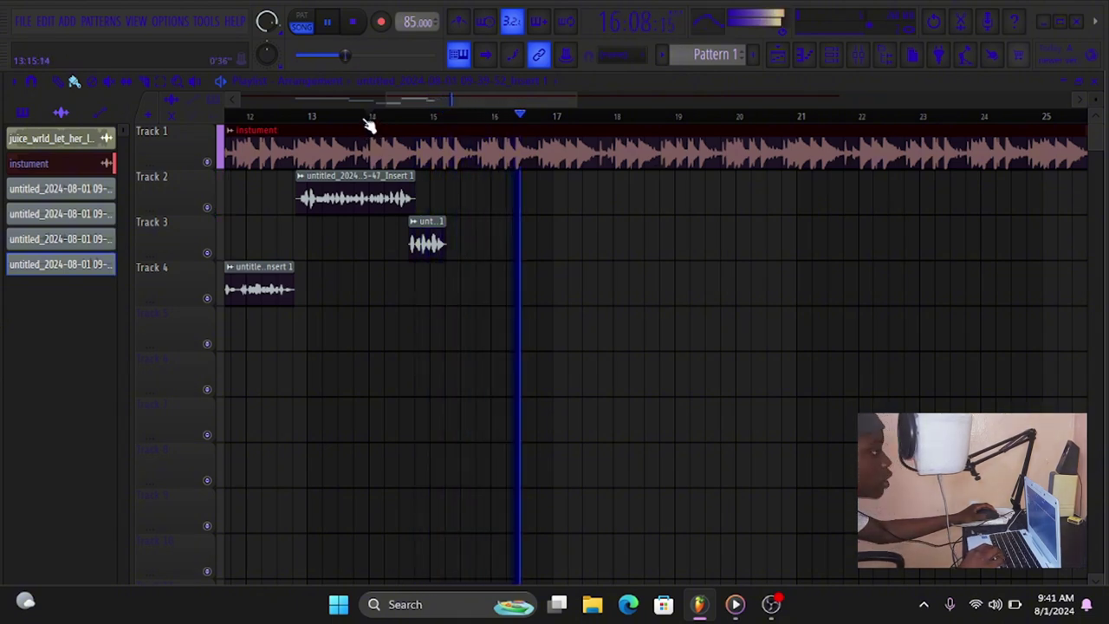
left_click(366, 119)
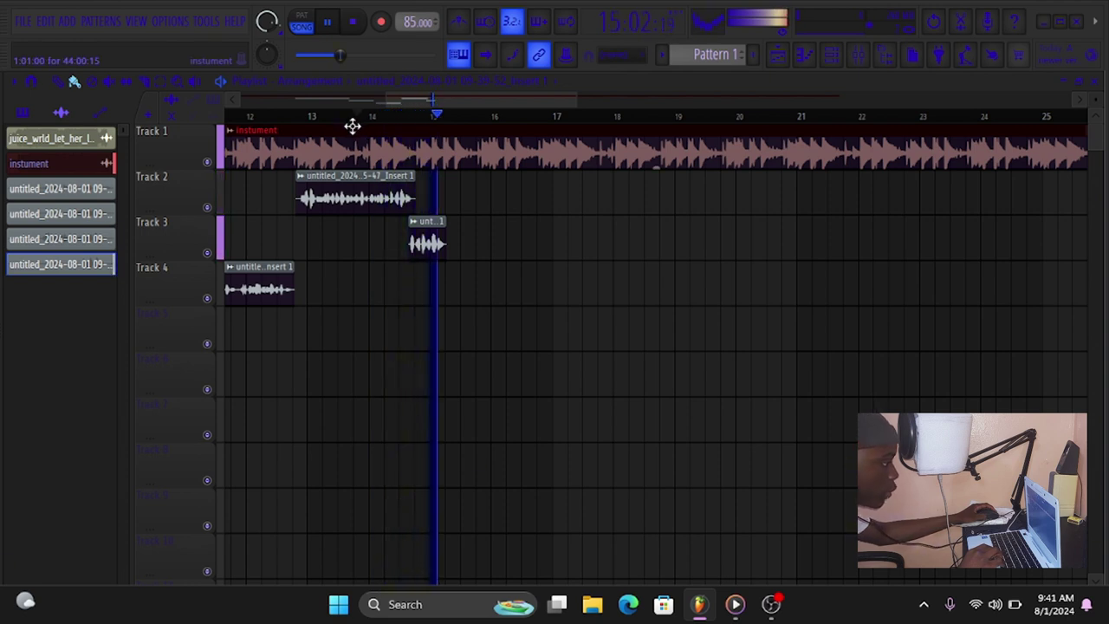
left_click(354, 119)
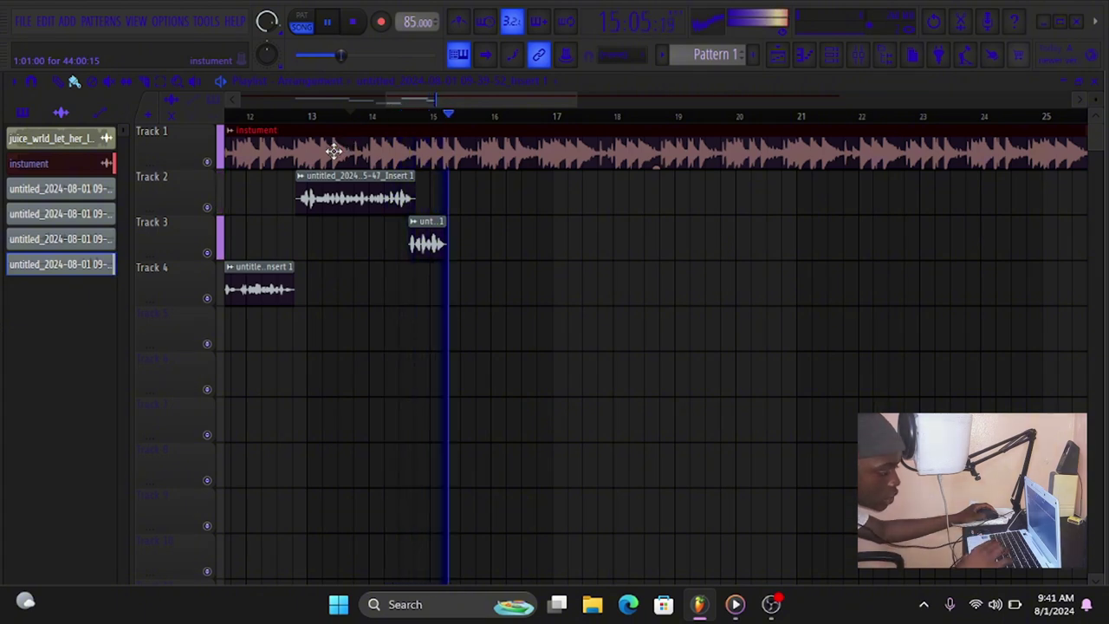
left_click(375, 117)
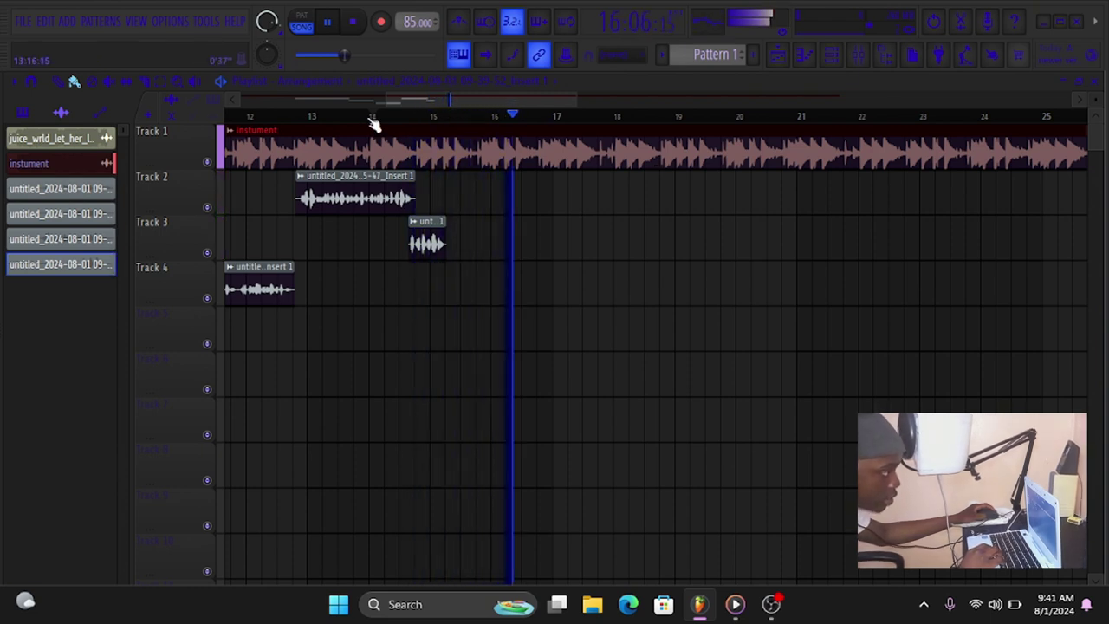
left_click(371, 120)
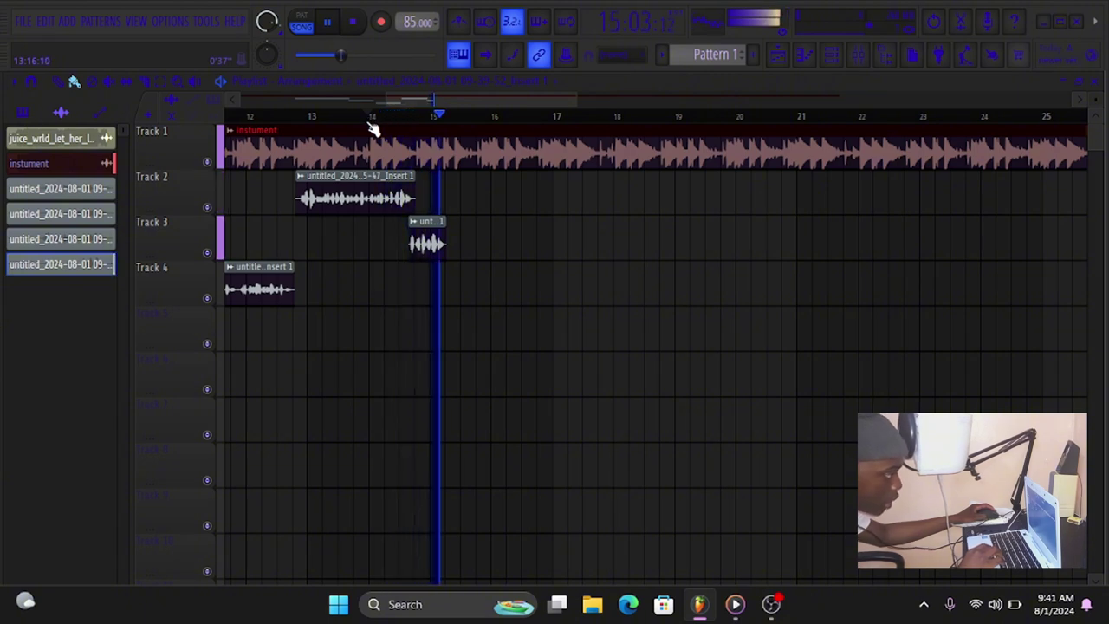
left_click(369, 123)
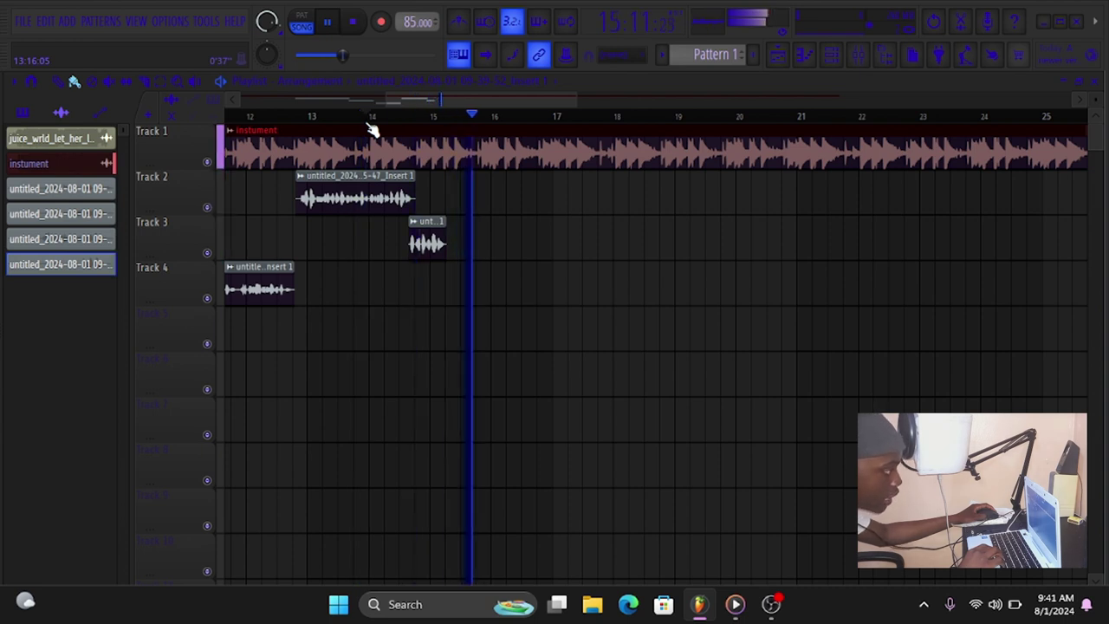
Record the next vocal line onto Track 4, starting from just before bar 14.
left_click(366, 28)
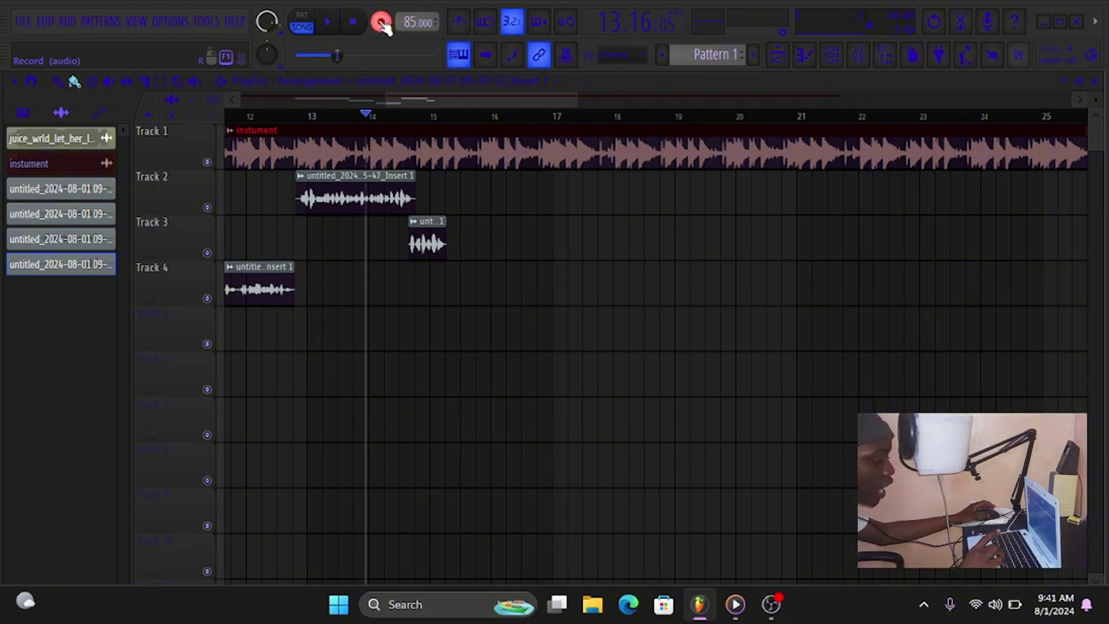
key("space")
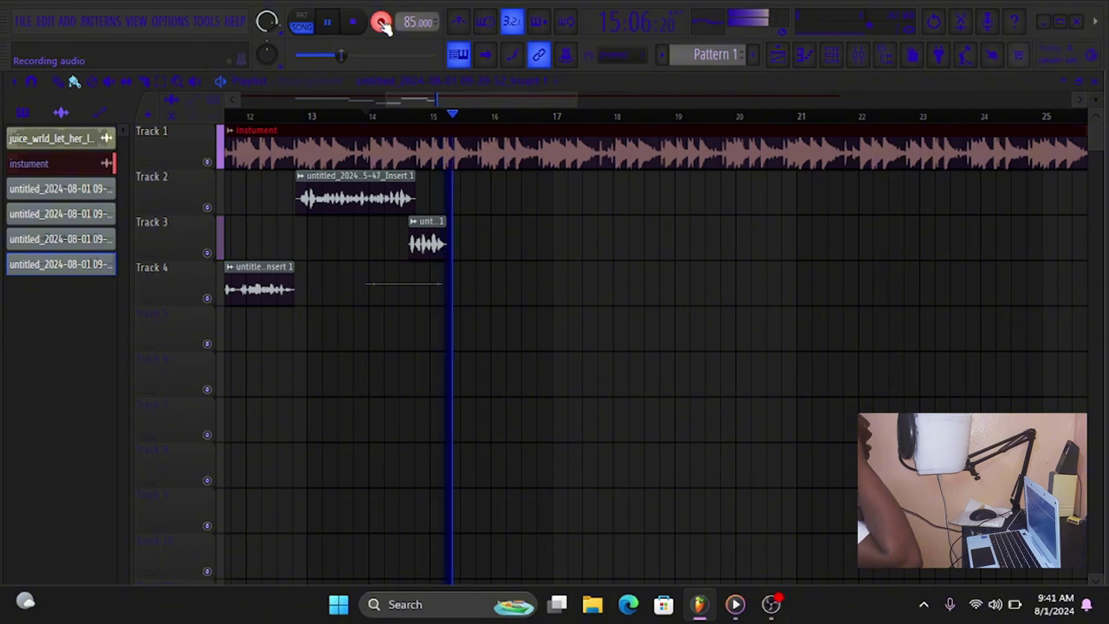
key("space")
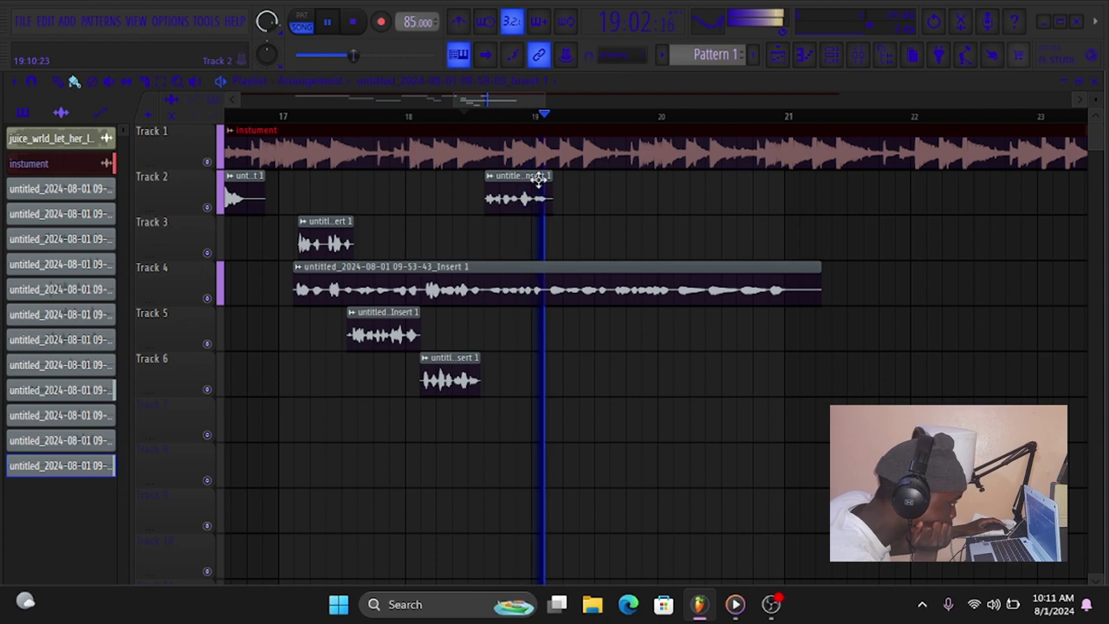
Replay the Track 2 vocal from about the middle of bar 18, and record the following line onto Track 3 from there.
left_click(484, 120)
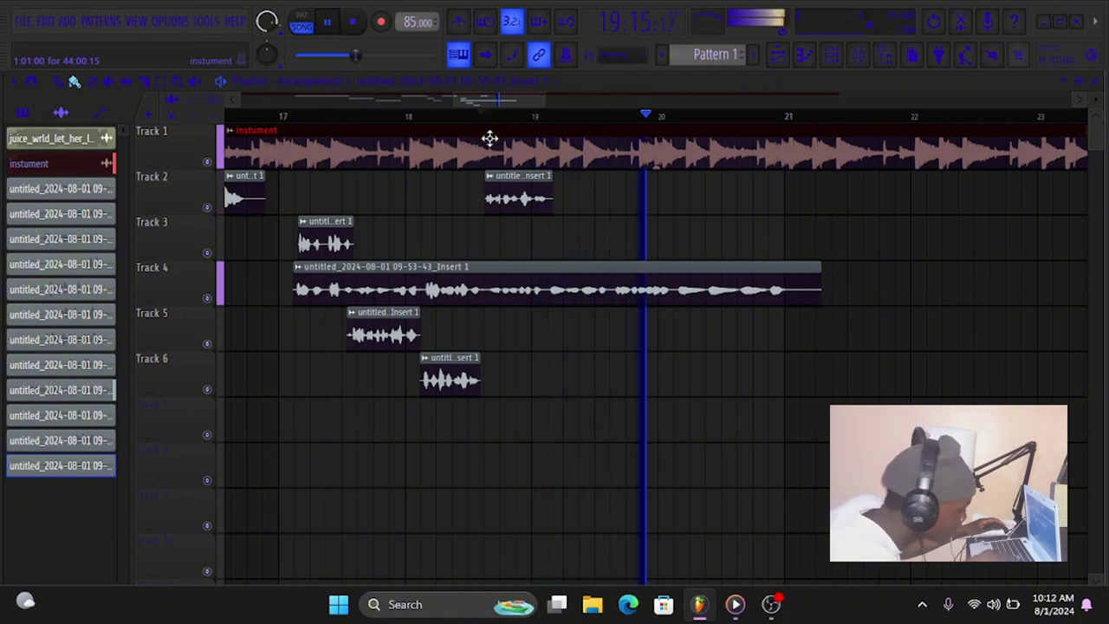
key("space")
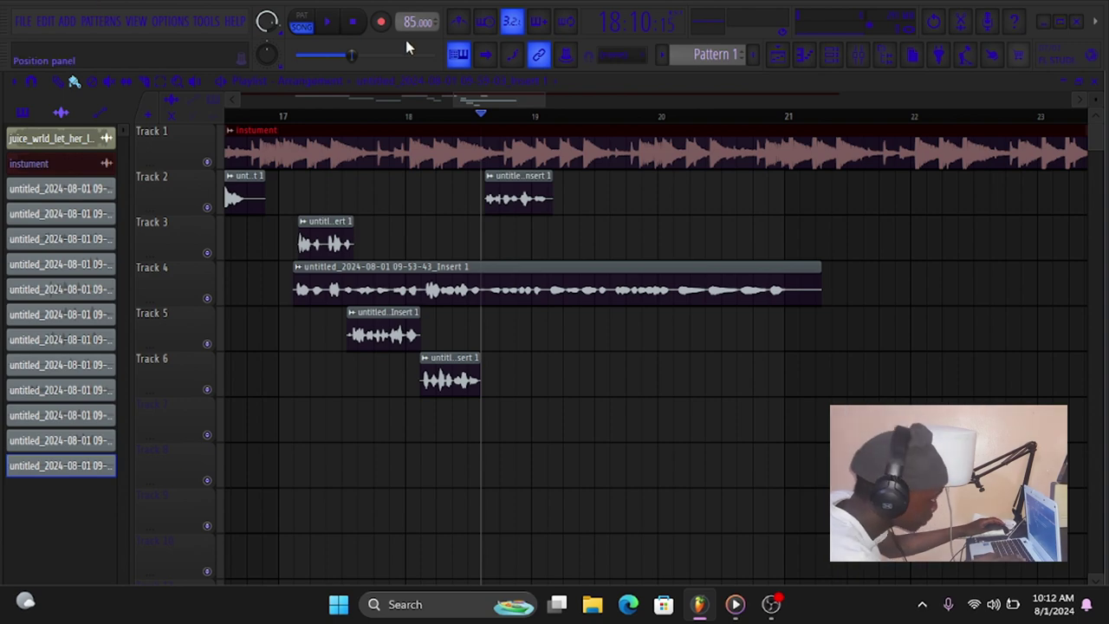
left_click(382, 25)
key("space")
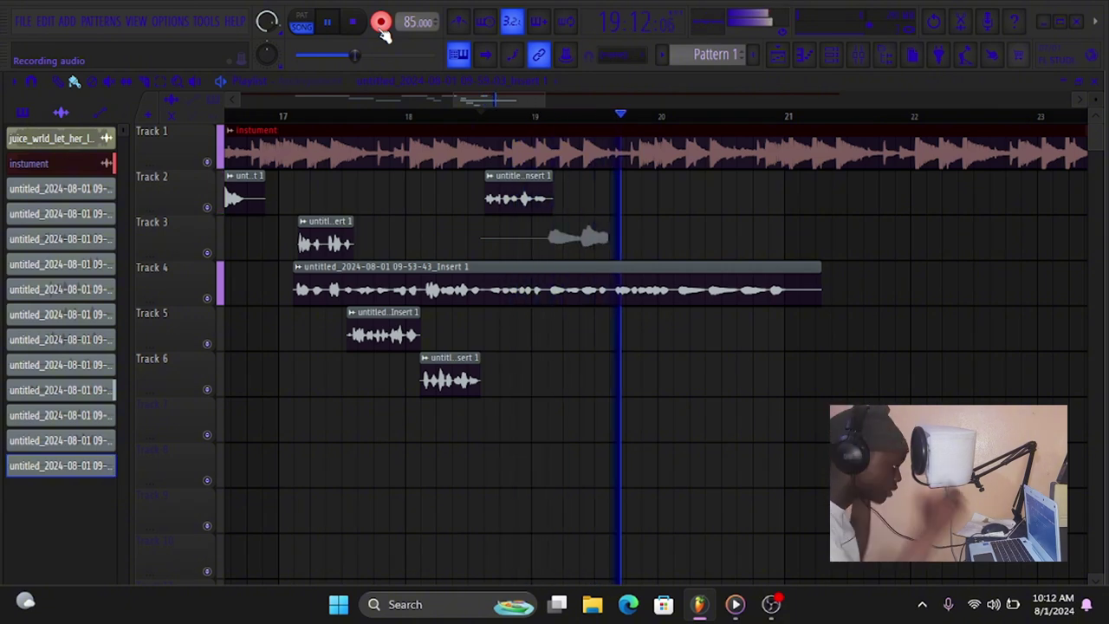
key("space")
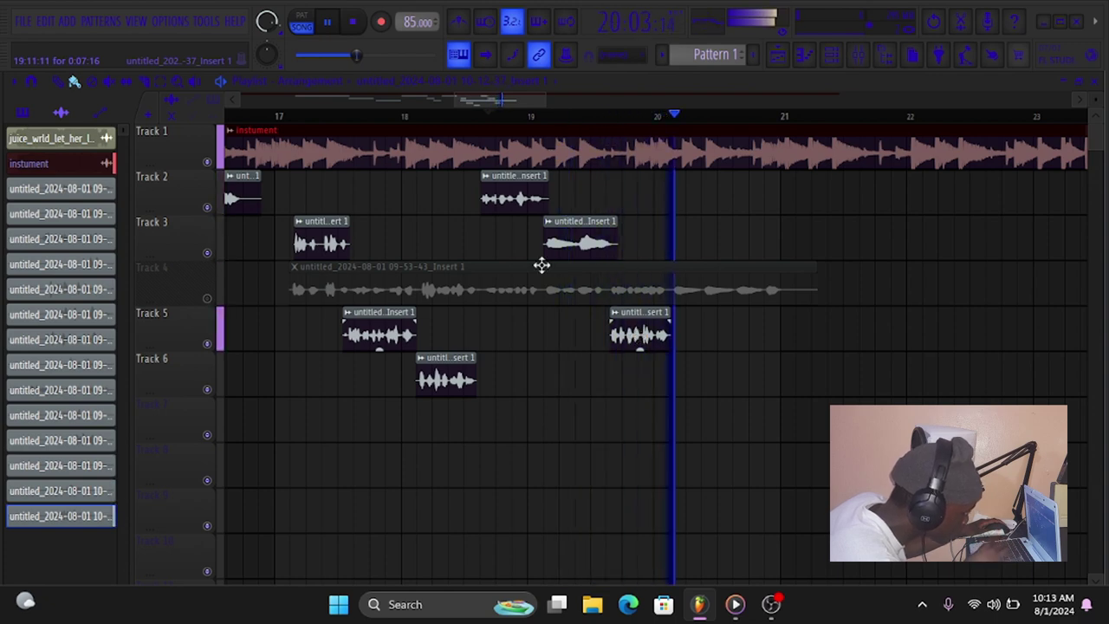
Place a copy of the short Track 2 vocal clip just before bar 20 and replay the section from around bar 19.
left_click(622, 192)
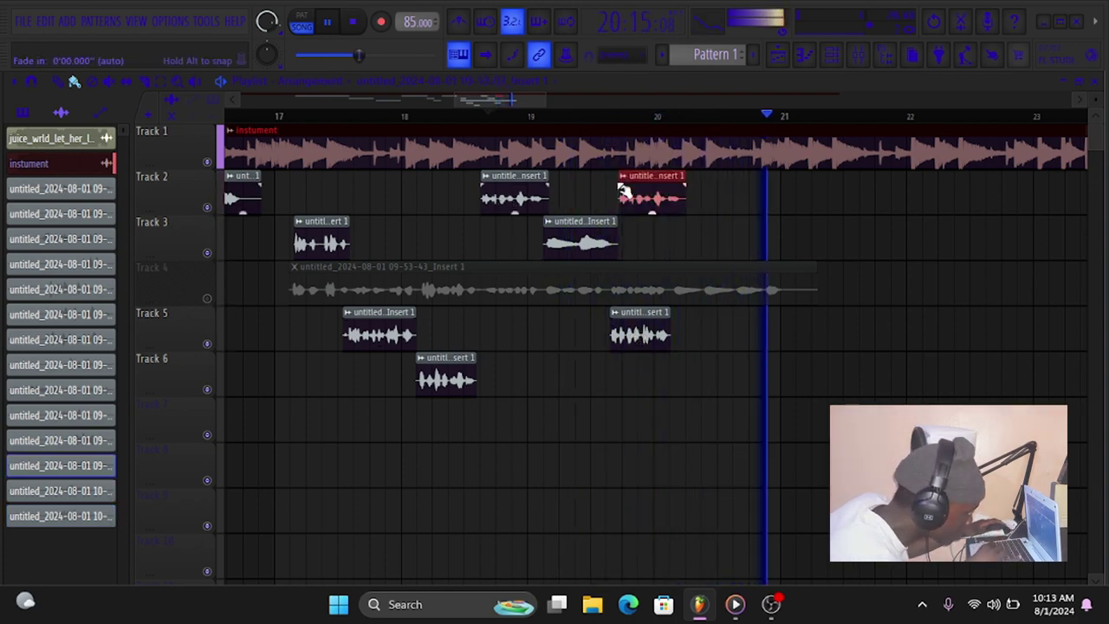
left_click(590, 122)
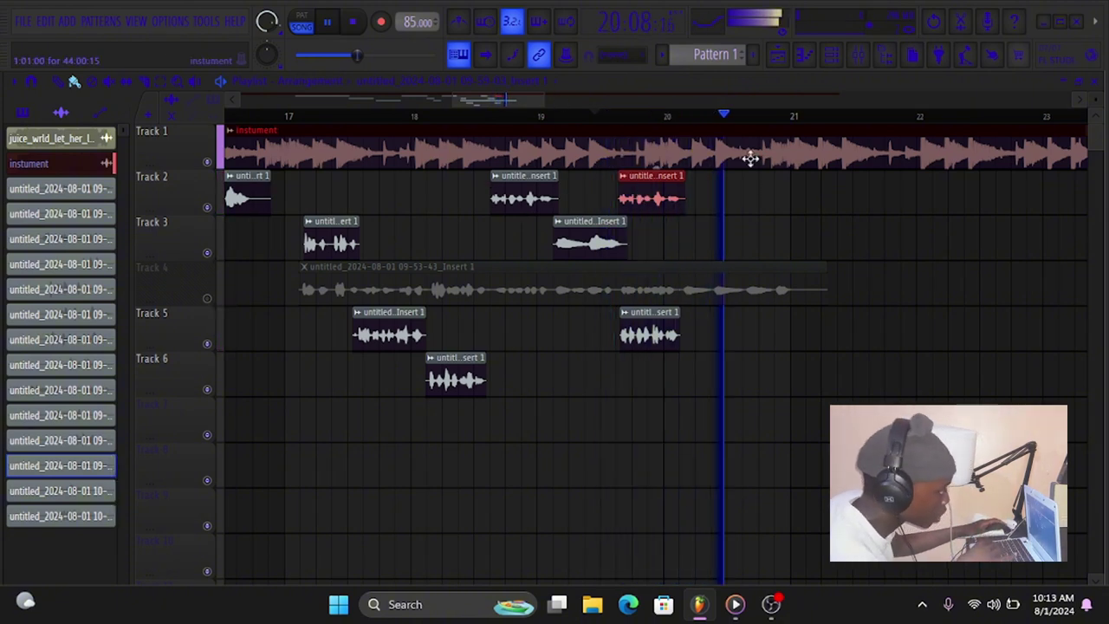
left_click(575, 117)
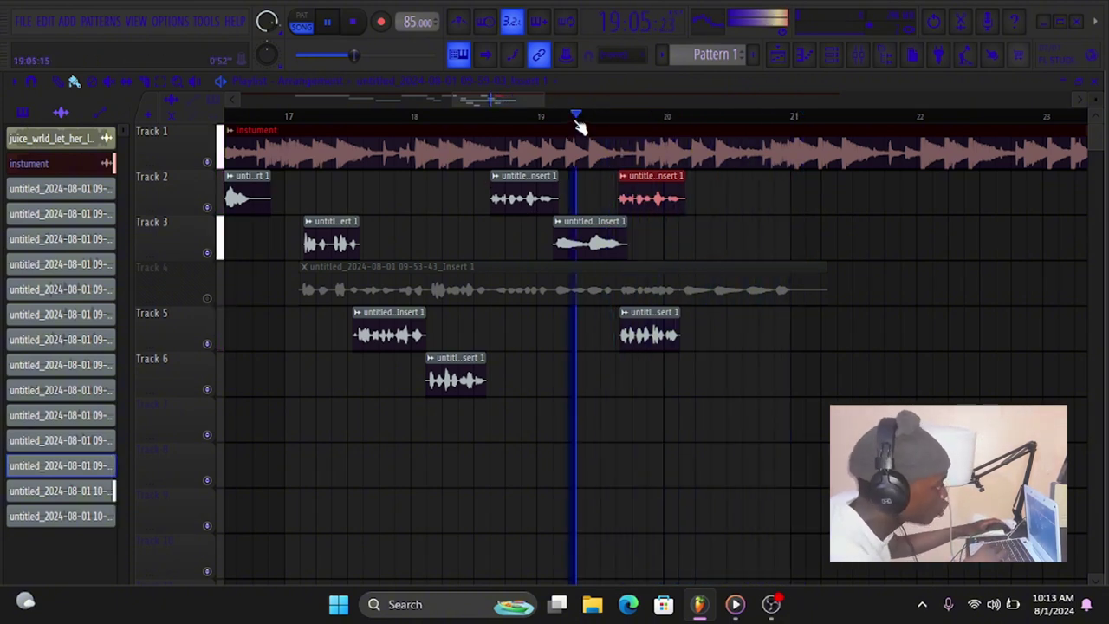
Unmute Track 4 and record a vocal take onto Track 6, starting from early in bar 19.
left_click(207, 298)
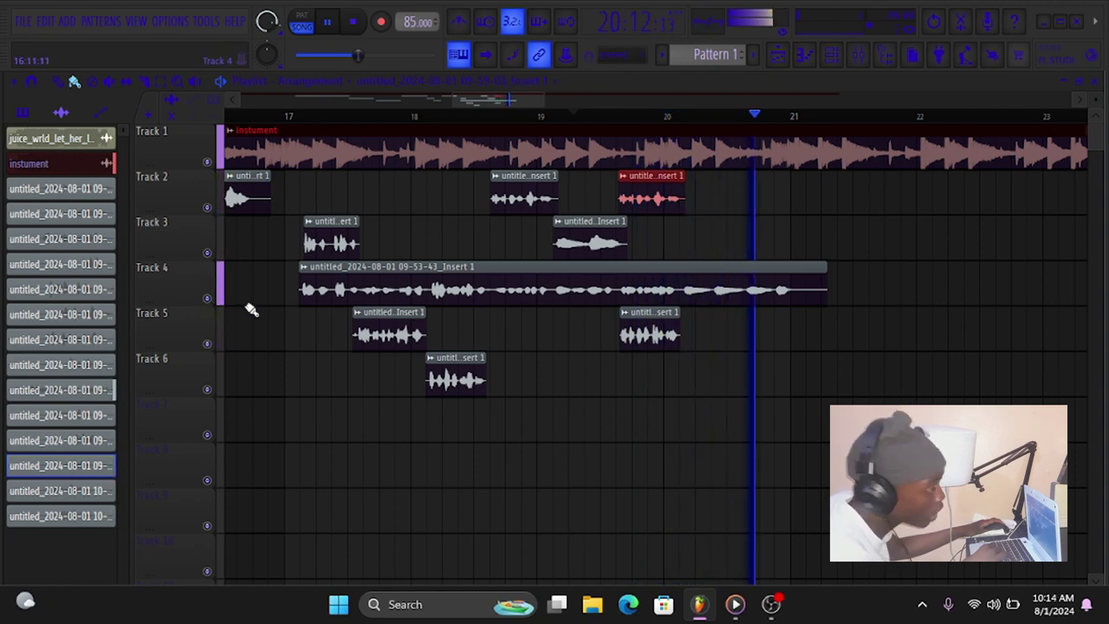
left_click(386, 25)
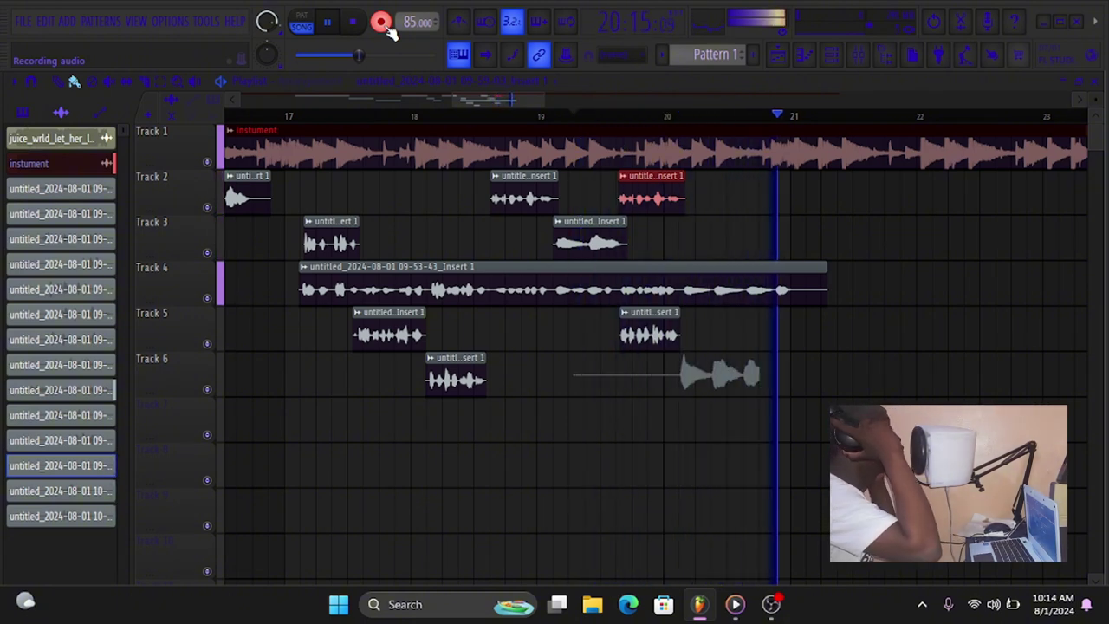
key("space")
key("space")
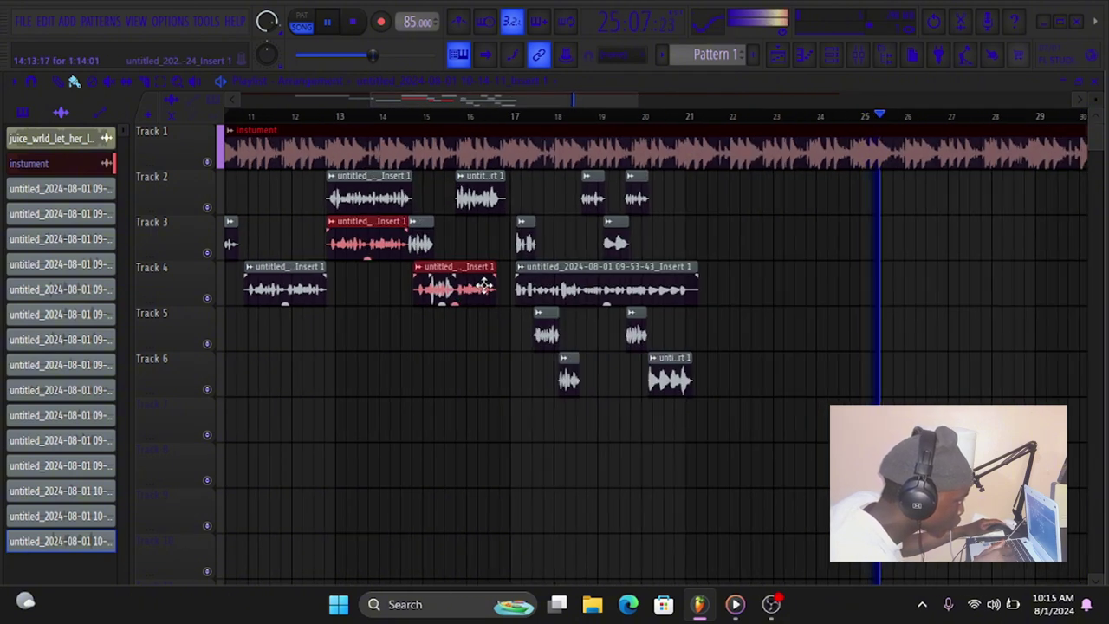
Move the two selected vocal clips on Tracks 3 and 4 to about bars 21 and 23, and play from about bar 20.
left_click_drag(485, 286, 837, 263)
left_click(645, 119)
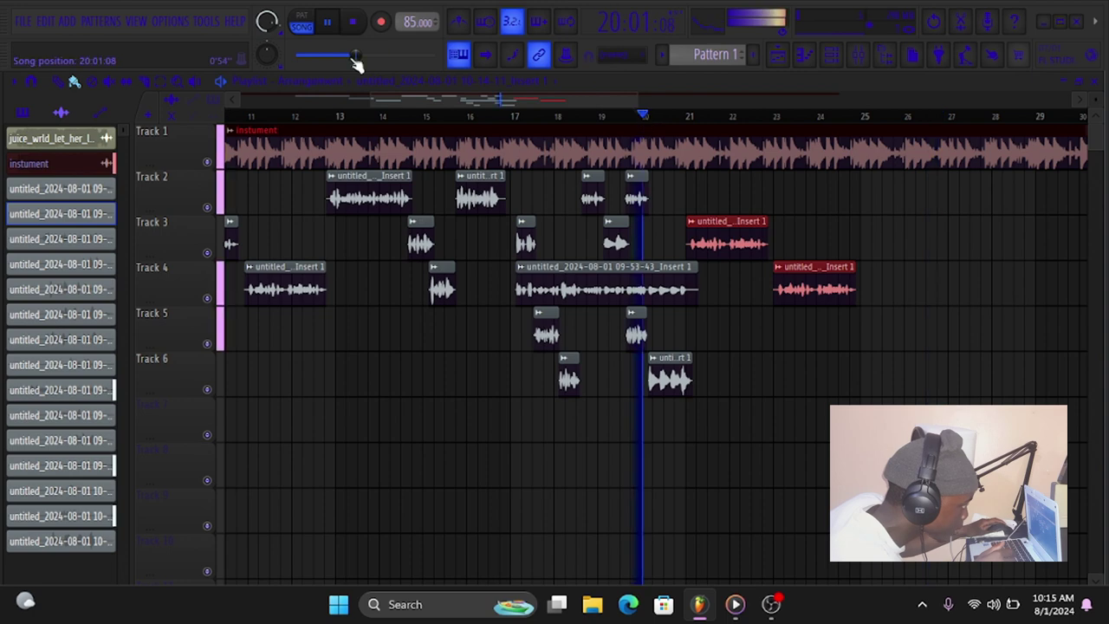
Record a vocal take onto Track 2 from just before bar 24, play it back, and deselect the clips on Tracks 3 and 4.
left_click_drag(373, 97, 534, 96)
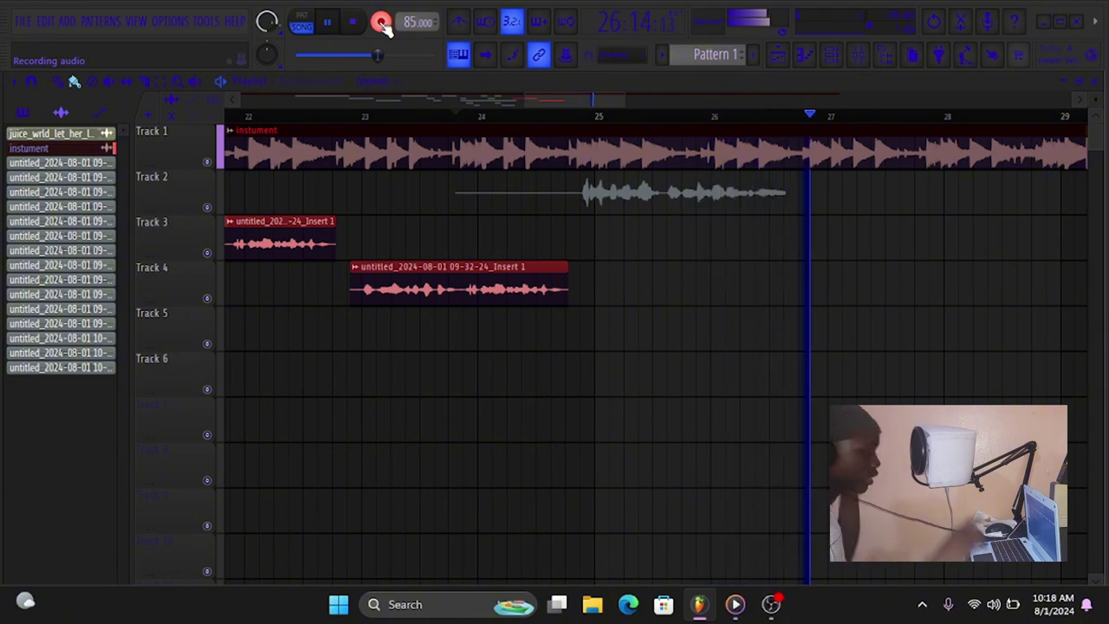
key("space")
key("space")
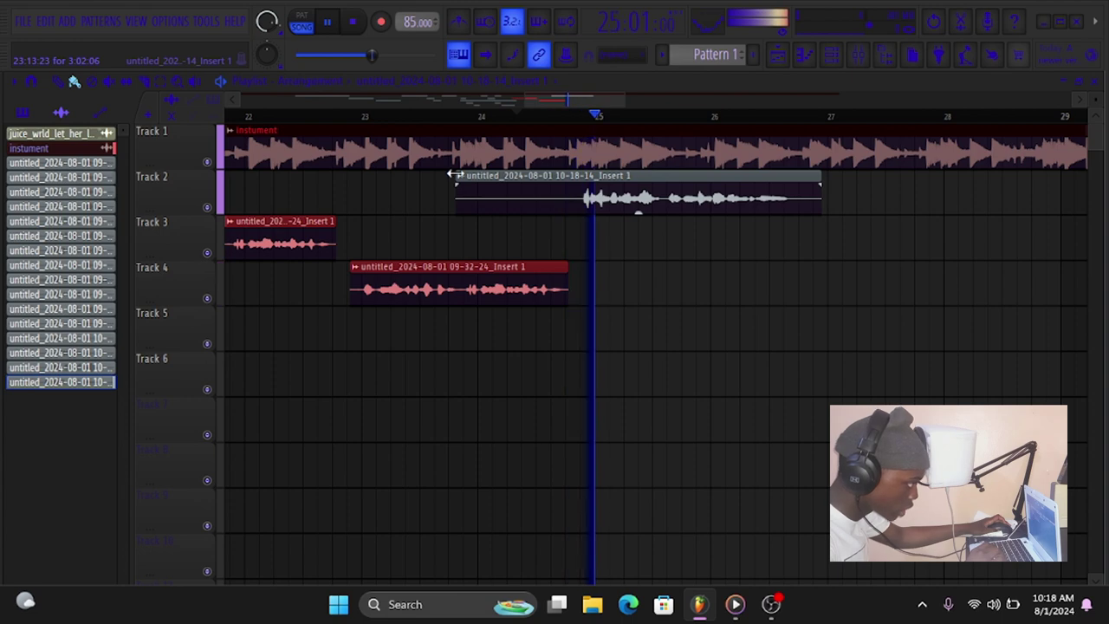
left_click(531, 186)
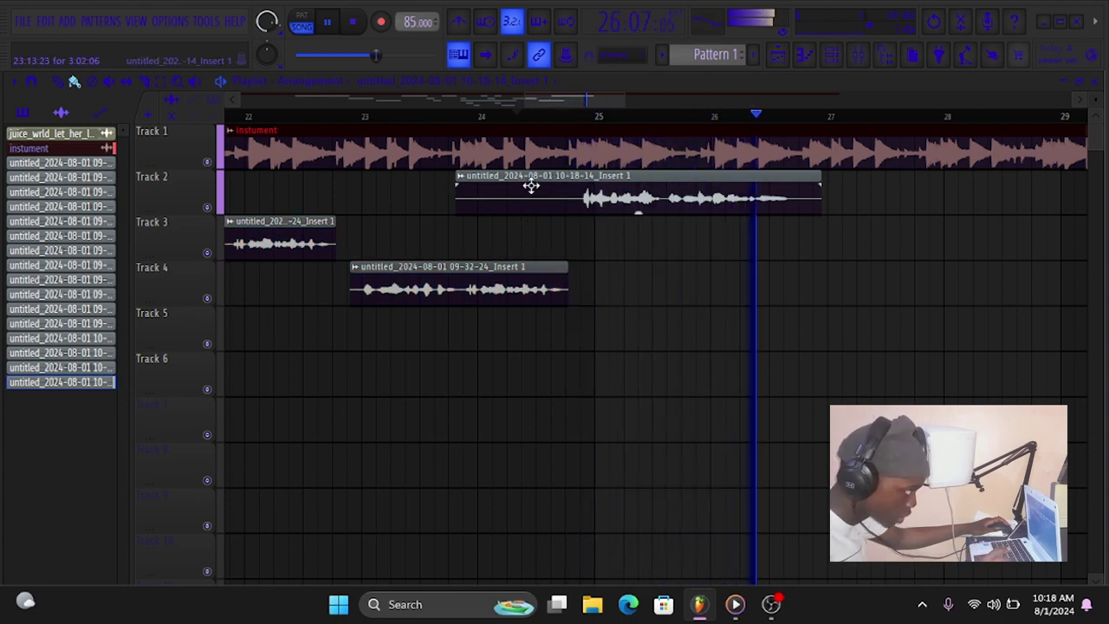
Trim the silent start of the Track 2 vocal clip to just before bar 25 and replay the section from about bar 24.
left_click(511, 120)
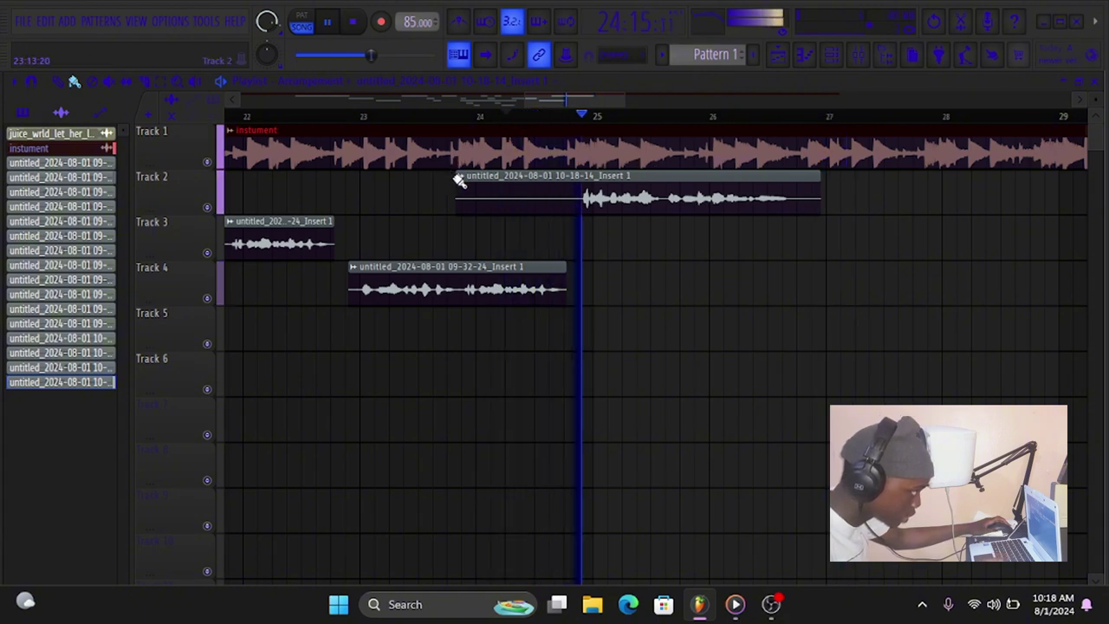
left_click_drag(459, 180, 578, 178)
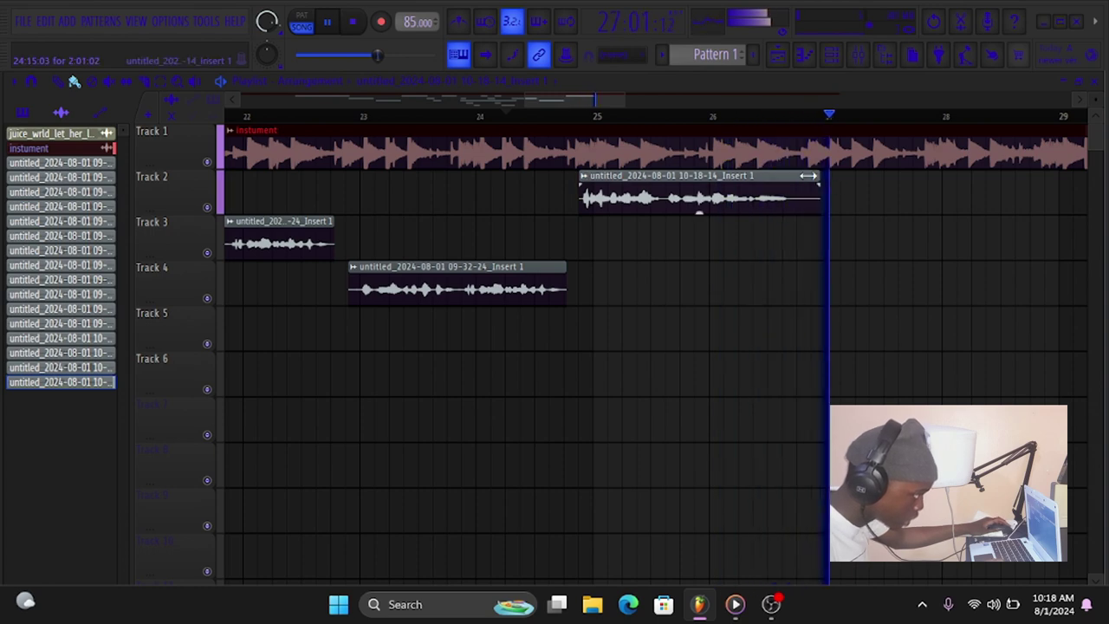
left_click(578, 118)
scroll(601, 104, "right", 3)
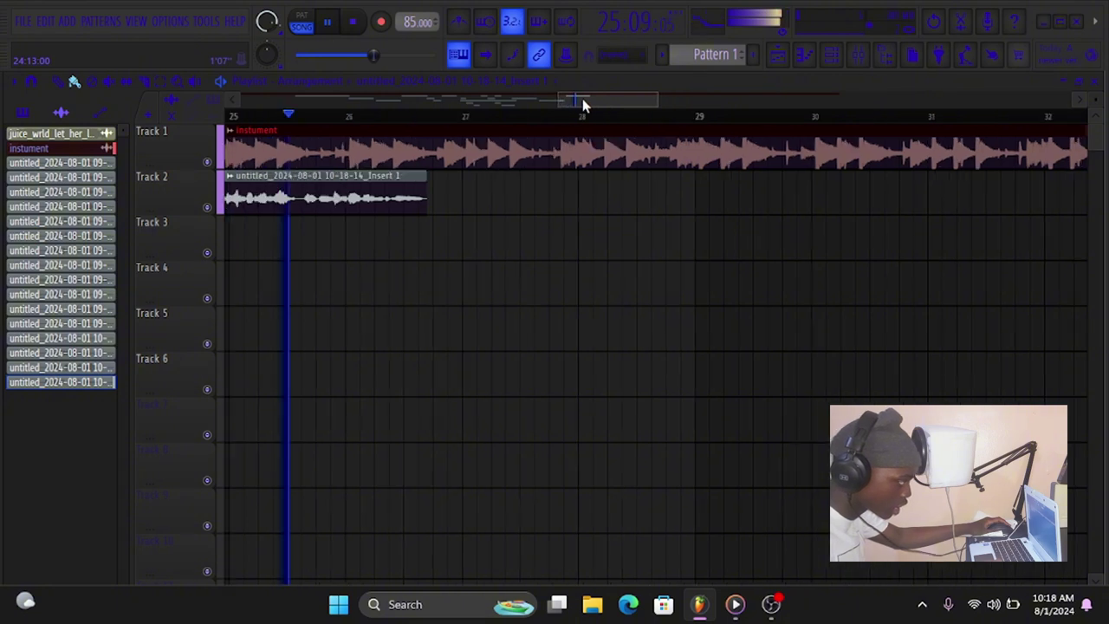
scroll(584, 103, "left", 1)
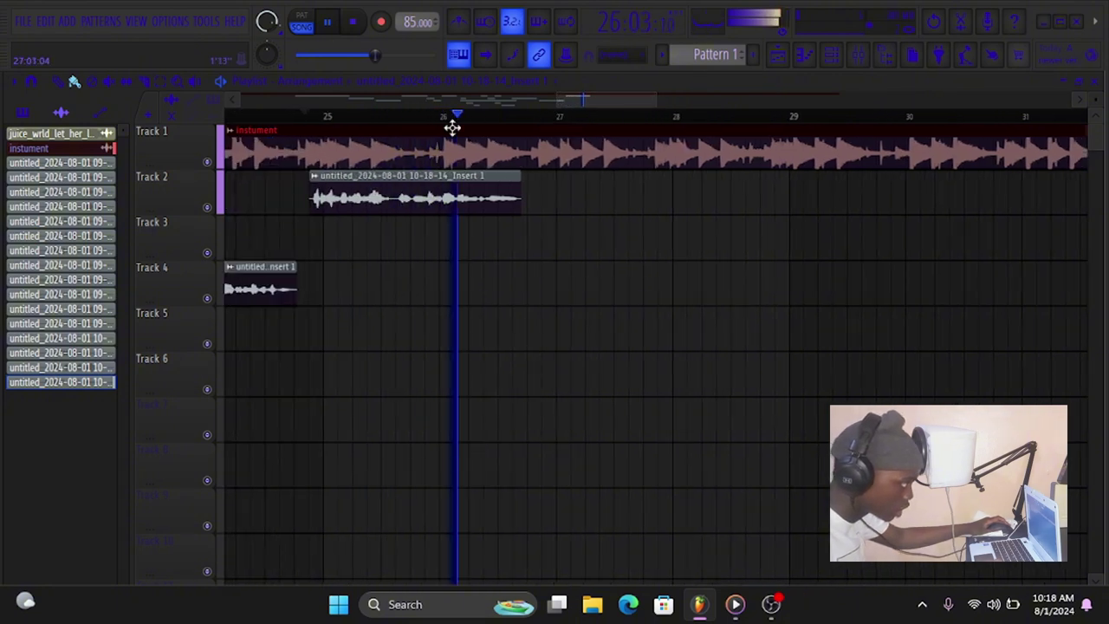
left_click(246, 122)
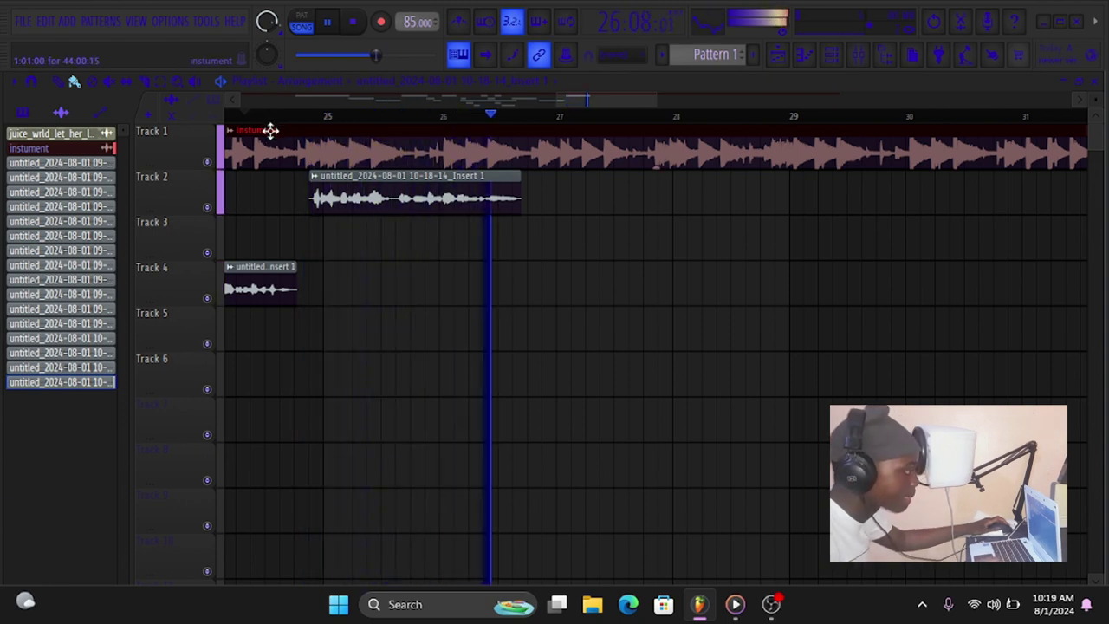
left_click(586, 118)
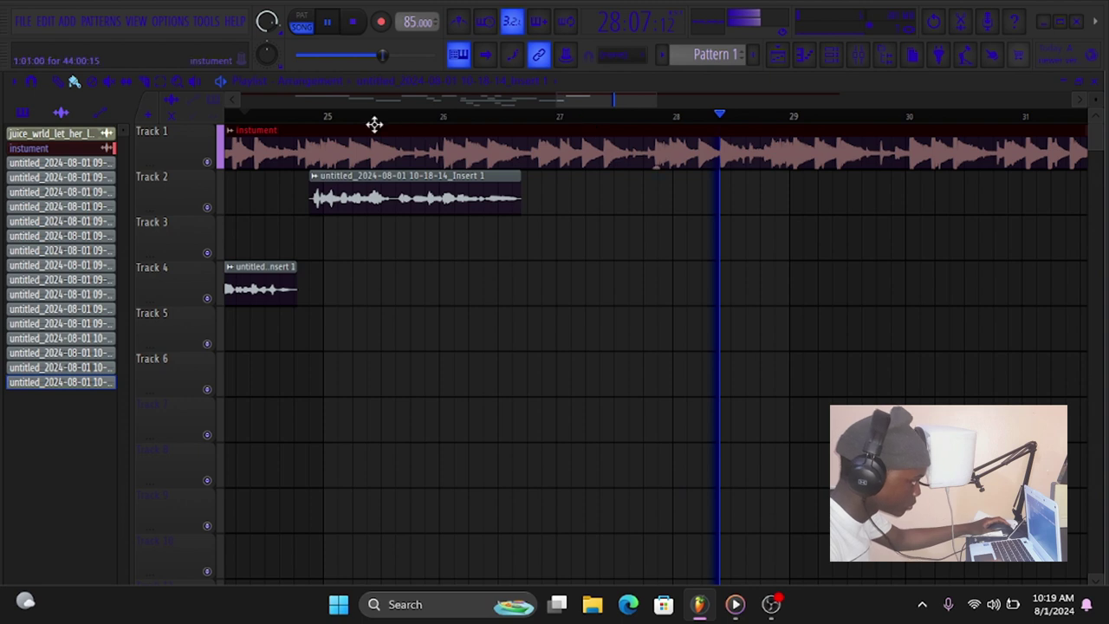
Record a vocal take onto Track 3 from the middle of bar 24 and route it to mixer track Insert 3.
left_click(249, 119)
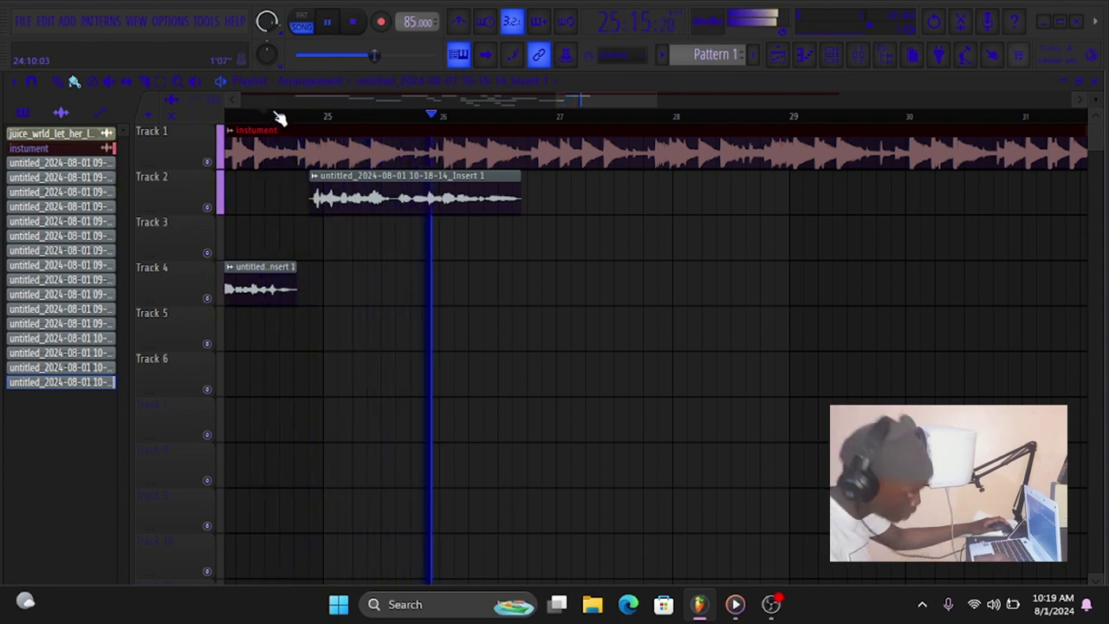
key("space")
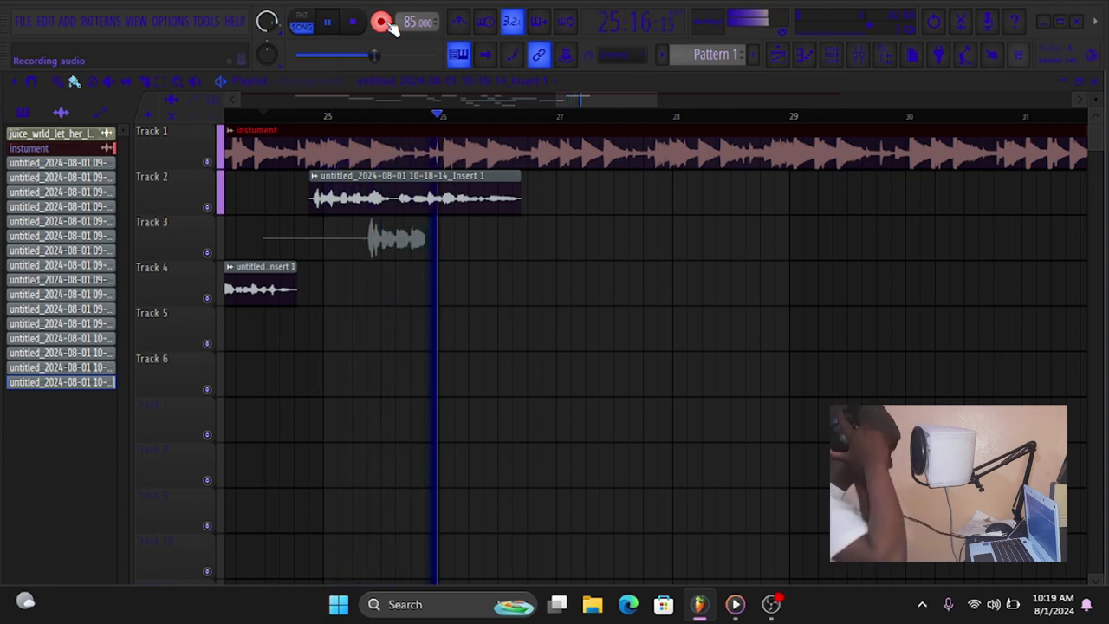
key("space")
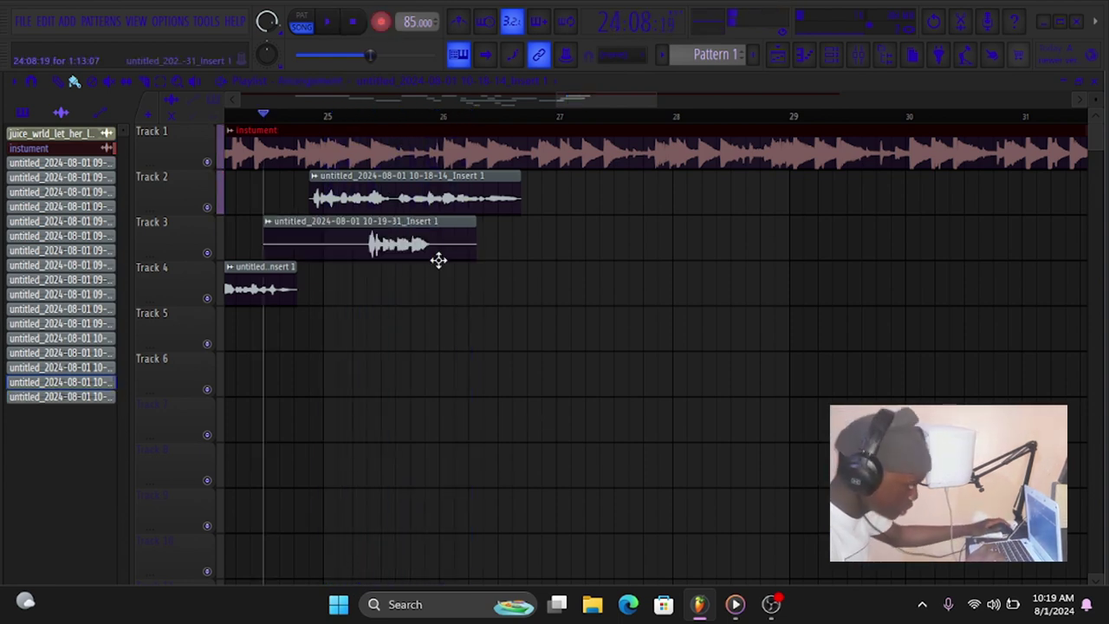
double_click(353, 232)
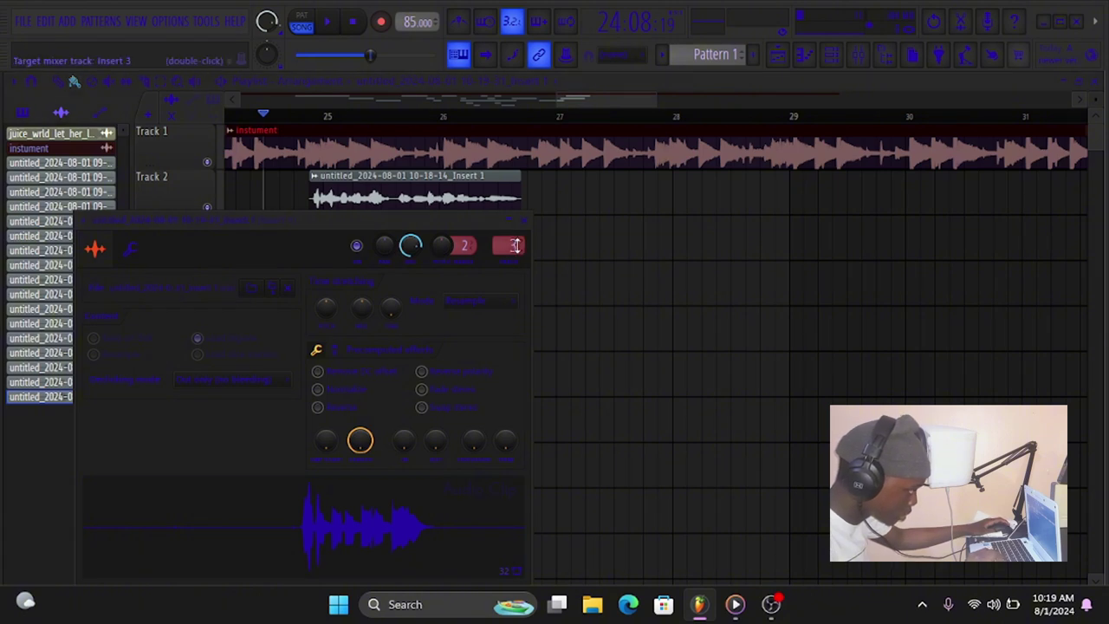
left_click(519, 221)
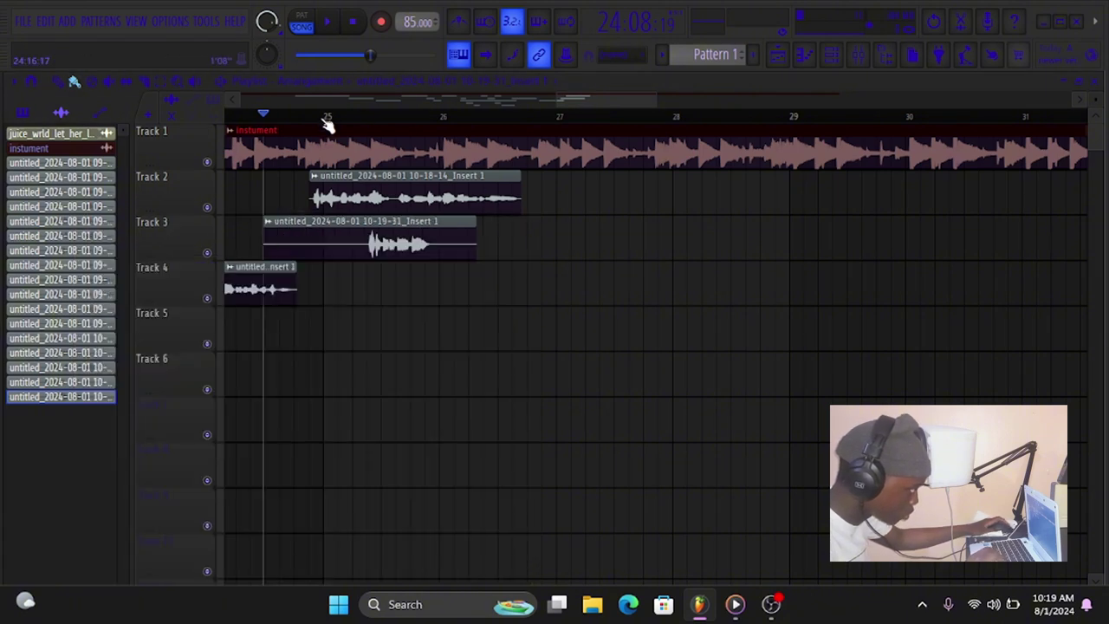
Trim the new Track 3 clip to run from early-mid bar 25 to just before bar 26, and replay the section repeatedly.
key("space")
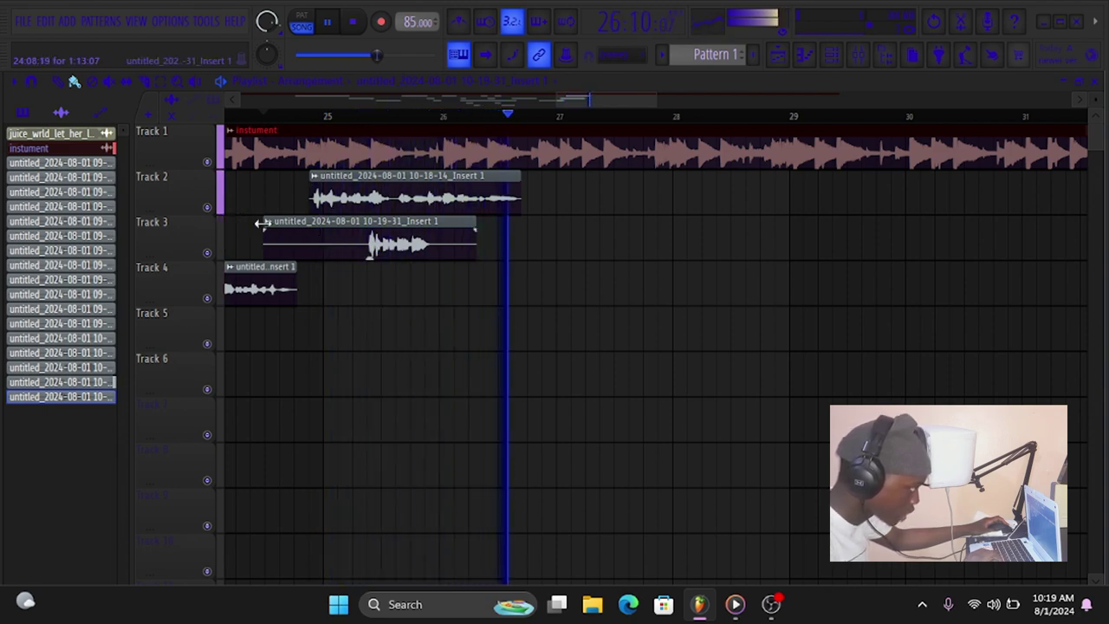
left_click_drag(262, 224, 366, 226)
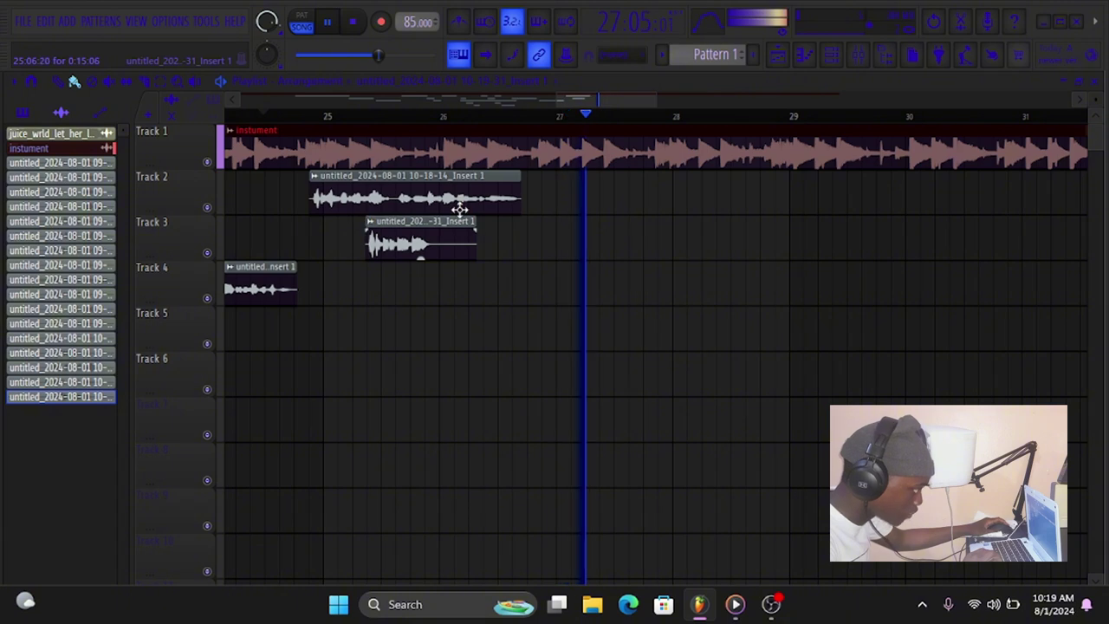
left_click_drag(476, 224, 435, 222)
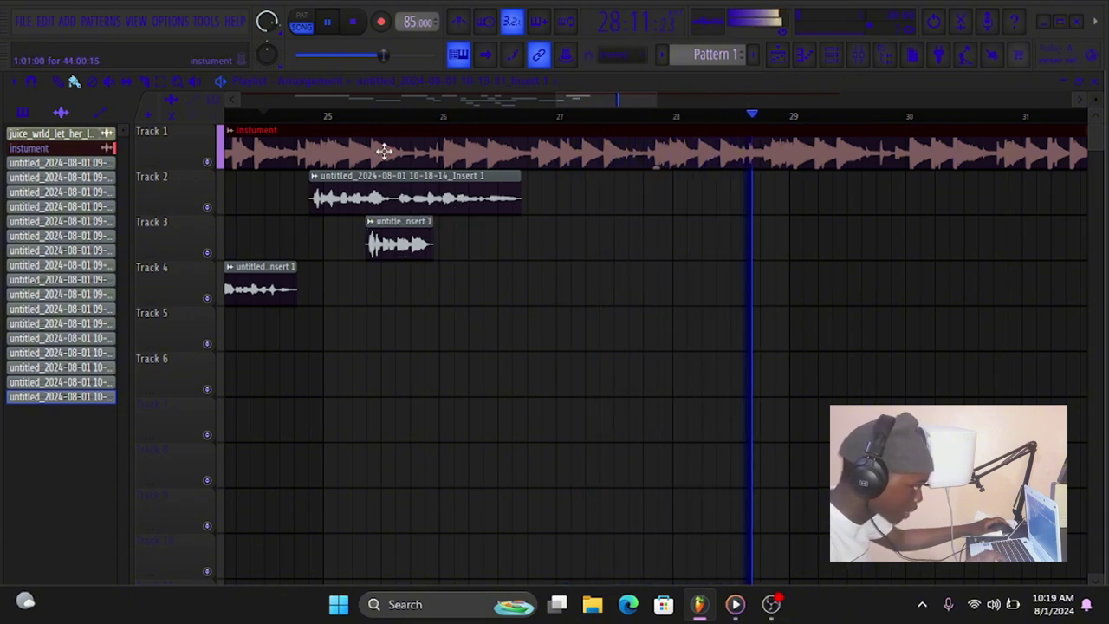
left_click(300, 118)
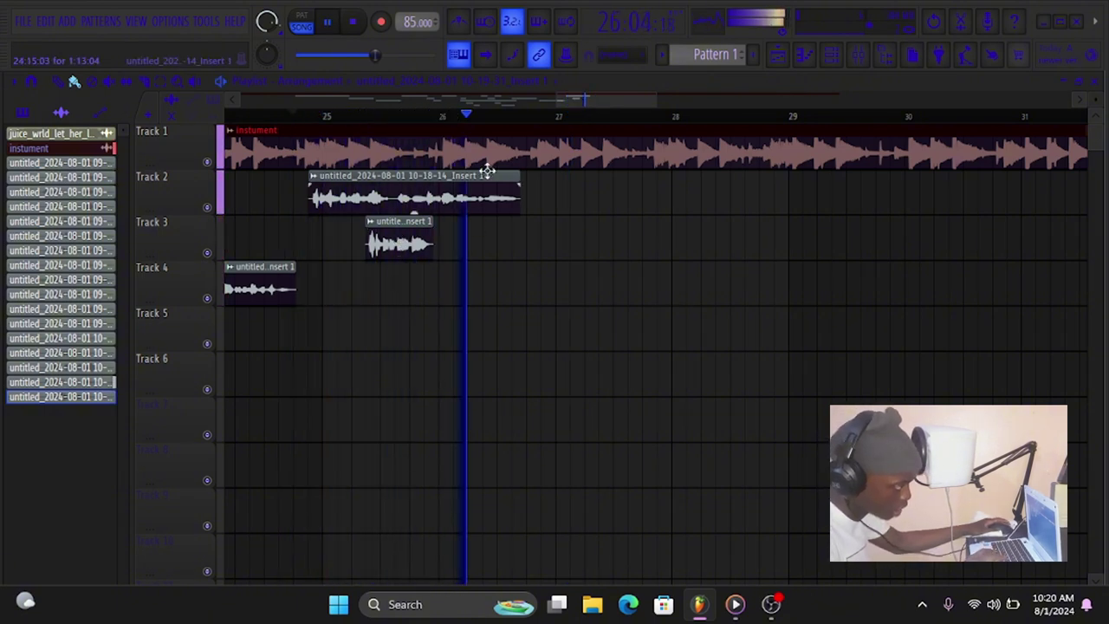
left_click(428, 117)
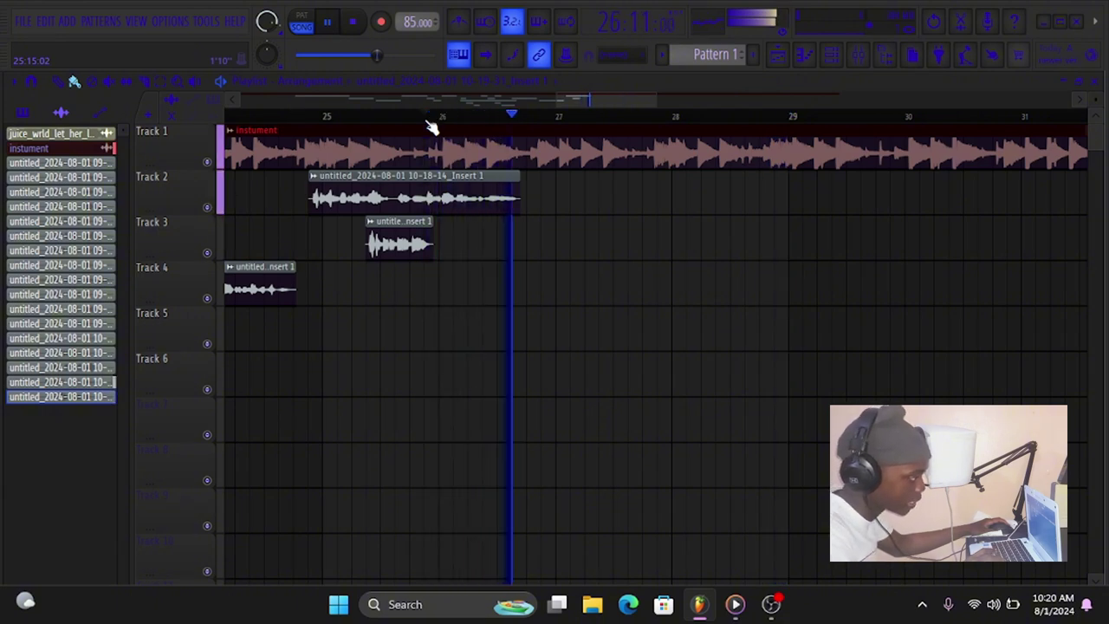
left_click(243, 120)
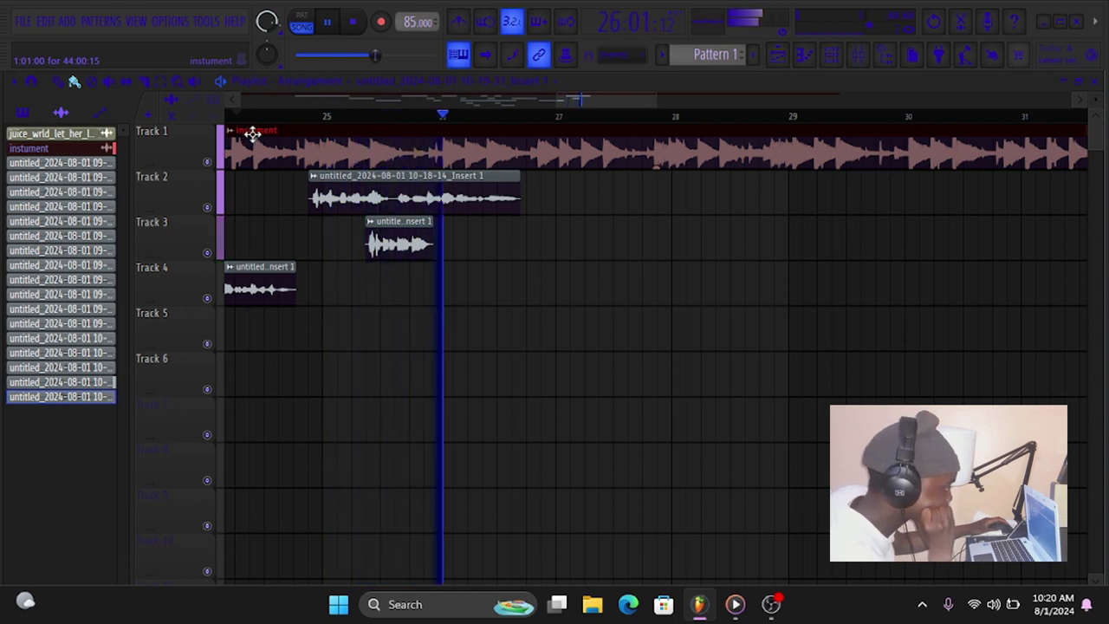
left_click(438, 118)
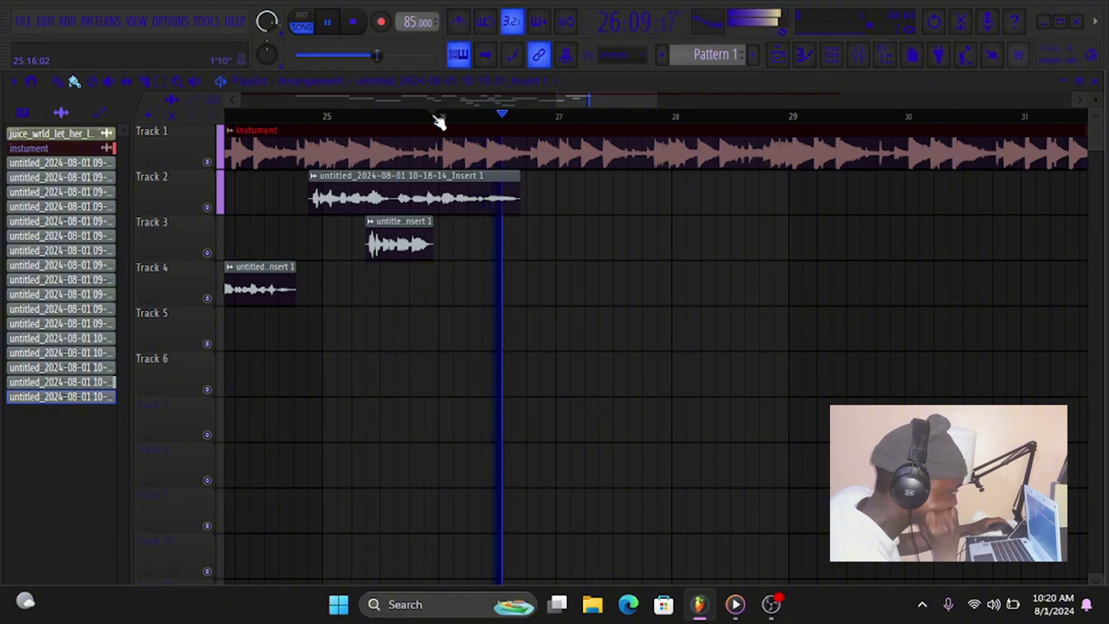
left_click(437, 117)
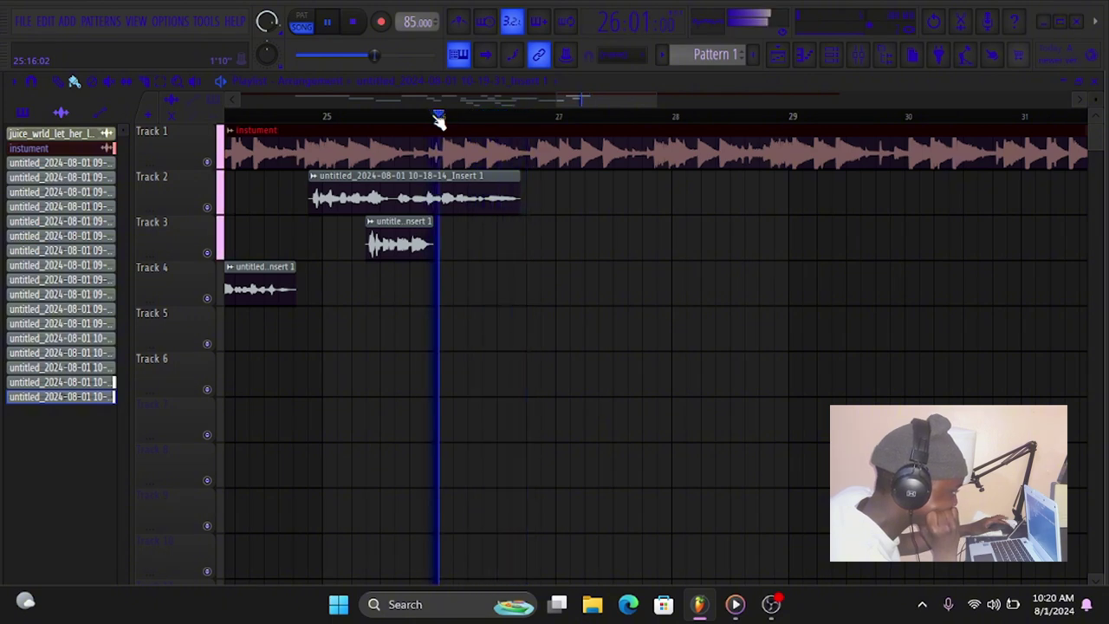
left_click(299, 120)
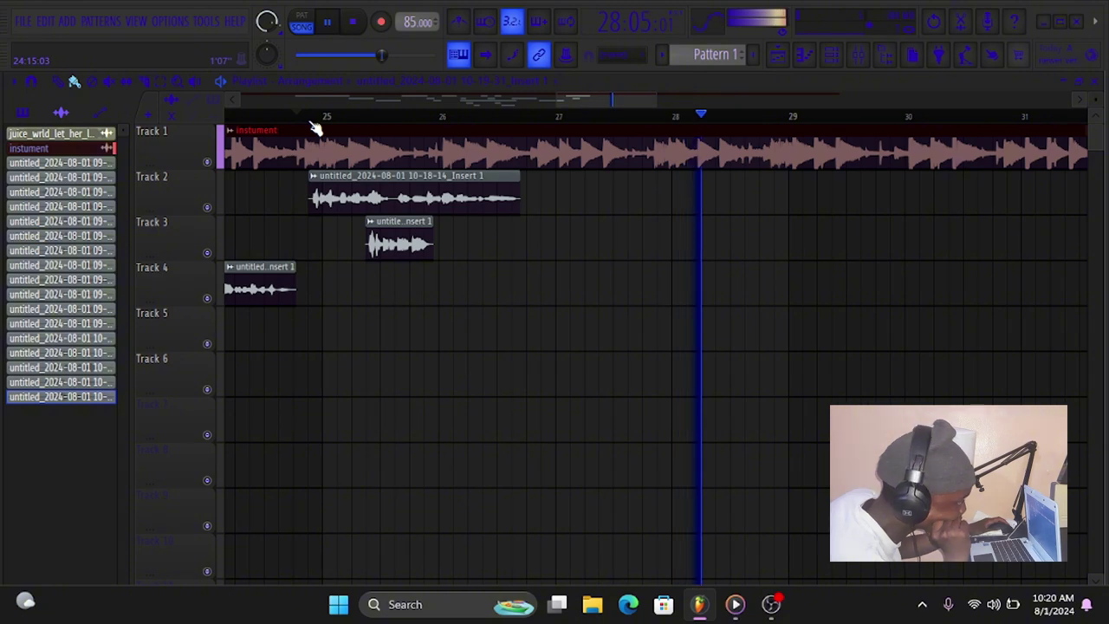
Record a vocal take onto Track 4 from early in bar 25 and route it to mixer track Insert 2.
left_click(320, 122)
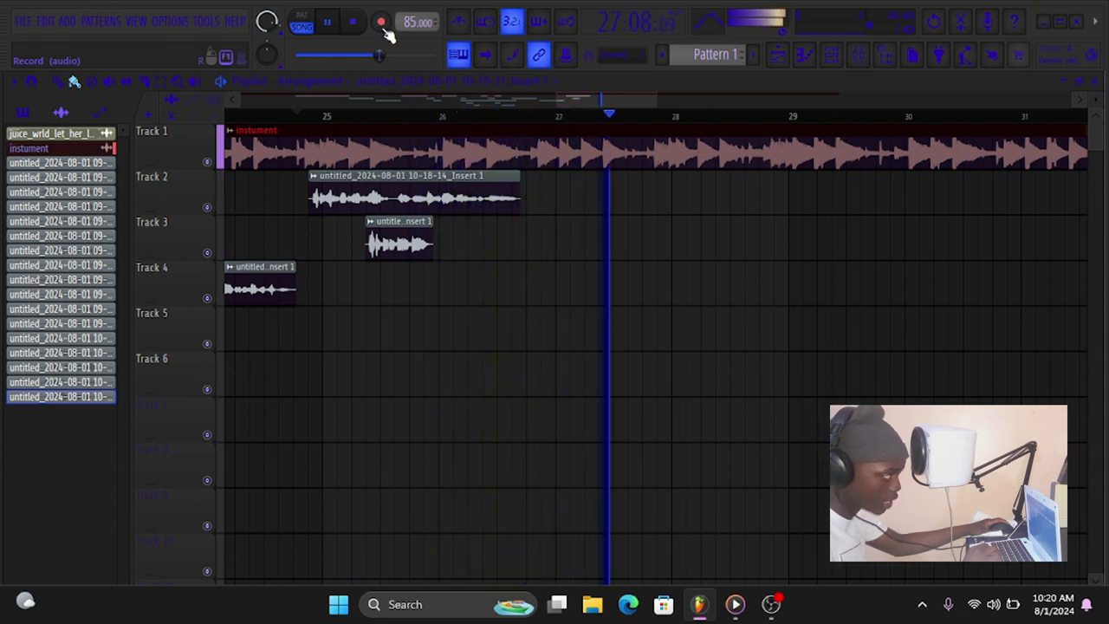
key("space")
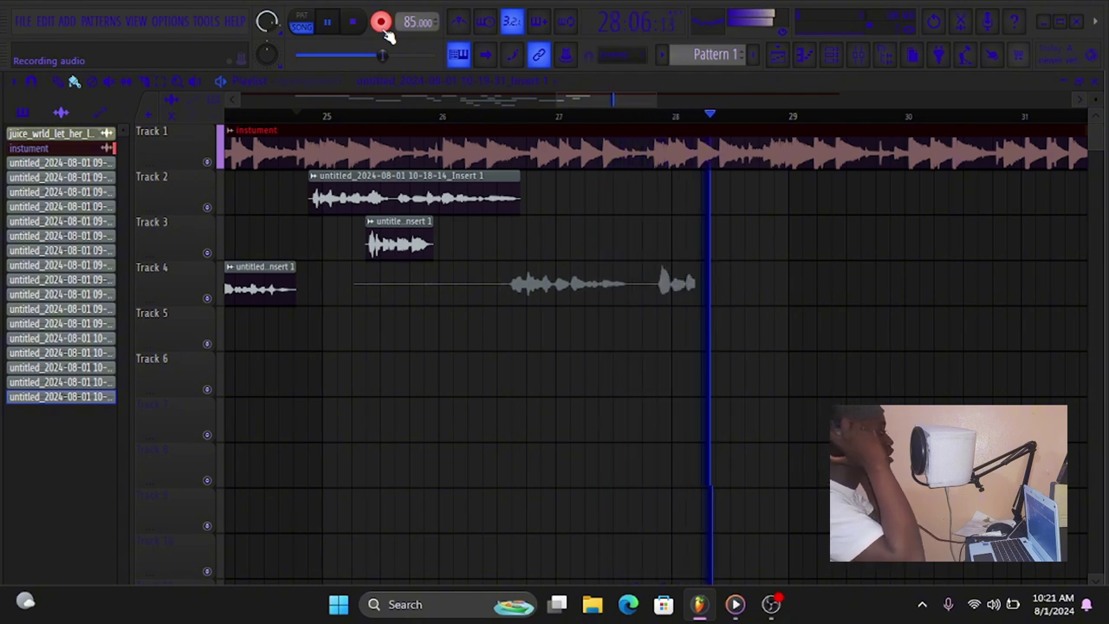
key("space")
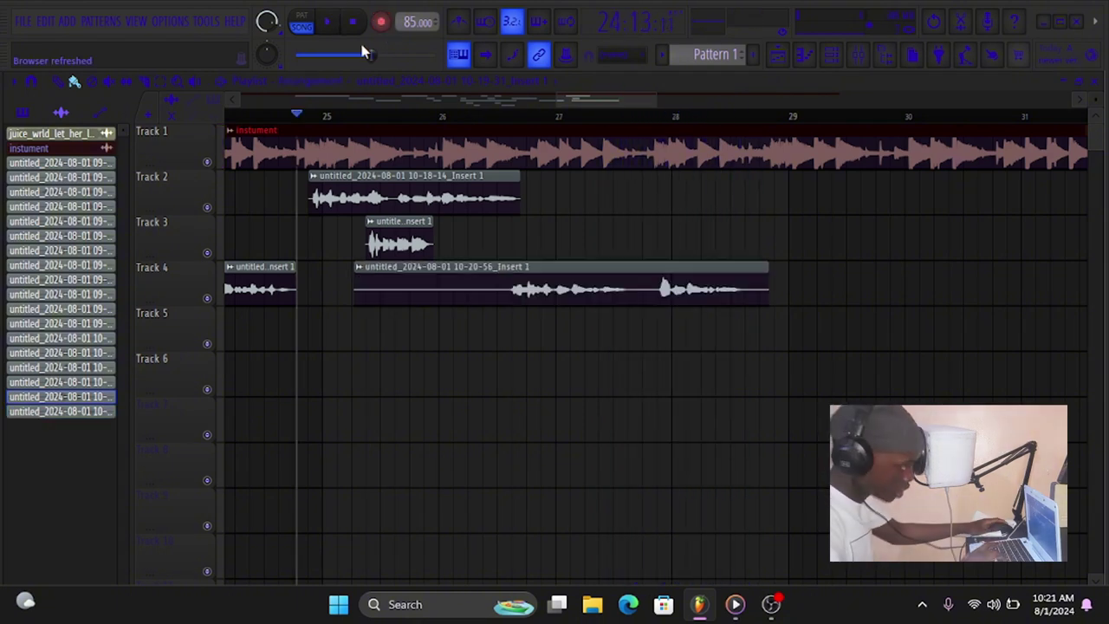
double_click(64, 413)
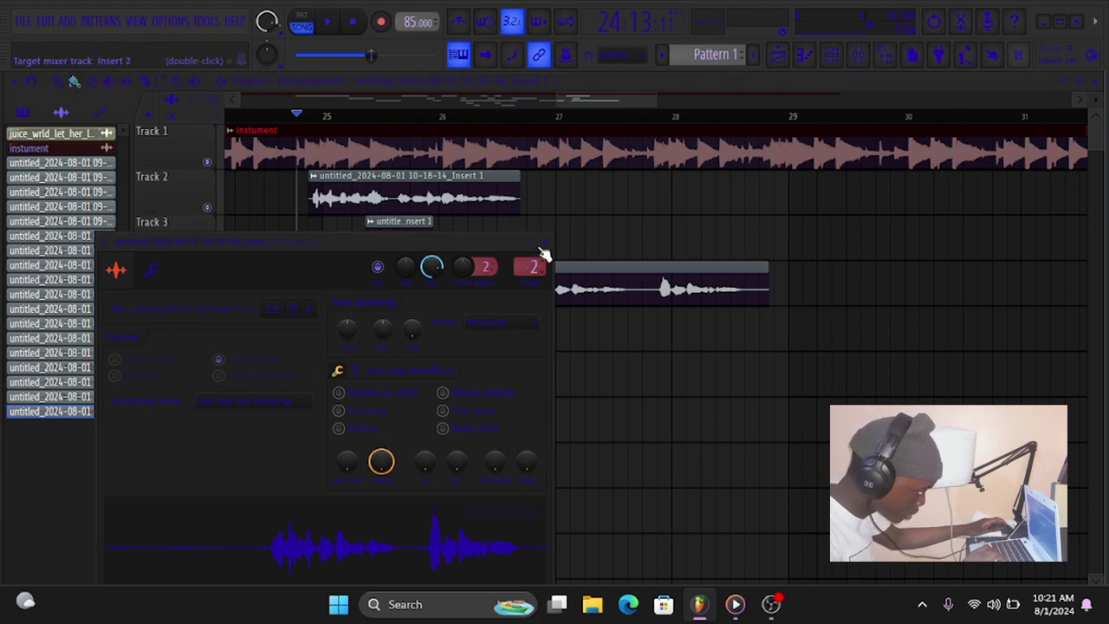
left_click(546, 243)
Trim the silent start of the new Track 4 take to the middle of bar 26, and delete the take from the project.
key("space")
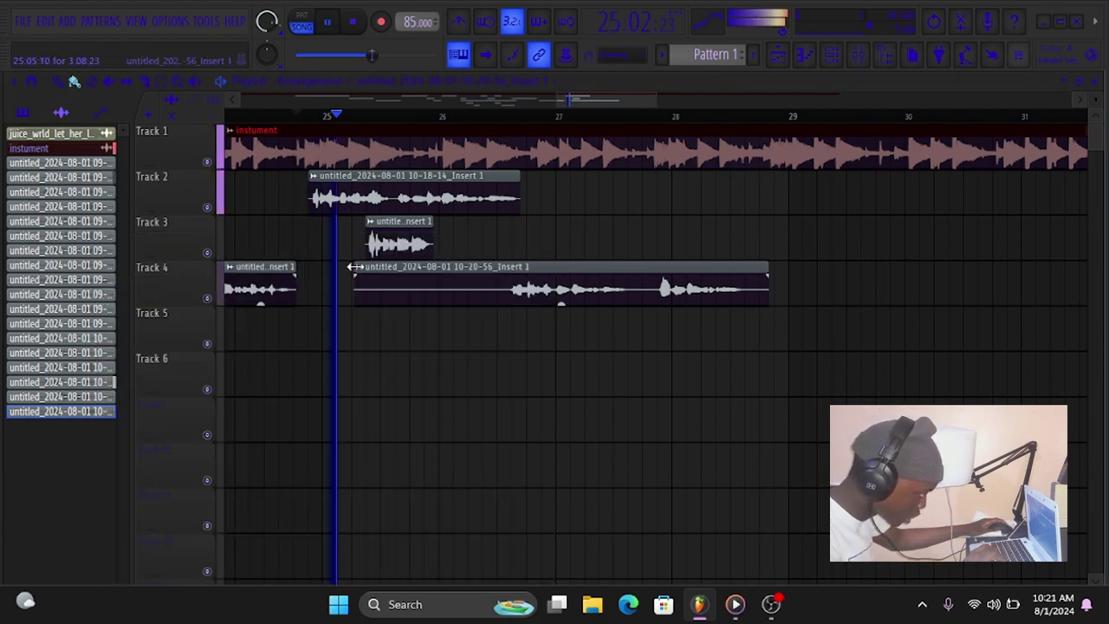
left_click_drag(355, 260, 507, 255)
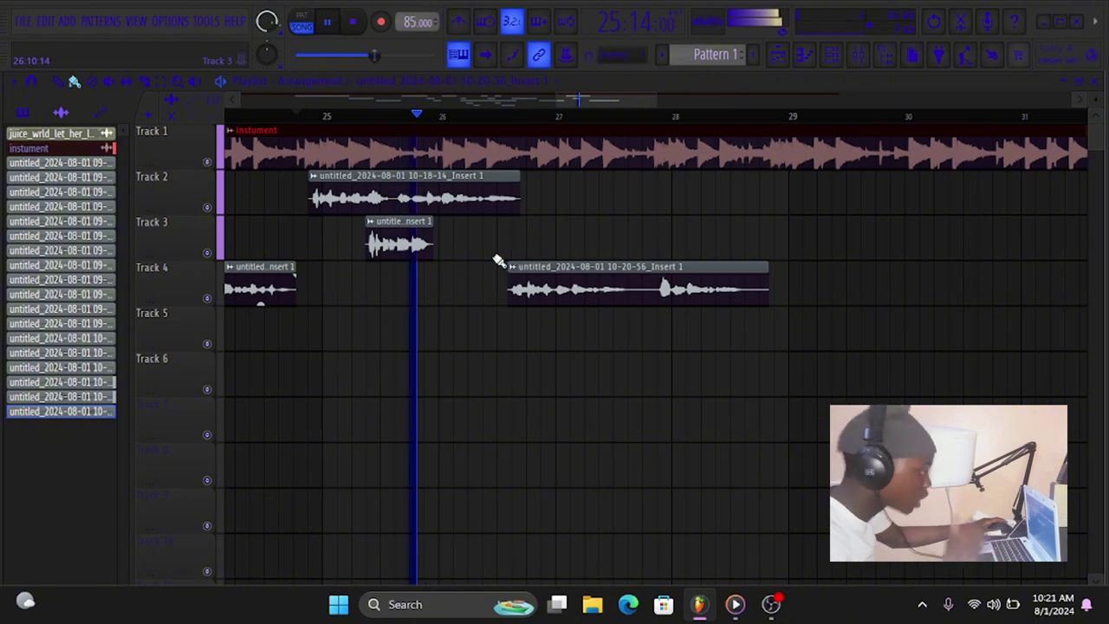
right_click(87, 417)
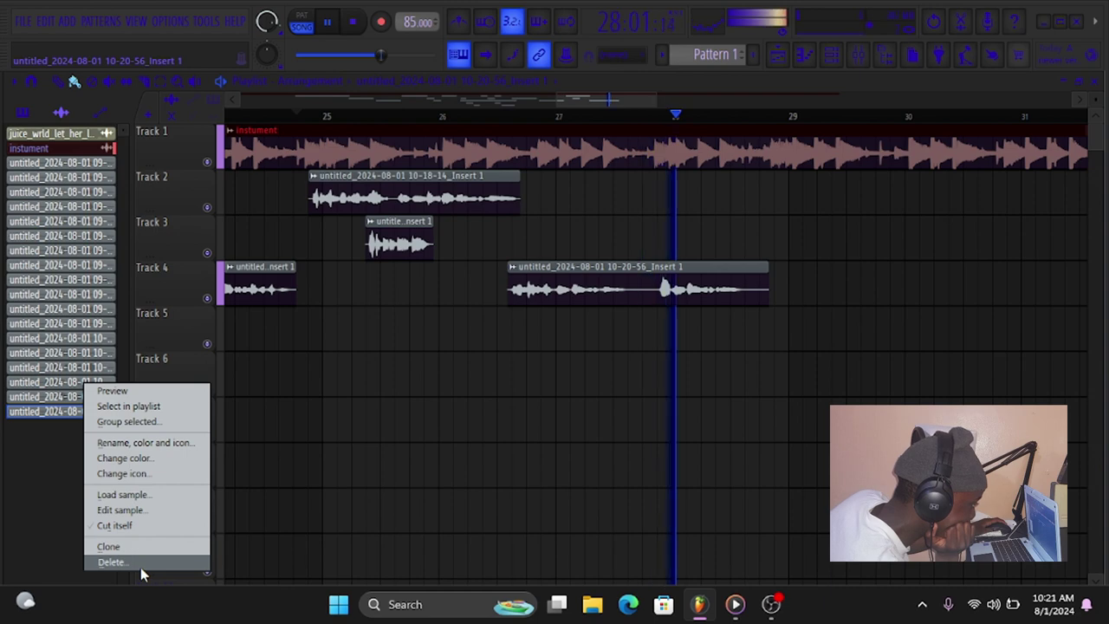
left_click(141, 569)
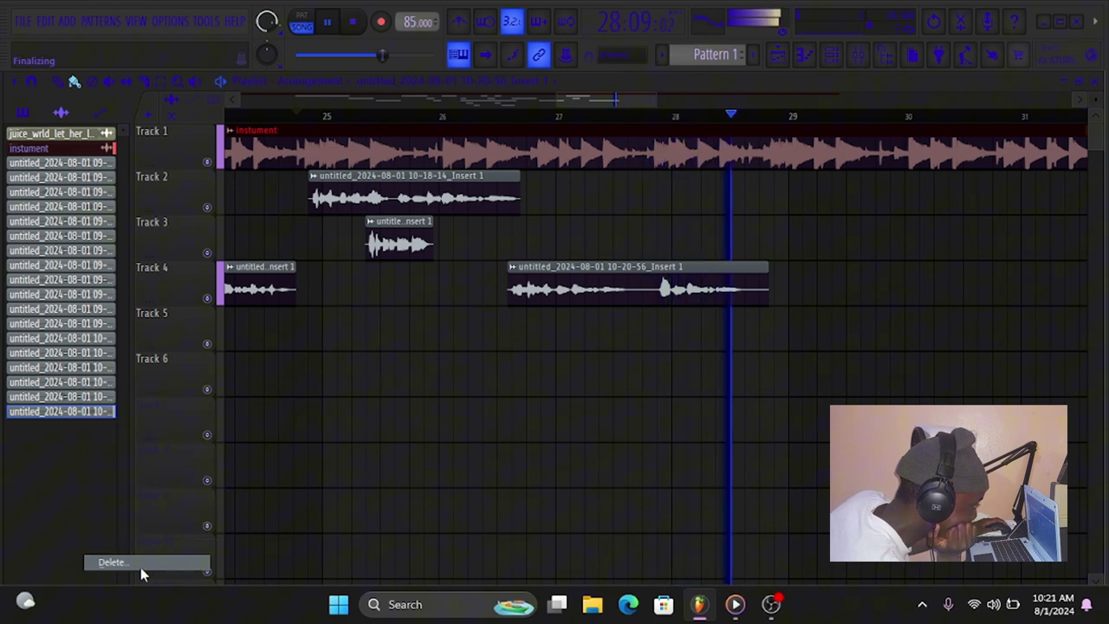
Place a copy of the short Track 3 vocal clip on the same track at about the middle of bar 26, and replay from early in bar 26.
left_click(443, 118)
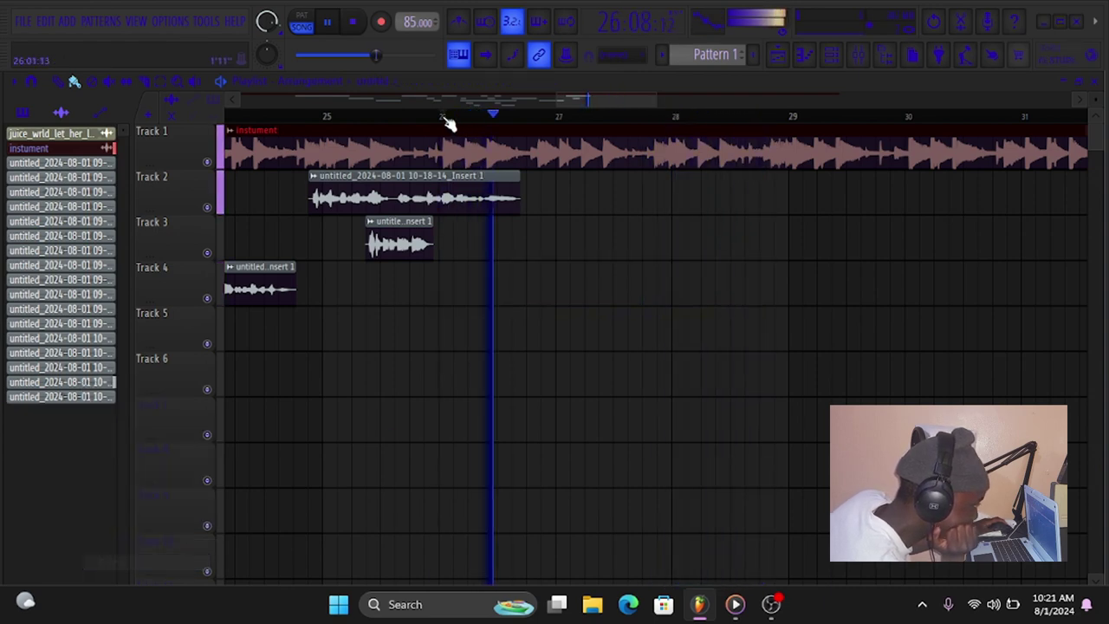
left_click(337, 118)
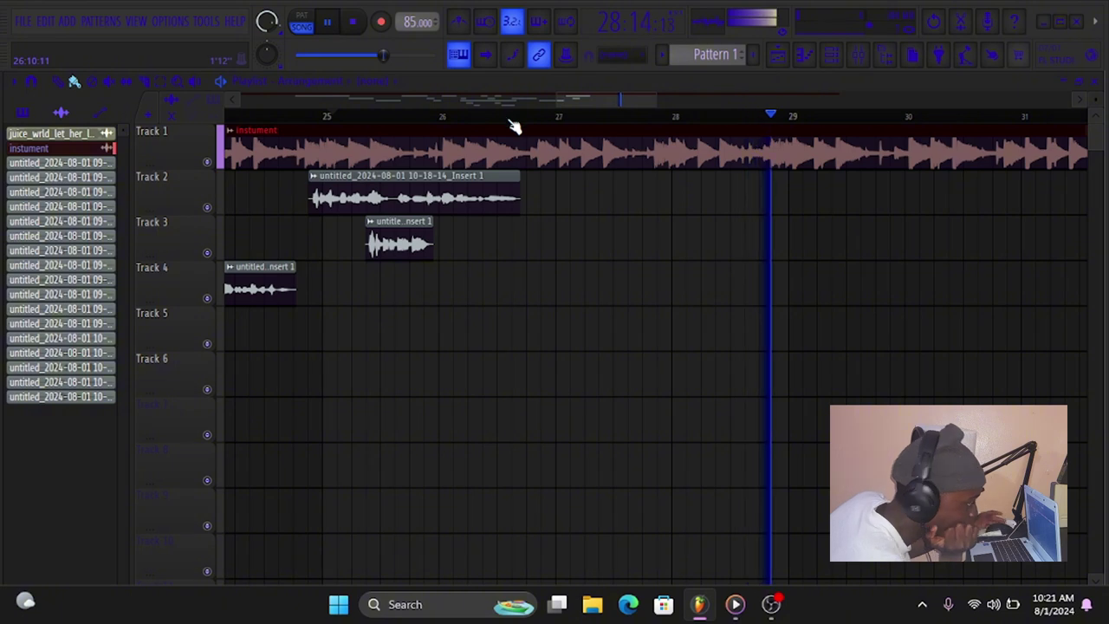
left_click(471, 113)
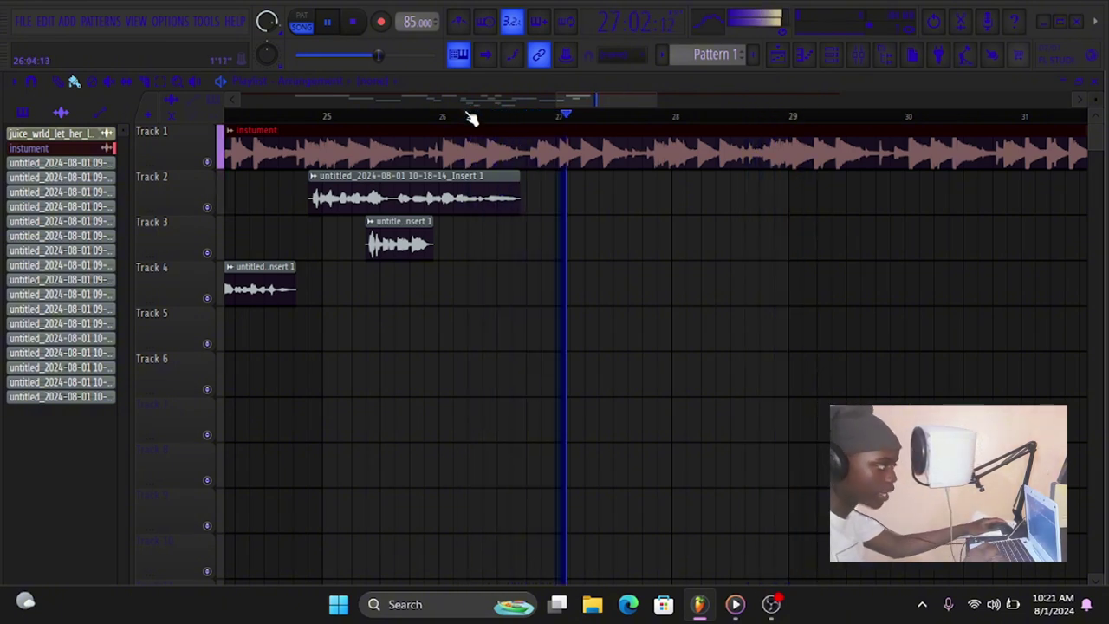
left_click(384, 121)
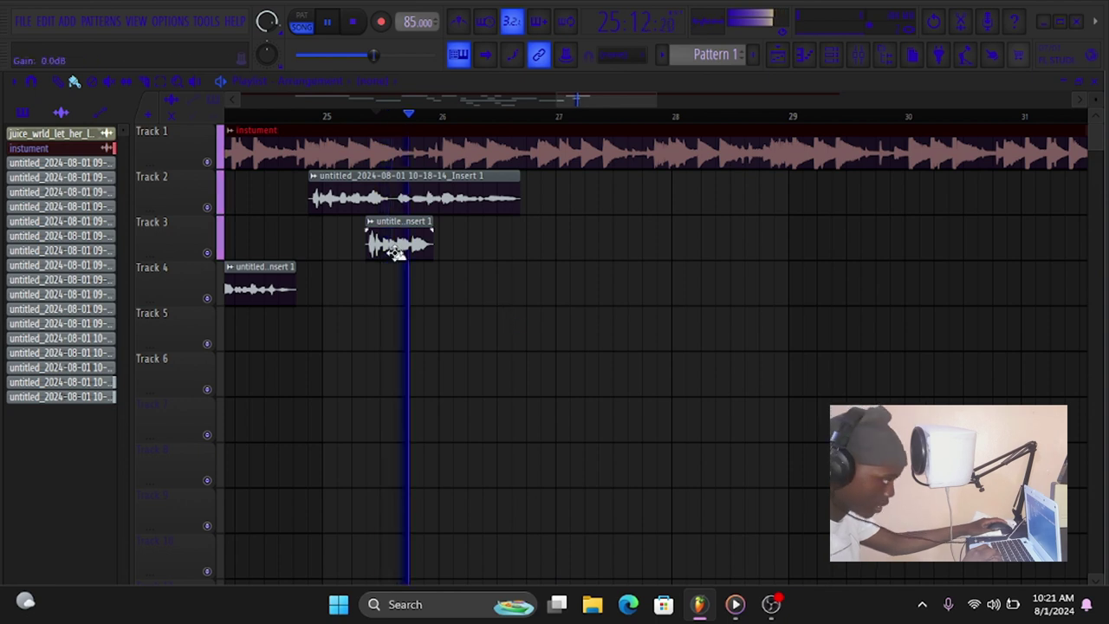
left_click(517, 244)
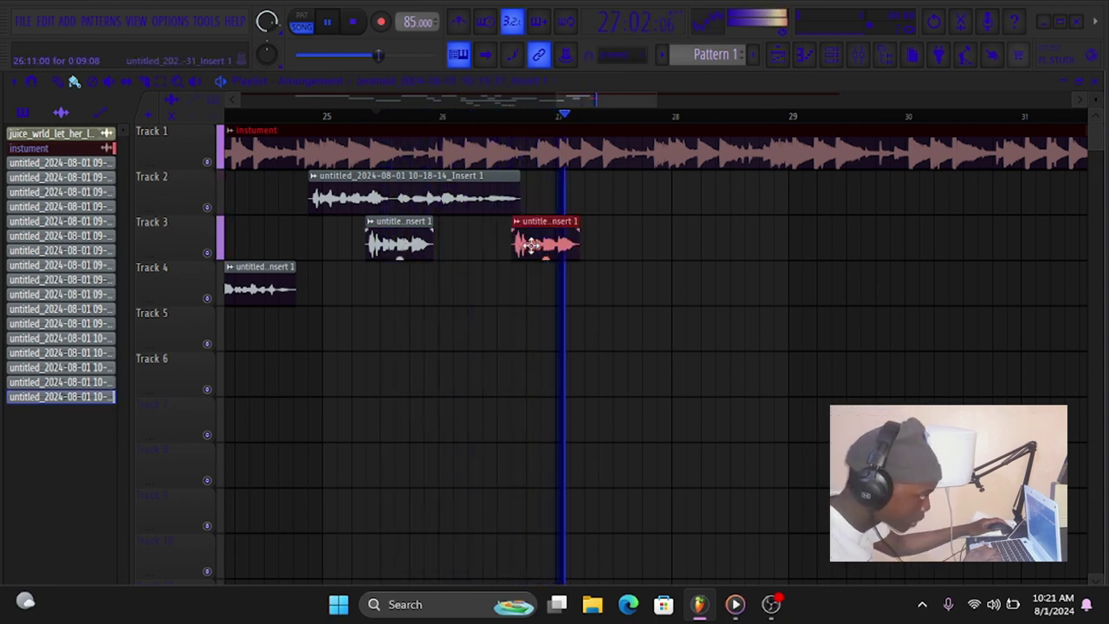
left_click(463, 119)
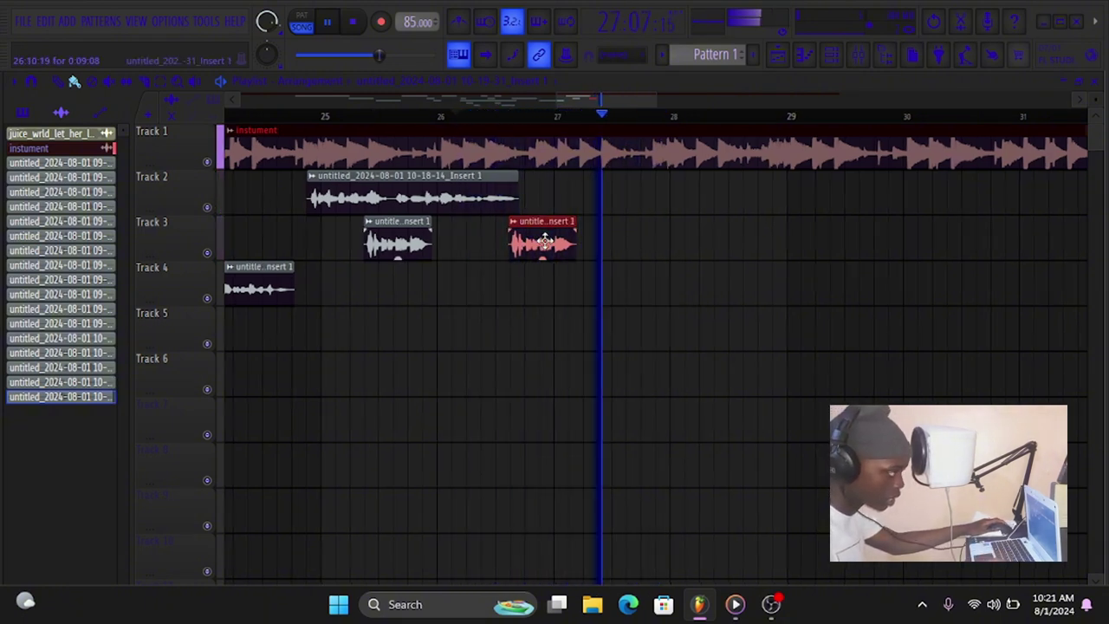
key("space")
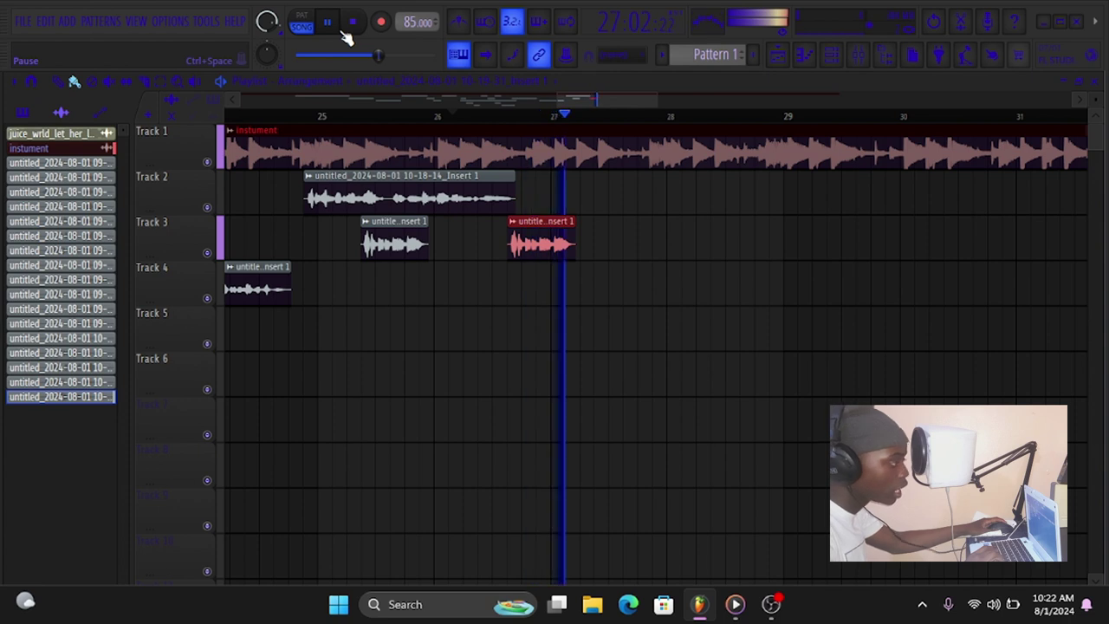
Record a new vocal take onto Track 4 from early in bar 26 and route it to mixer track Insert 2.
key("space")
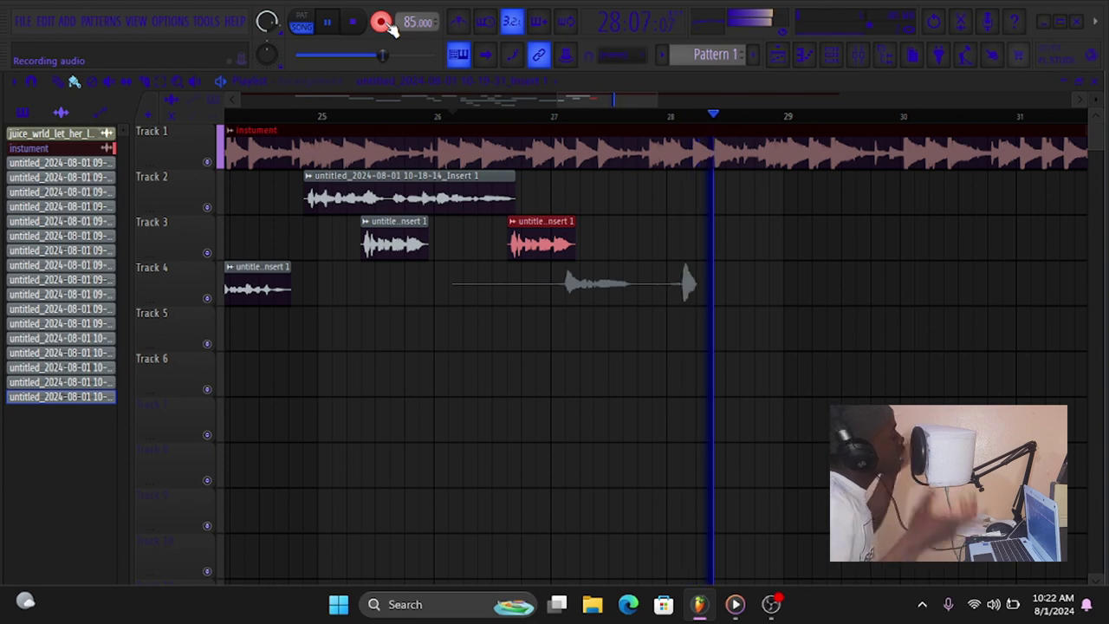
key("space")
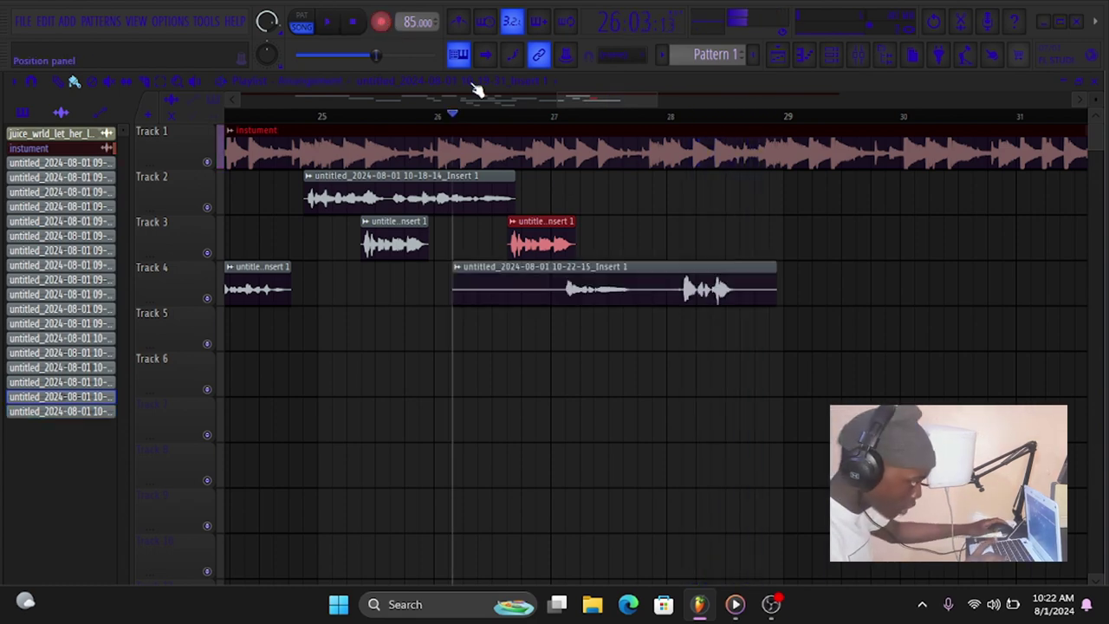
double_click(73, 412)
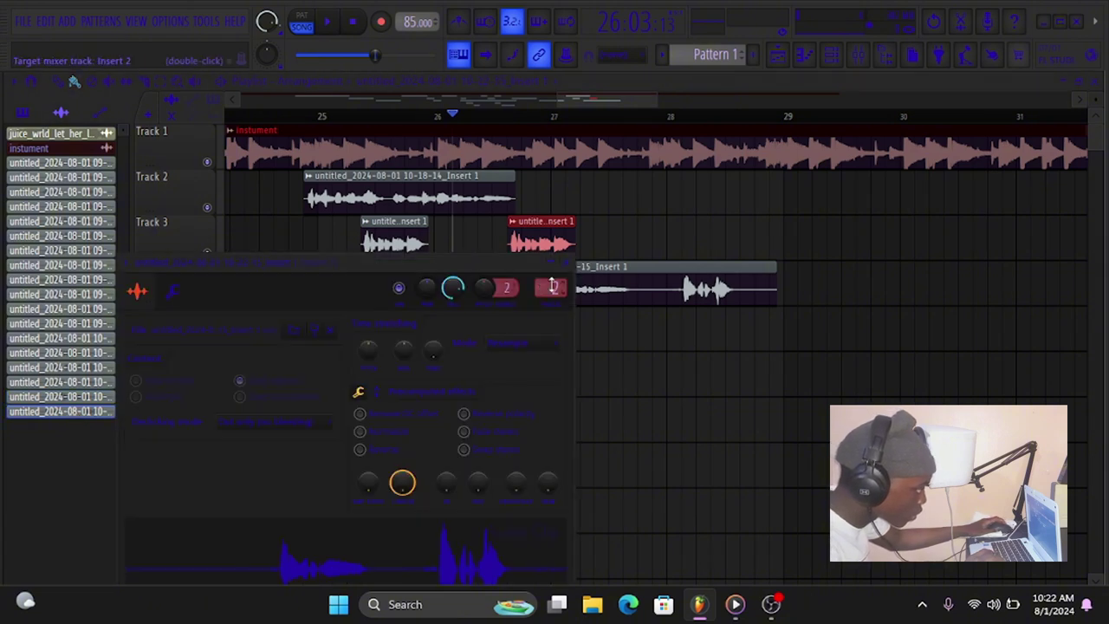
left_click(566, 261)
Trim the silent start of the new Track 4 take to early in bar 27, and replay the section from bar 26.
key("space")
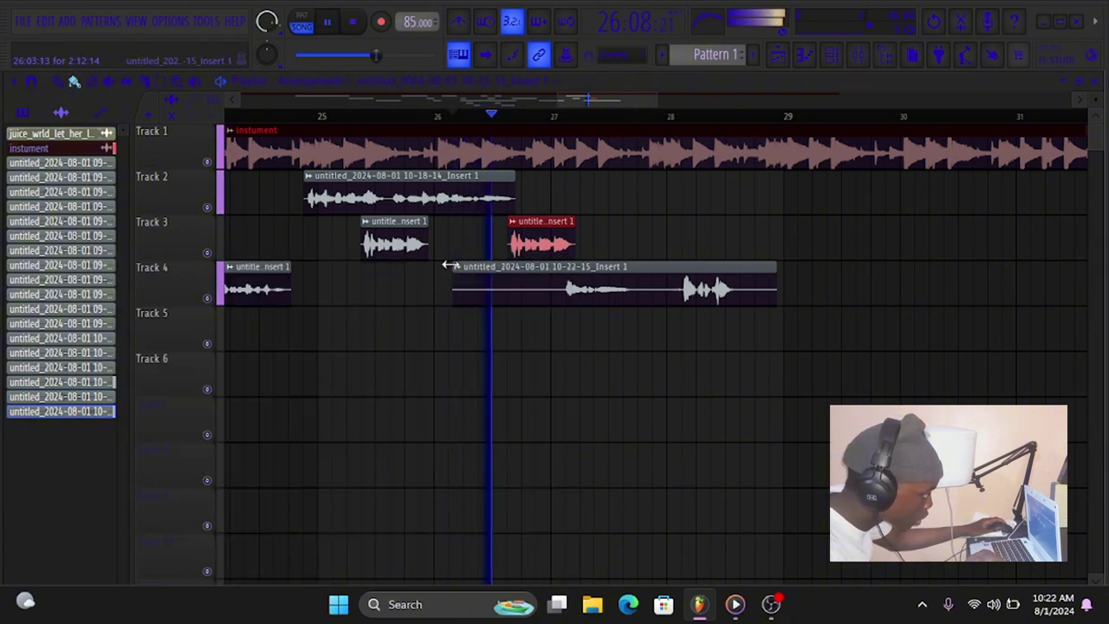
left_click_drag(450, 265, 559, 265)
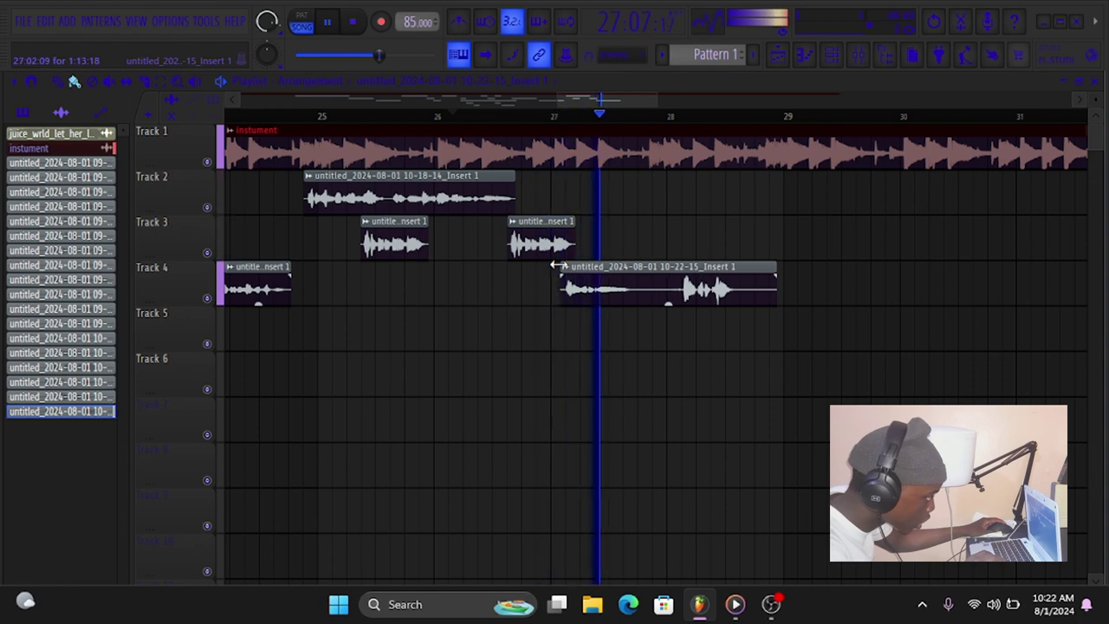
left_click(531, 118)
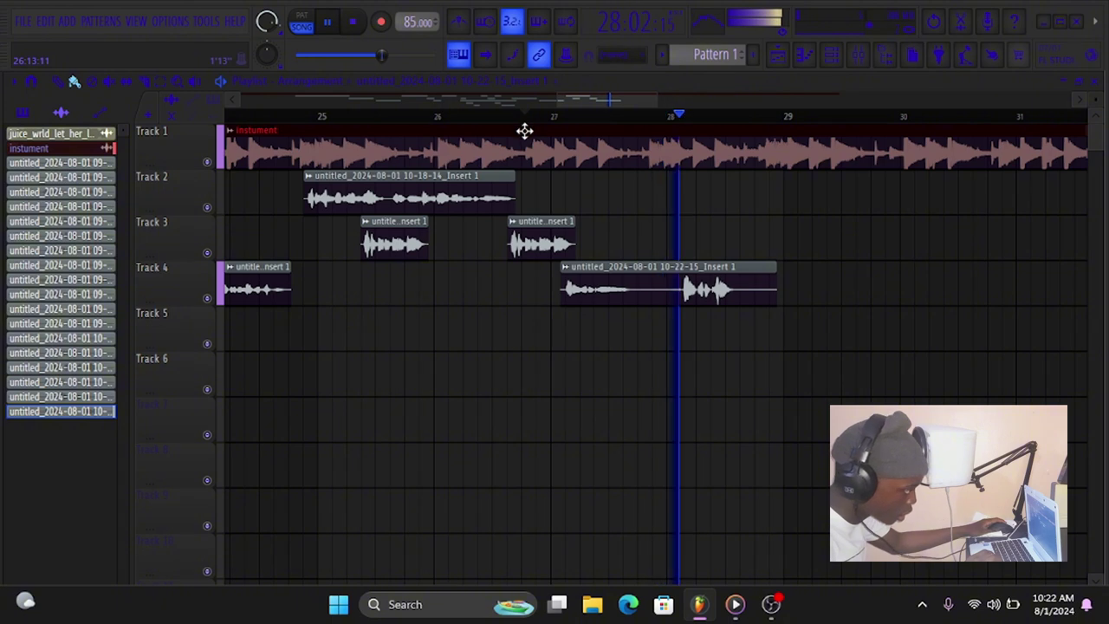
left_click(479, 116)
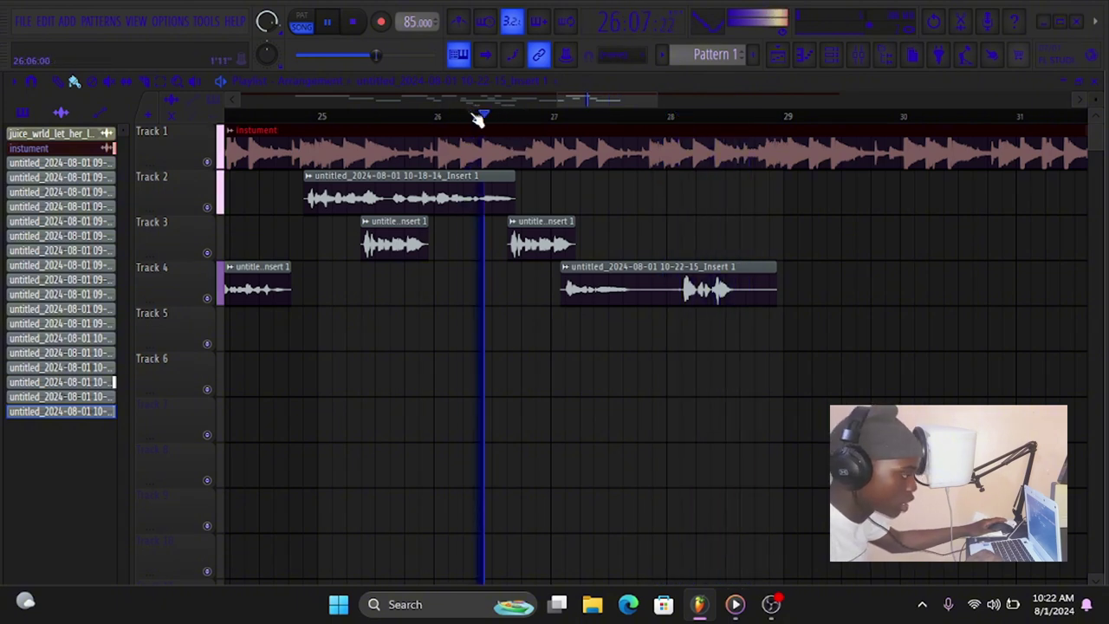
Place another copy of the short Track 3 vocal clip on the same track, aligned just past the middle of bar 27, and replay it.
left_click(531, 232)
left_click(656, 241)
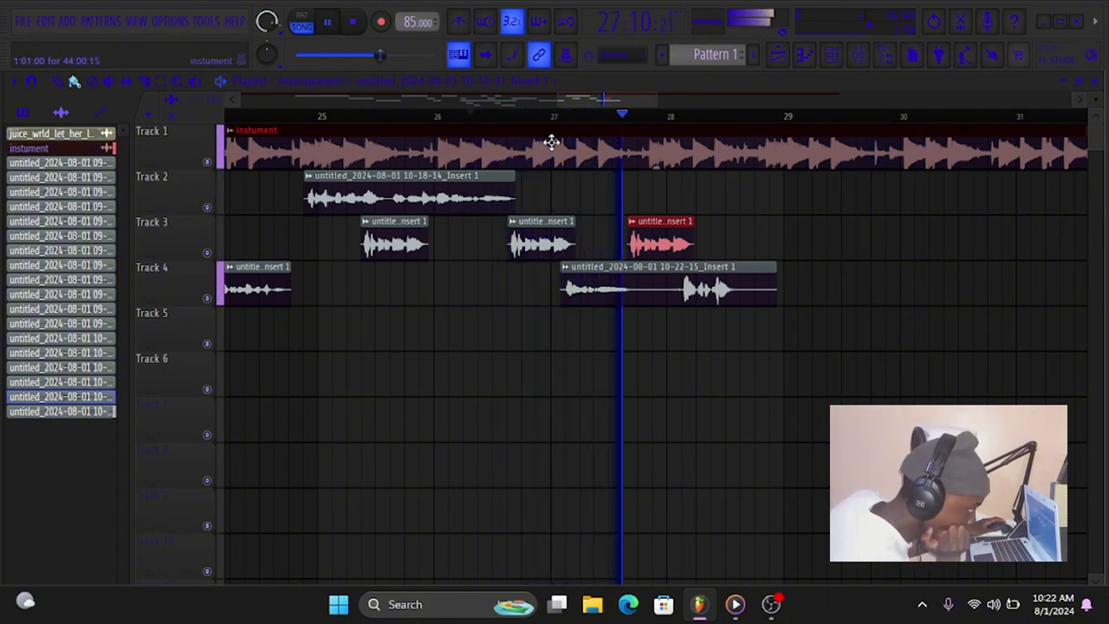
left_click_drag(654, 239, 649, 238)
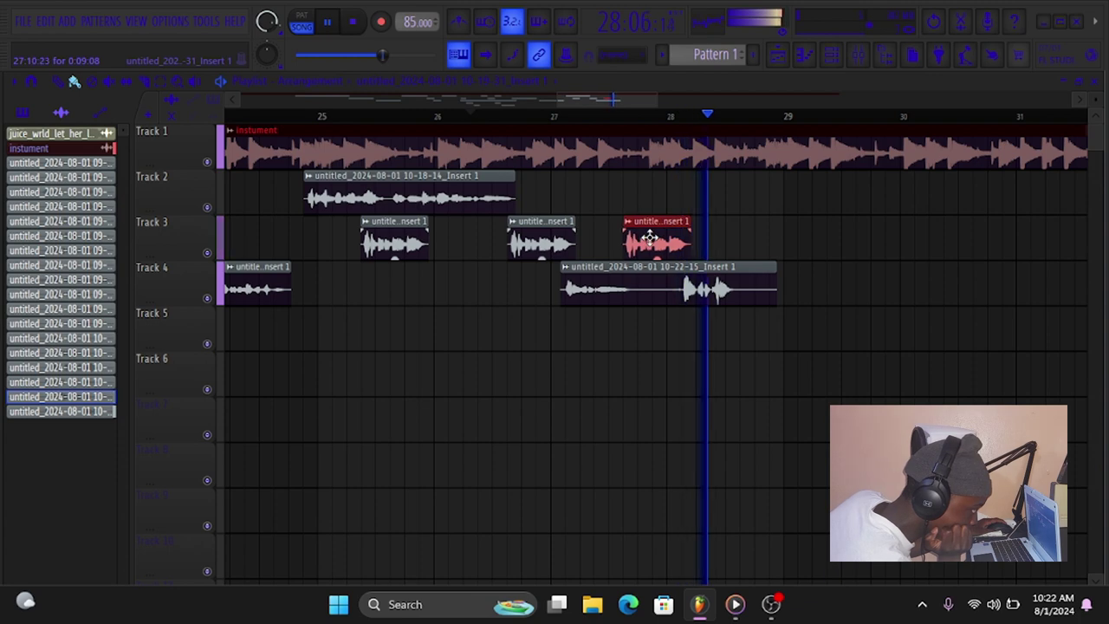
key("space")
key("space")
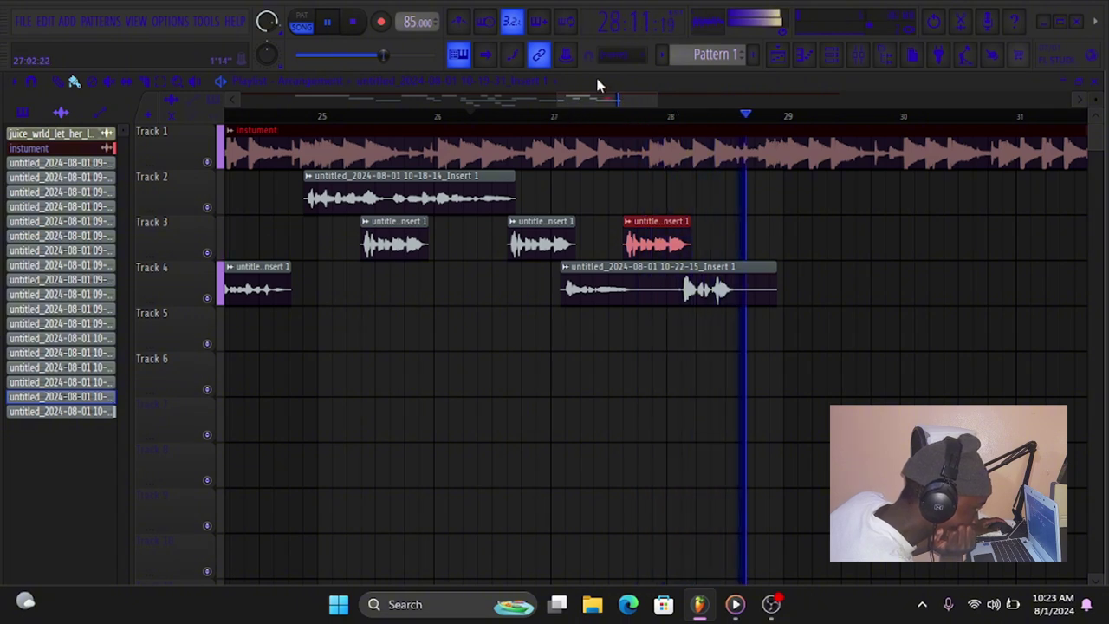
Duplicate the Track 4, Track 2 and first short Track 3 vocal clips from bars 22 to 26, starting the copies early in bar 29.
scroll(556, 99, "left", 2)
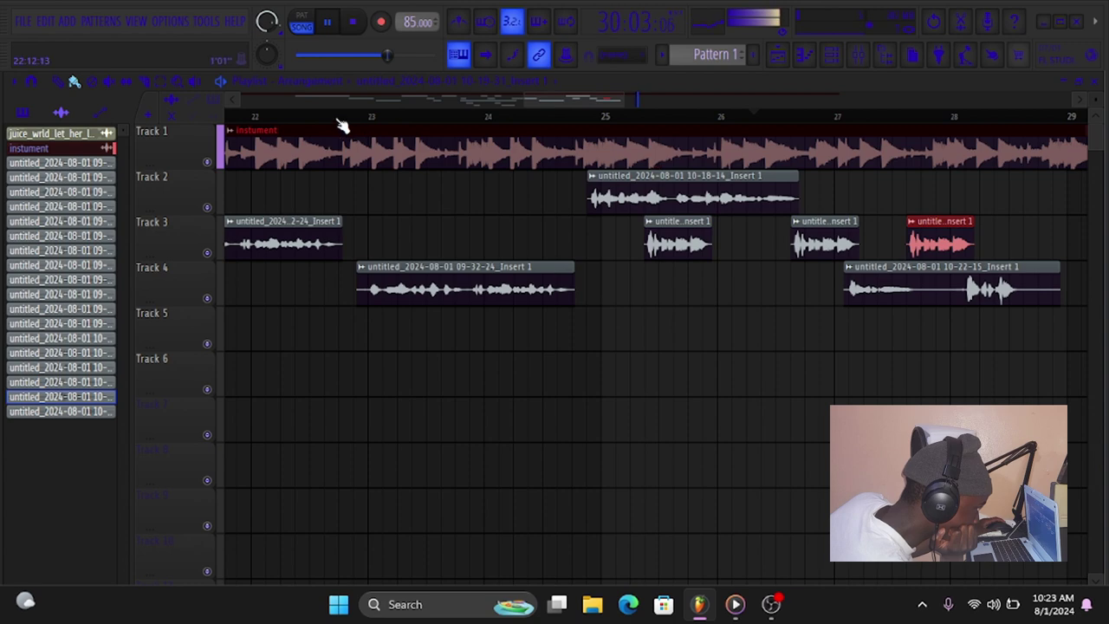
left_click(342, 122)
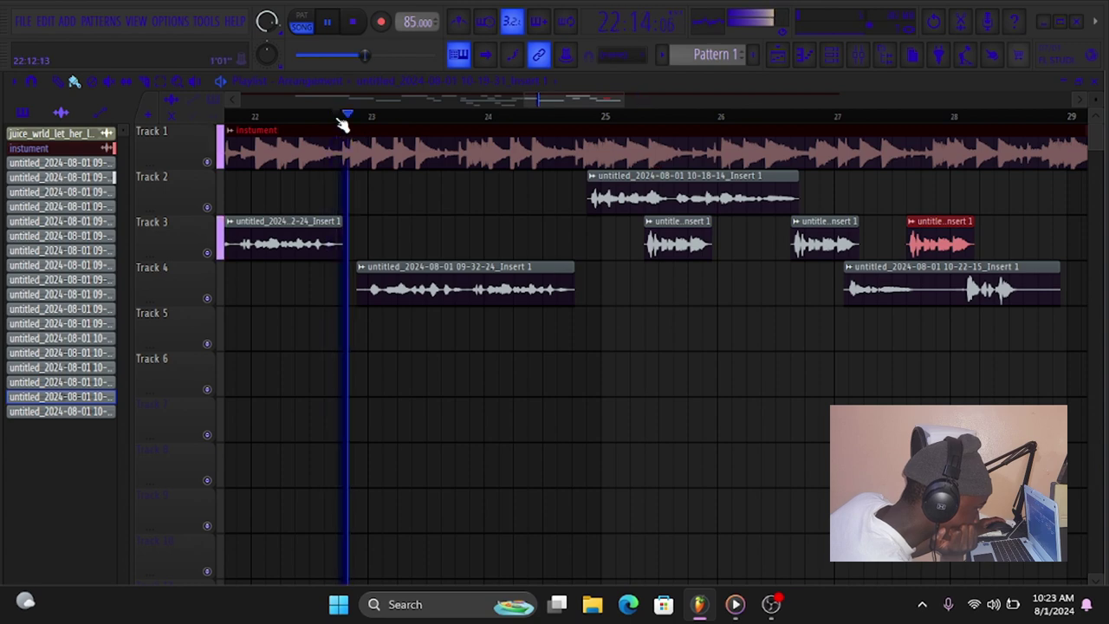
left_click(158, 81)
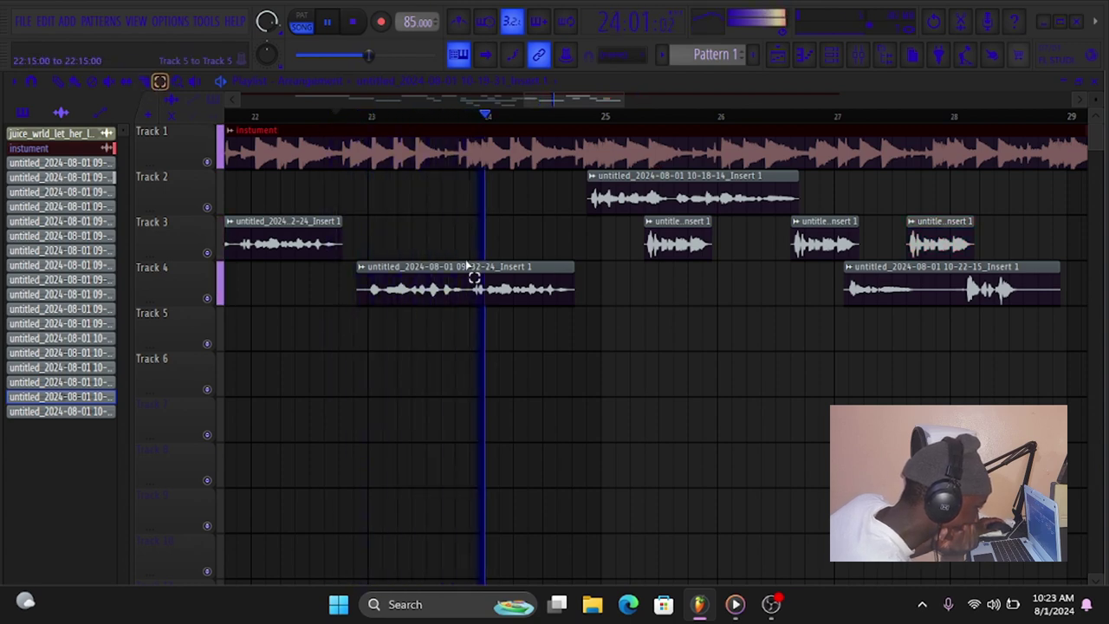
left_click_drag(355, 350, 782, 188)
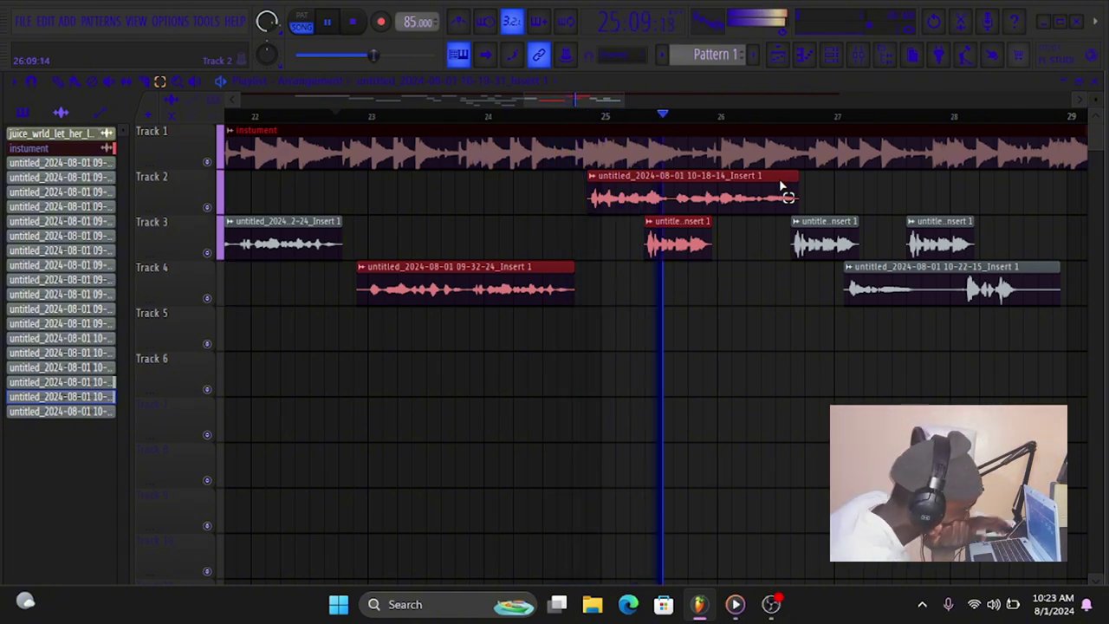
key("ctrl+b")
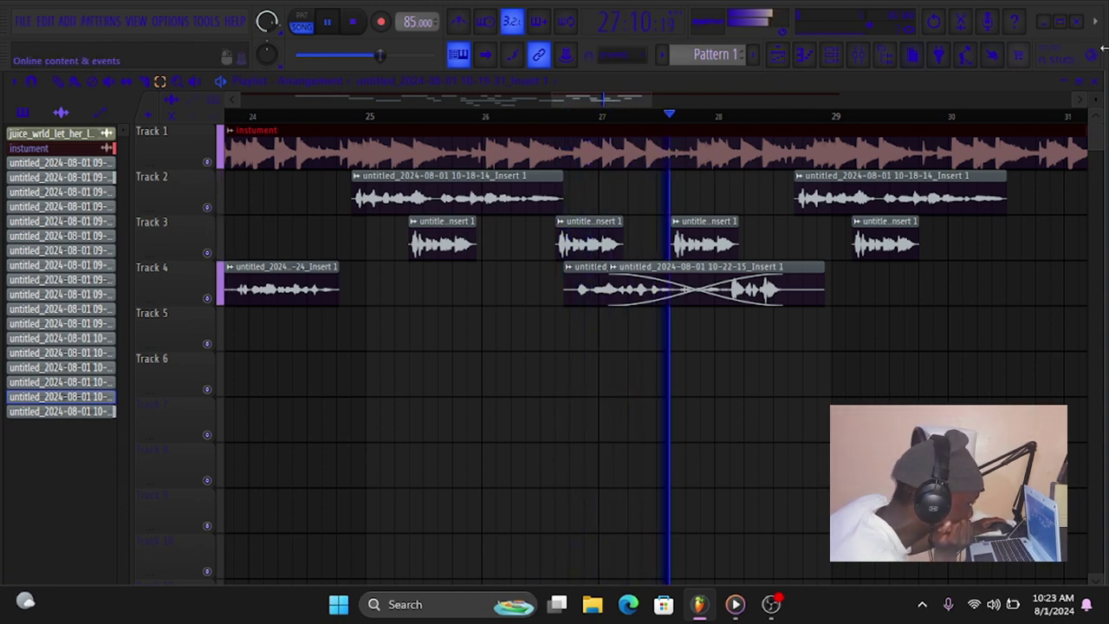
left_click(933, 22)
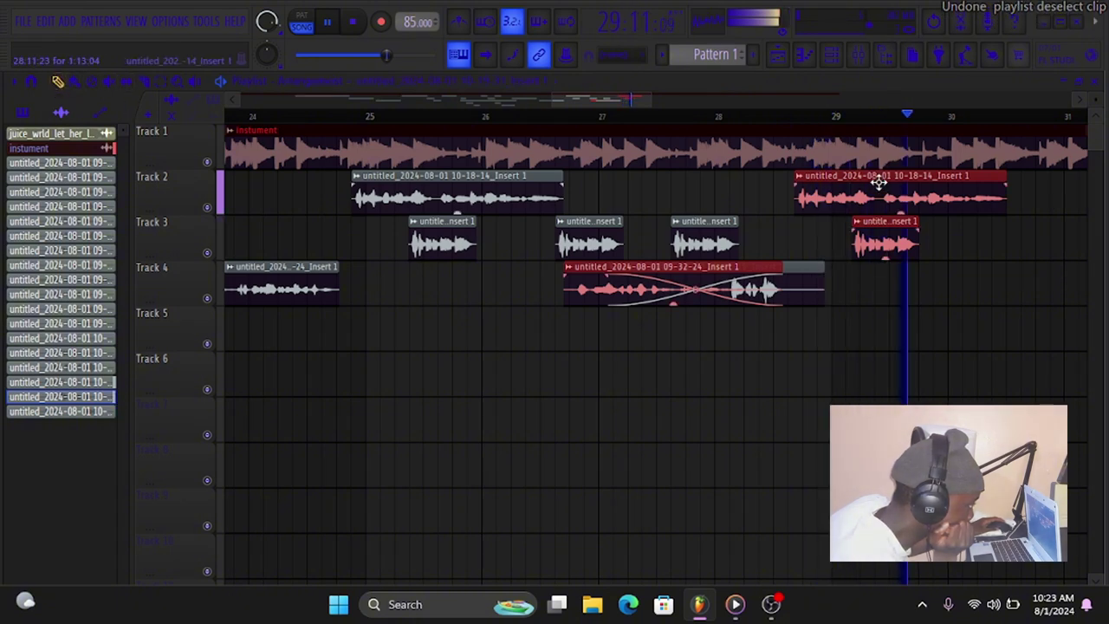
left_click_drag(875, 186, 1083, 178)
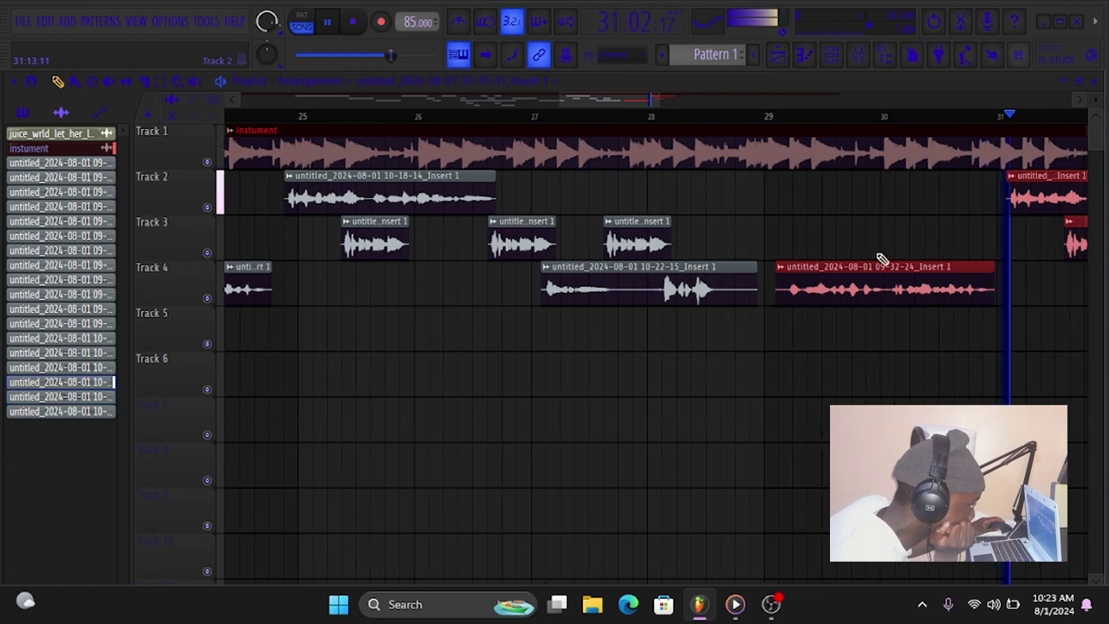
Trim the end of the Track 4 take to the middle of bar 28, and move the copied long clip after it to Track 2.
left_click(589, 119)
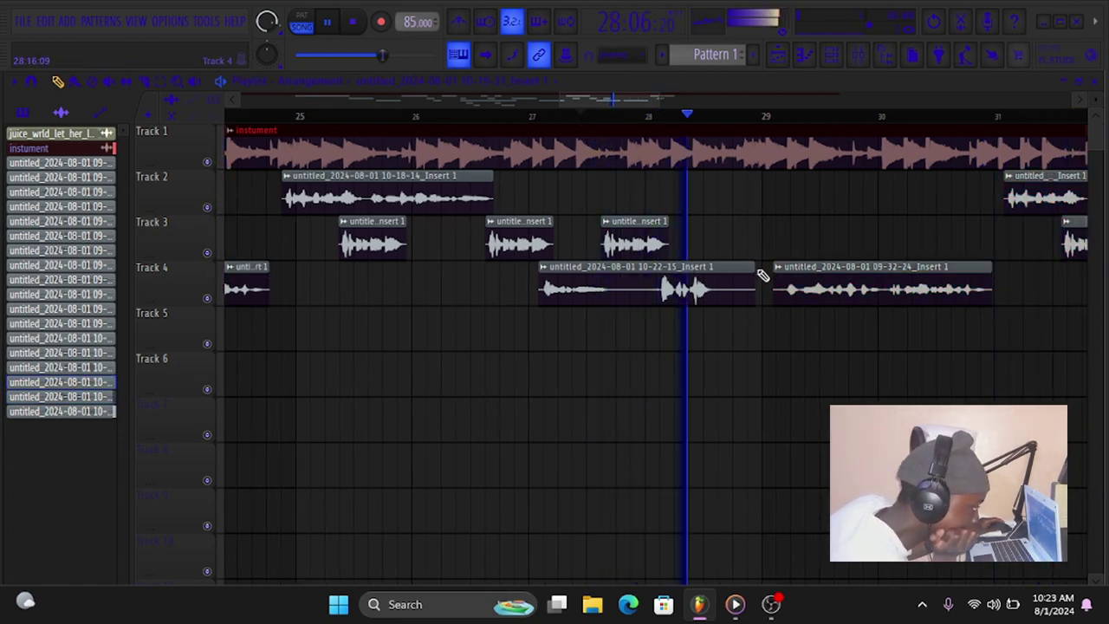
left_click_drag(754, 267, 715, 266)
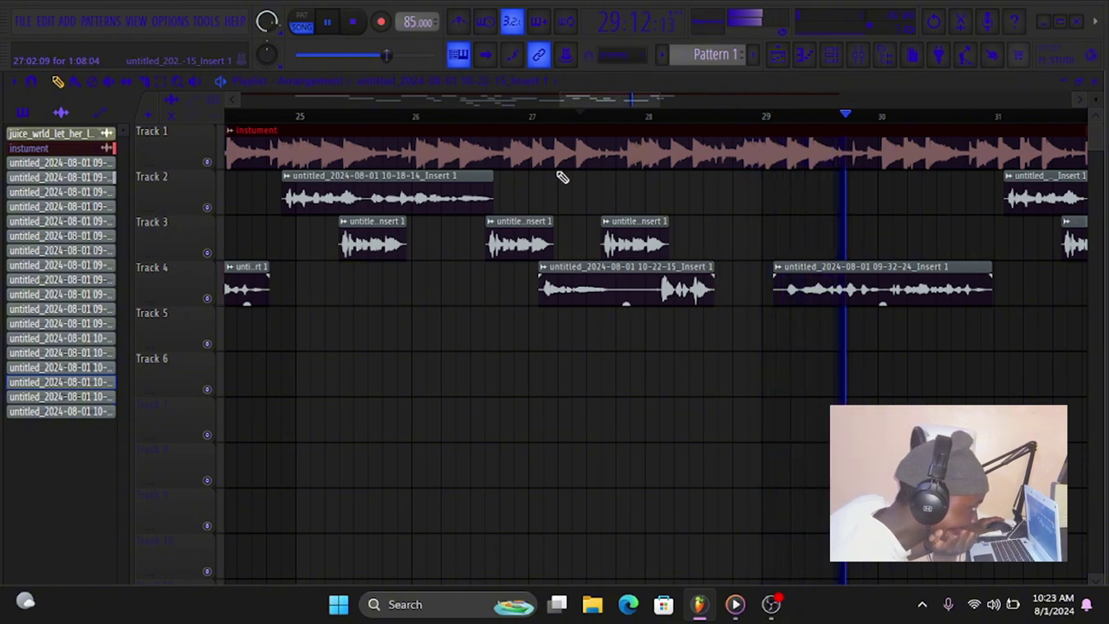
scroll(741, 309, "down", 2)
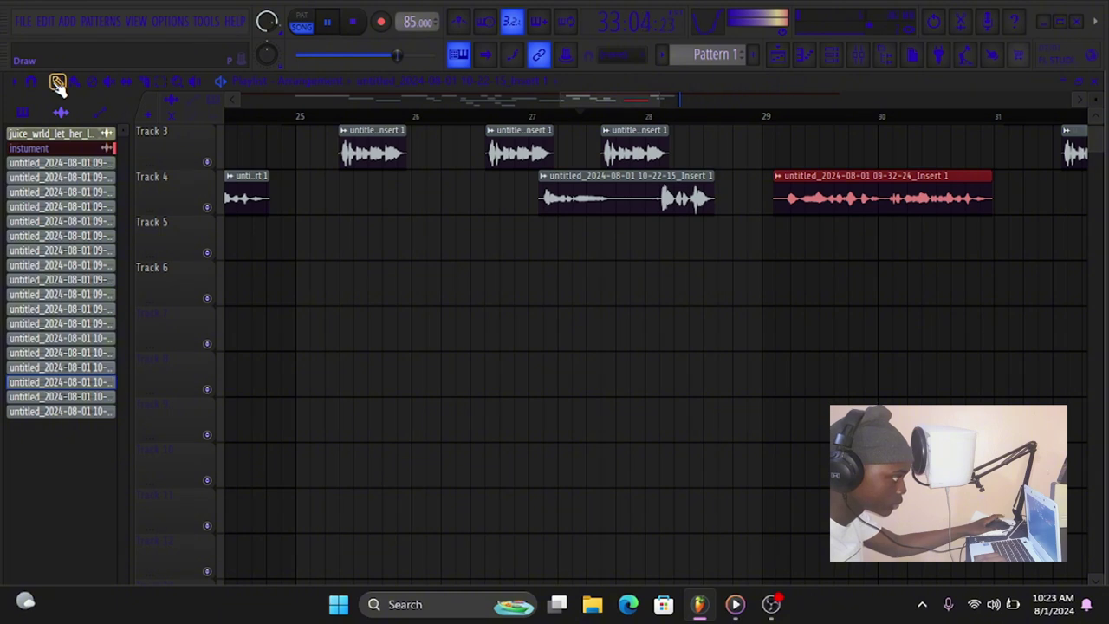
scroll(854, 232, "down", 1)
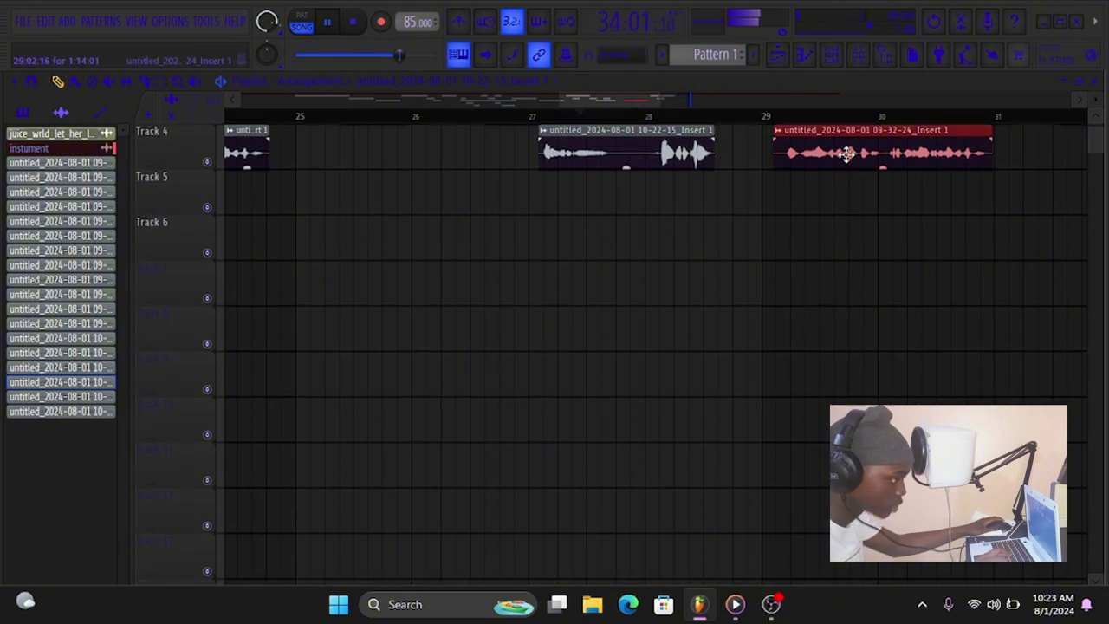
left_click_drag(846, 154, 847, 153)
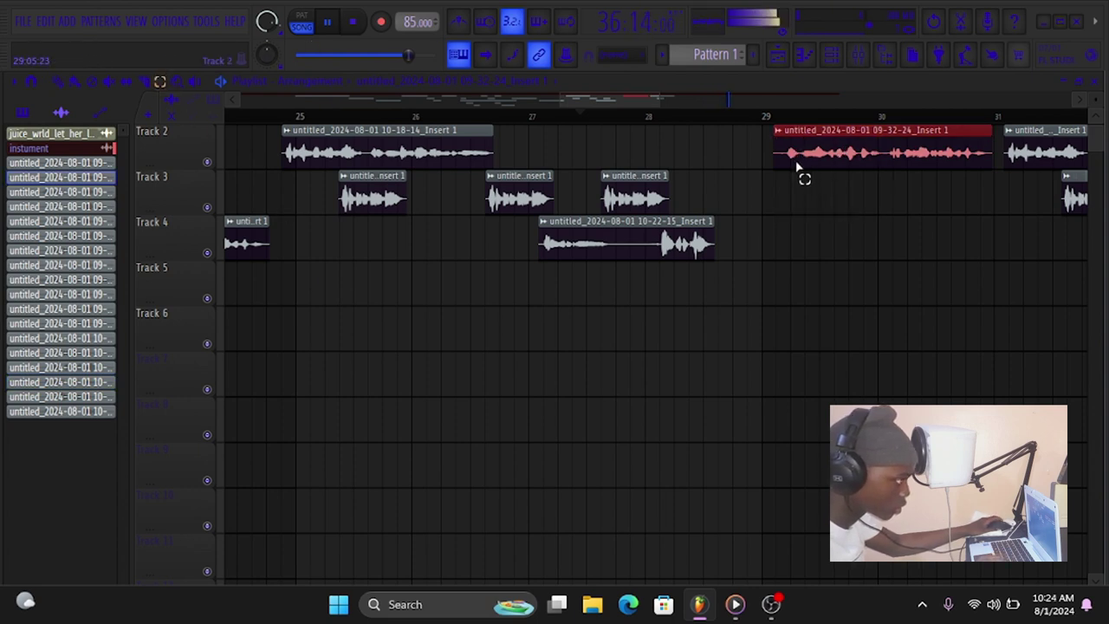
Shift the three copied clips earlier as a group so the first starts late in bar 28, replaying from around bar 28 to check.
left_click_drag(759, 154, 1065, 168)
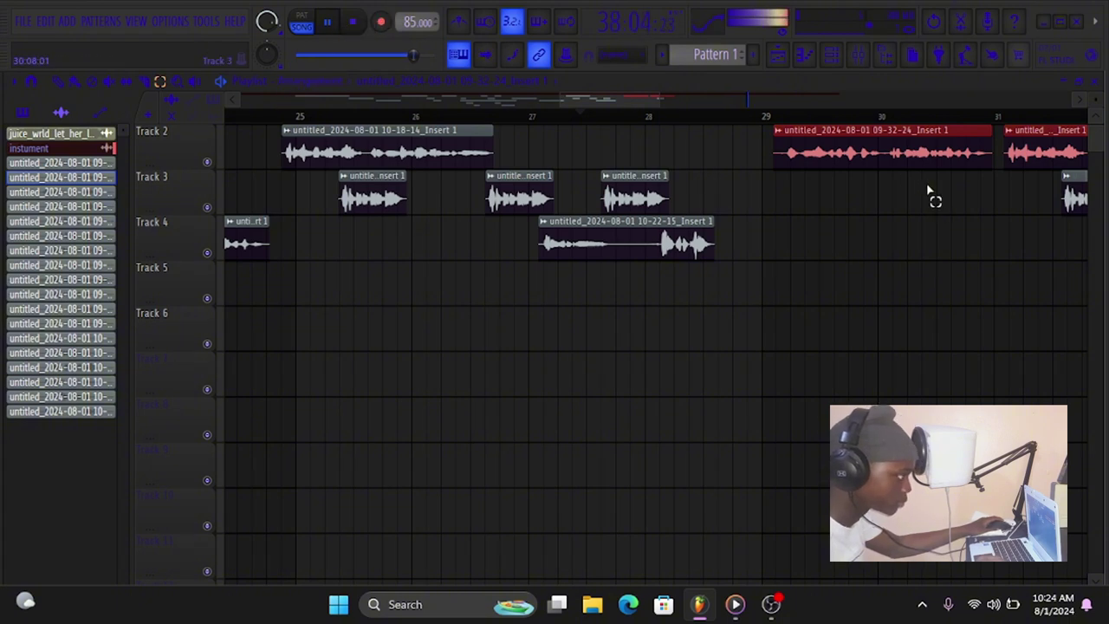
left_click_drag(747, 159, 1095, 206)
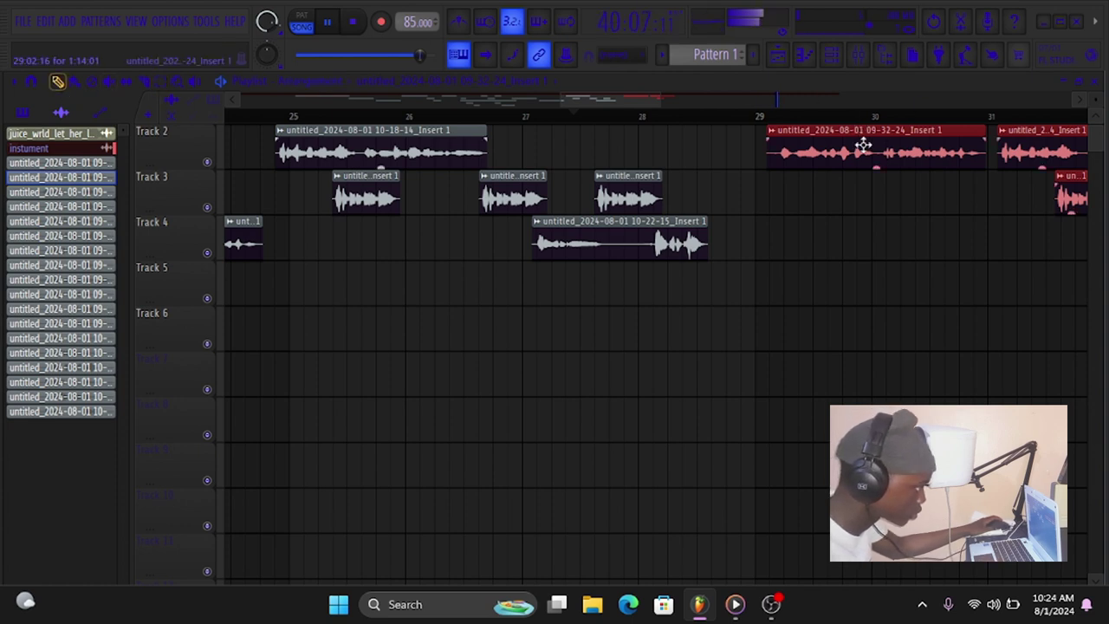
left_click_drag(863, 144, 861, 144)
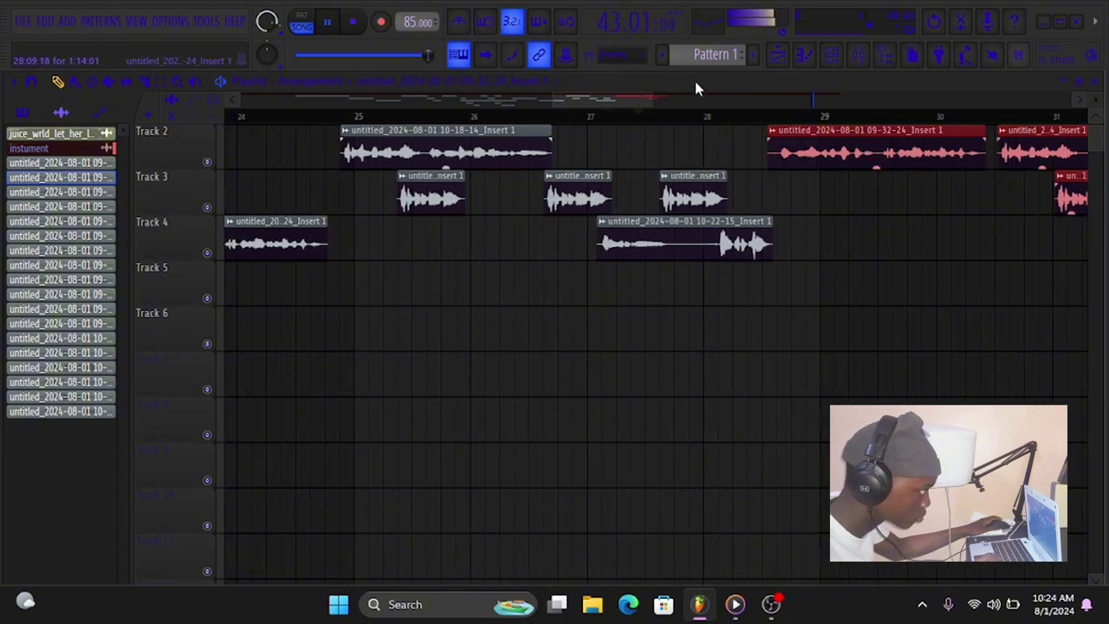
left_click(693, 116)
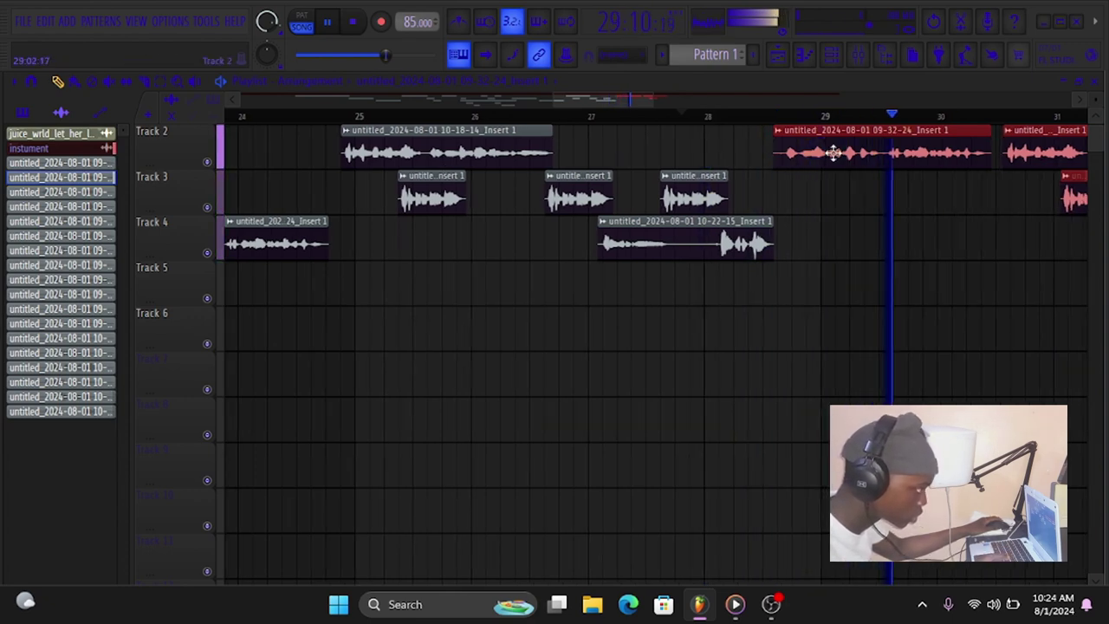
left_click(708, 118)
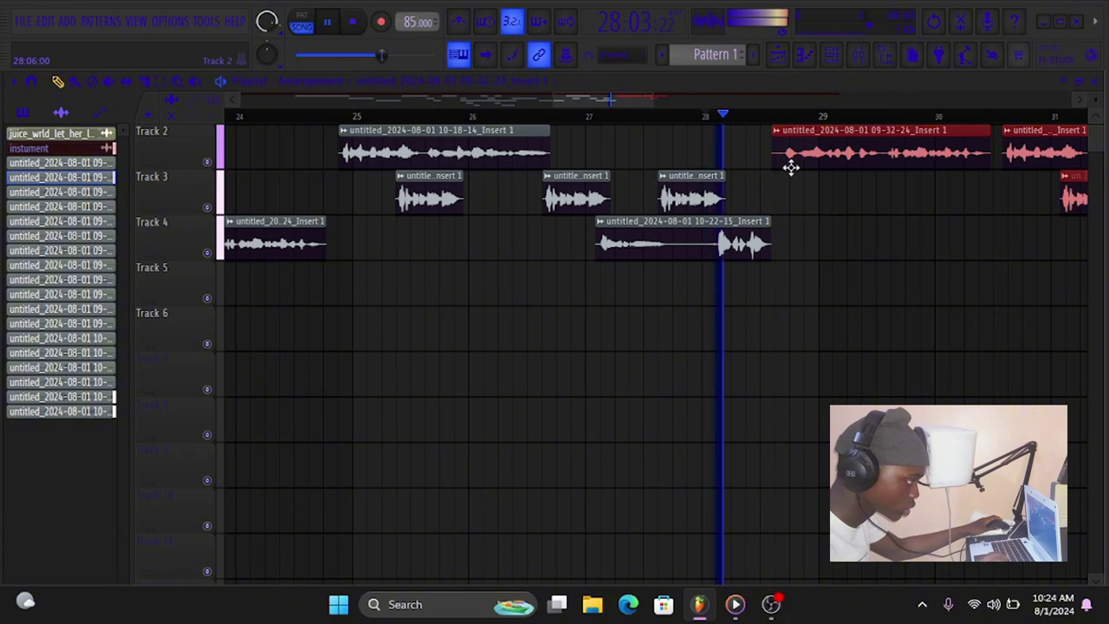
left_click_drag(808, 145, 845, 144)
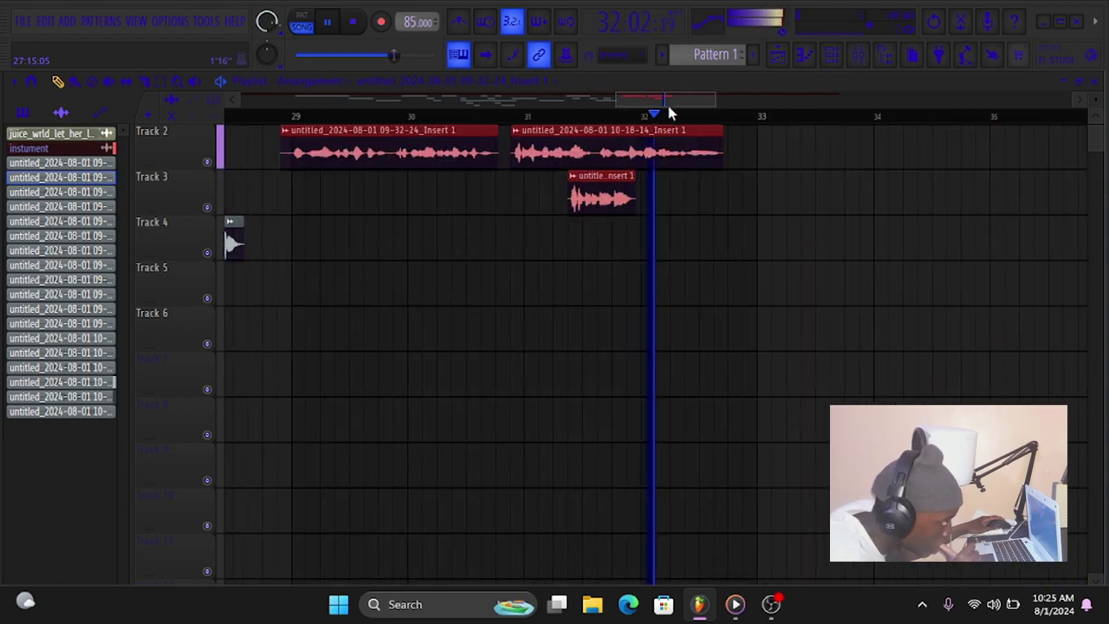
Delete the two copied clips in bars 30 to 32, place a copy of the remaining long clip on Track 3 late in bar 30, and replay.
right_click(612, 168)
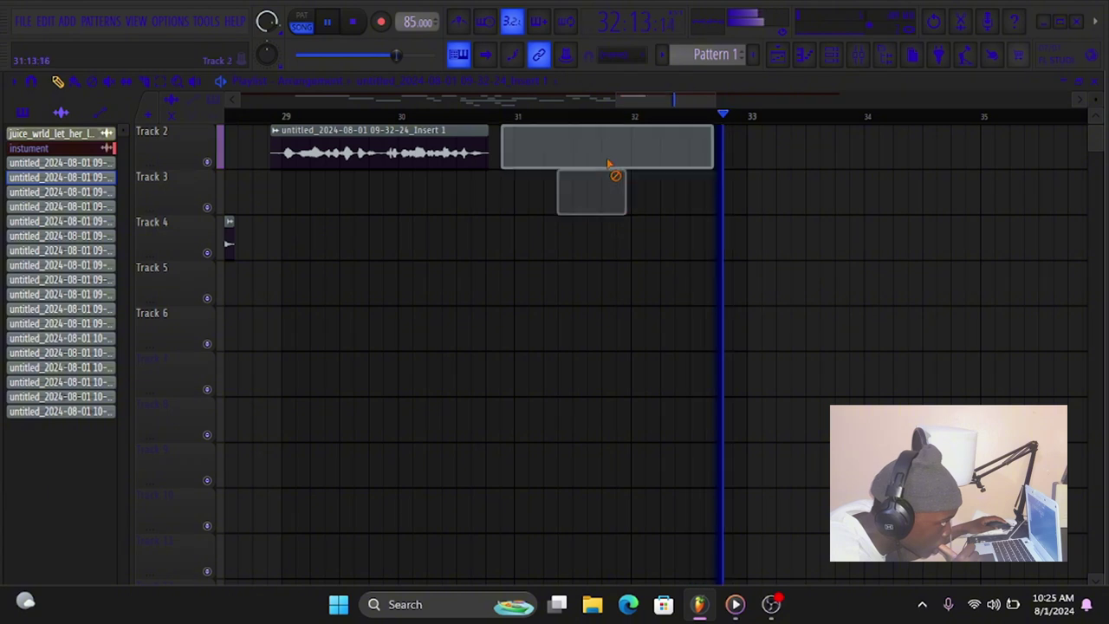
left_click(337, 116)
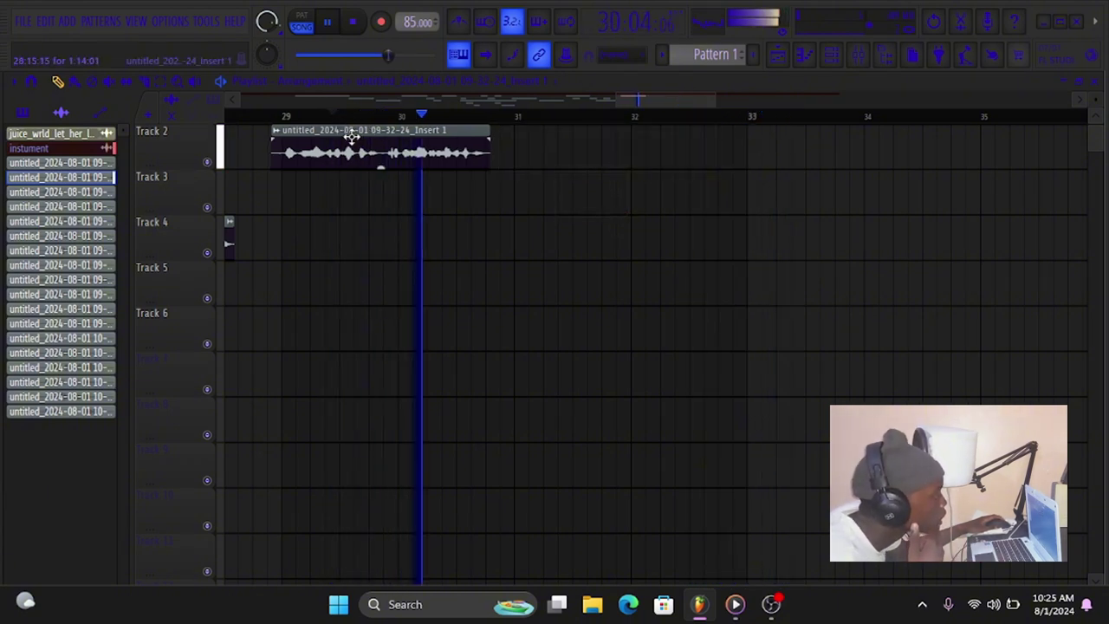
left_click(937, 22)
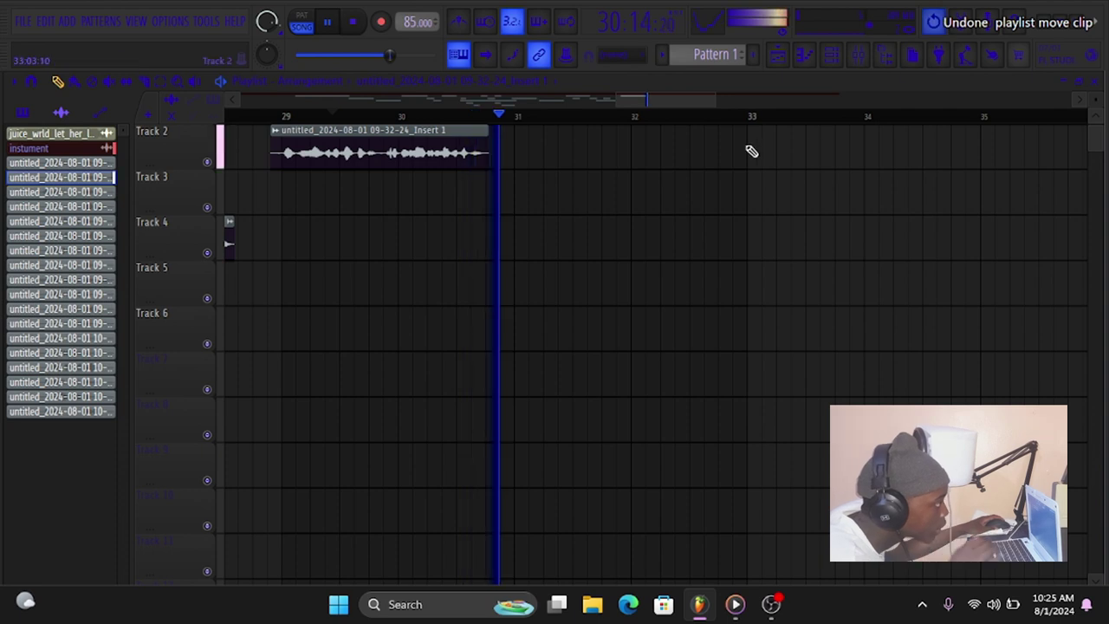
left_click(519, 190)
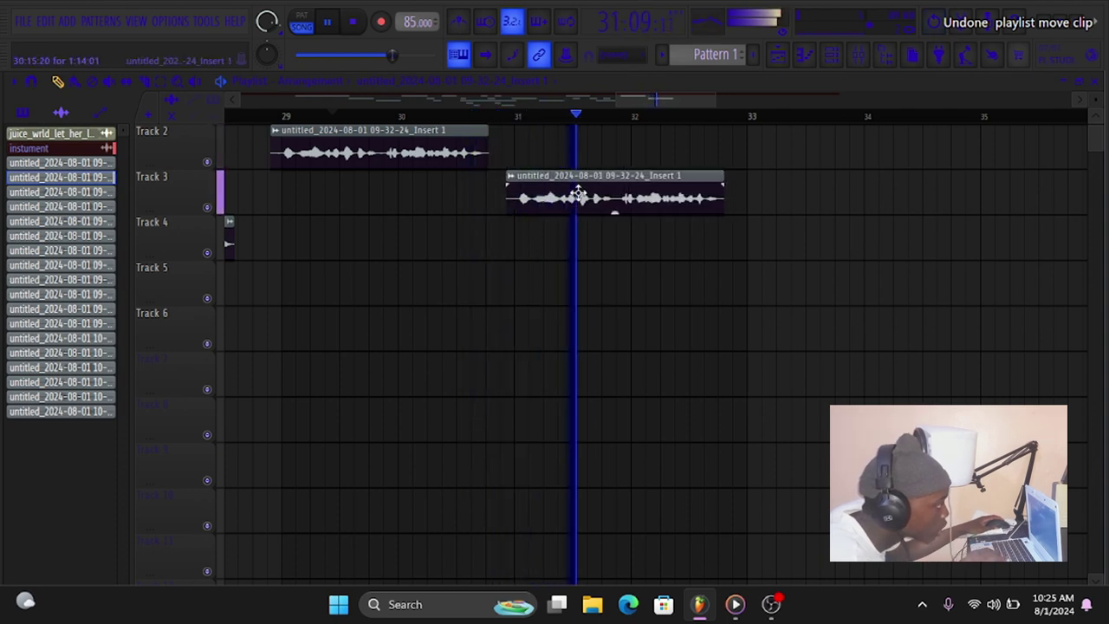
left_click(260, 116)
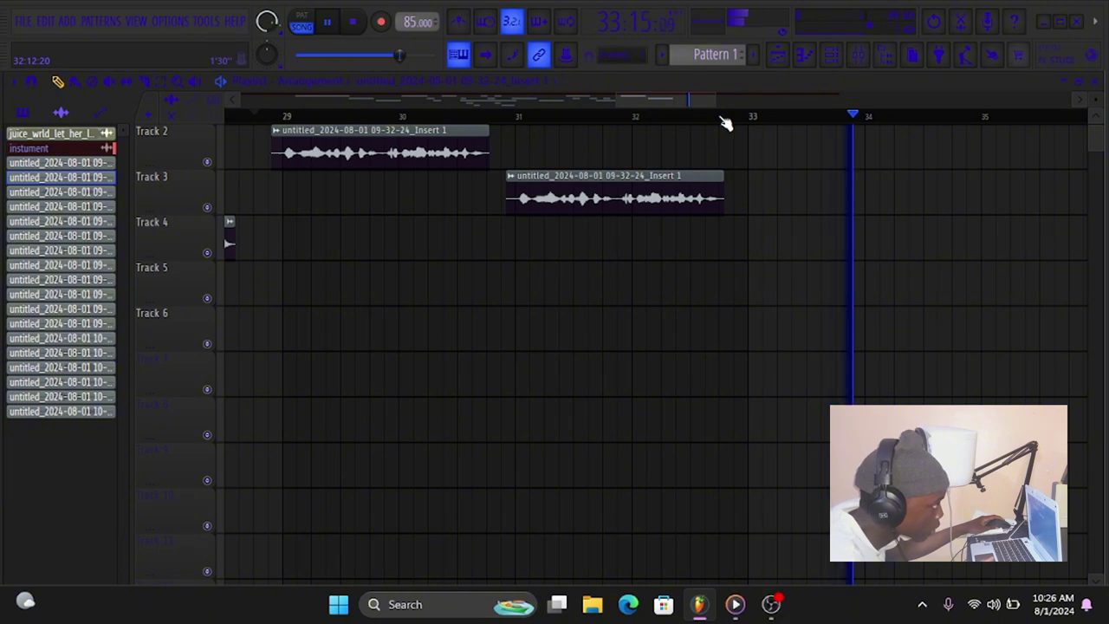
Shorten the end of the instrumental on Track 1 to early in bar 36.
left_click_drag(715, 97, 819, 101)
scroll(673, 330, "up", 1)
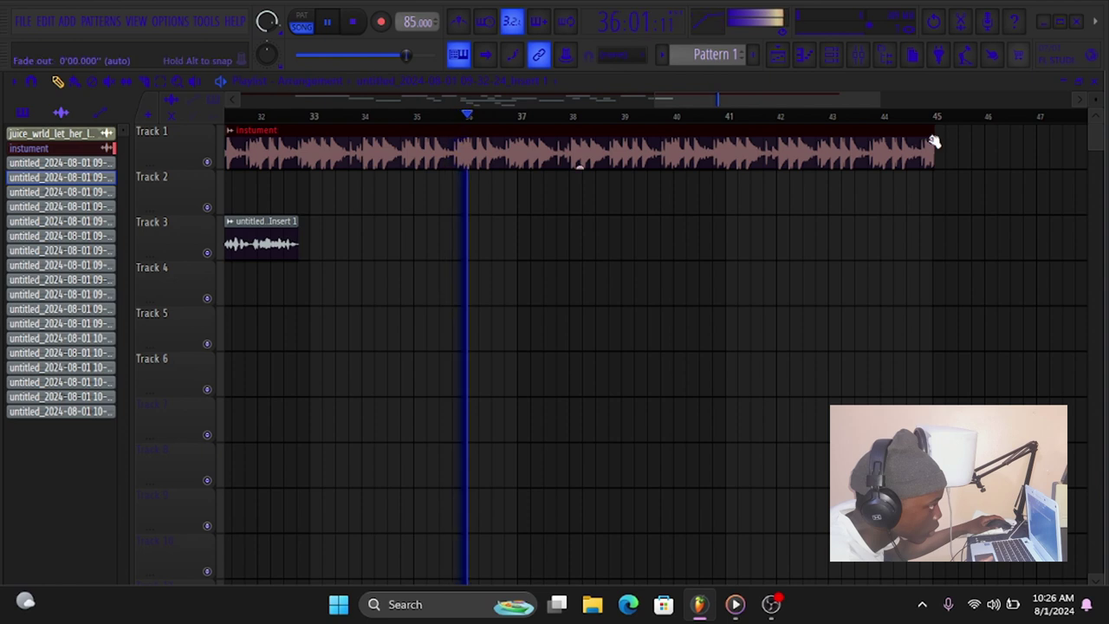
left_click_drag(933, 136, 477, 181)
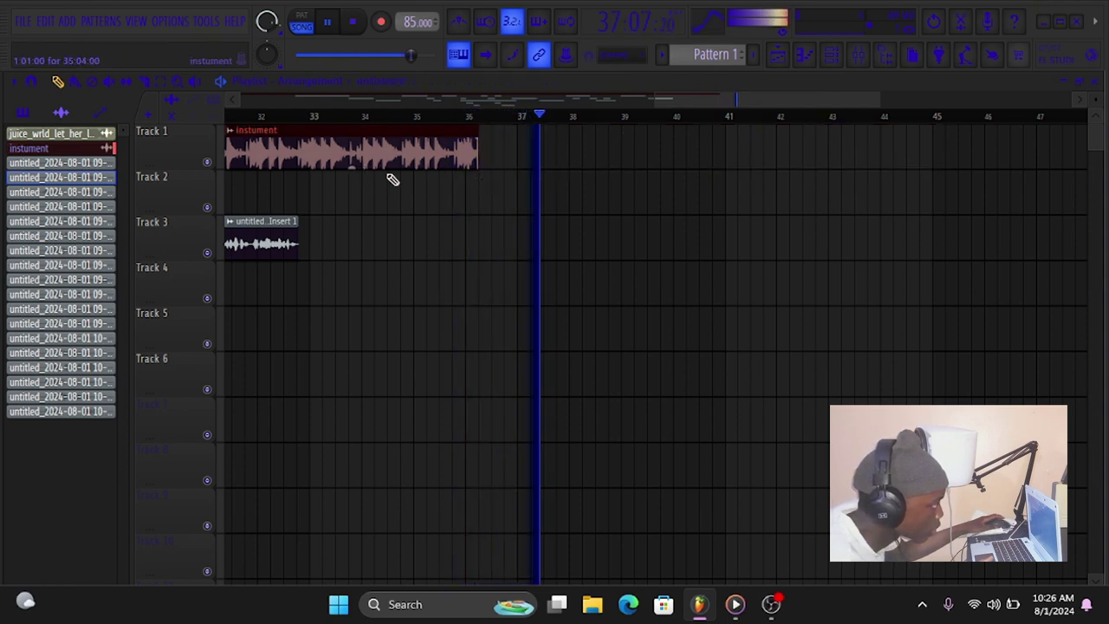
Fade out the instrumental on Track 1 from around the middle of bar 33 to its end, and replay the ending.
left_click(238, 118)
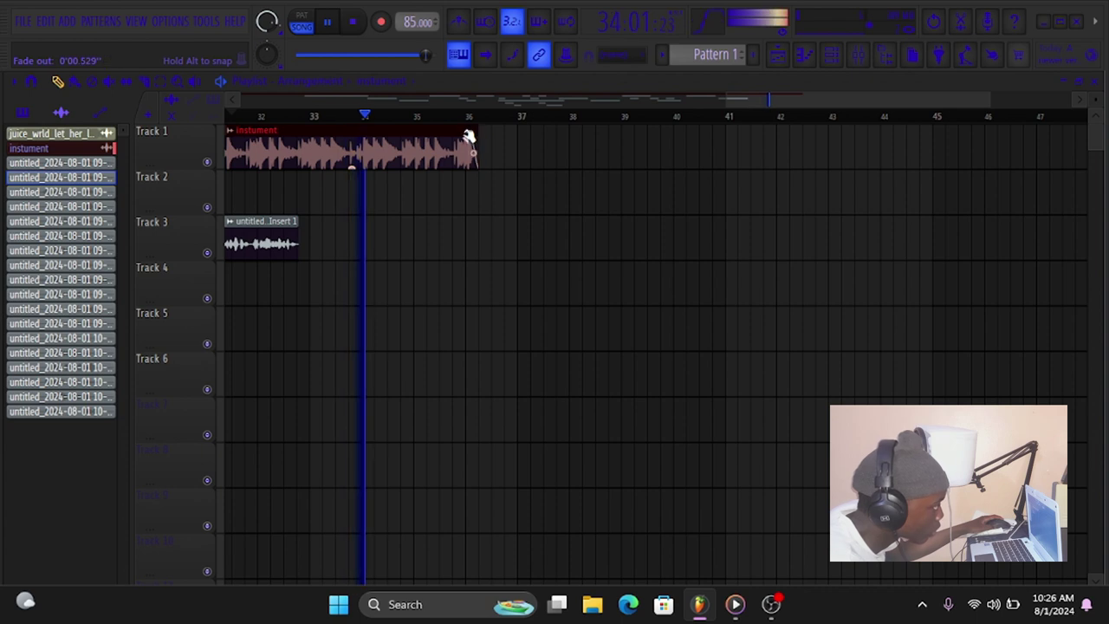
left_click_drag(470, 134, 336, 132)
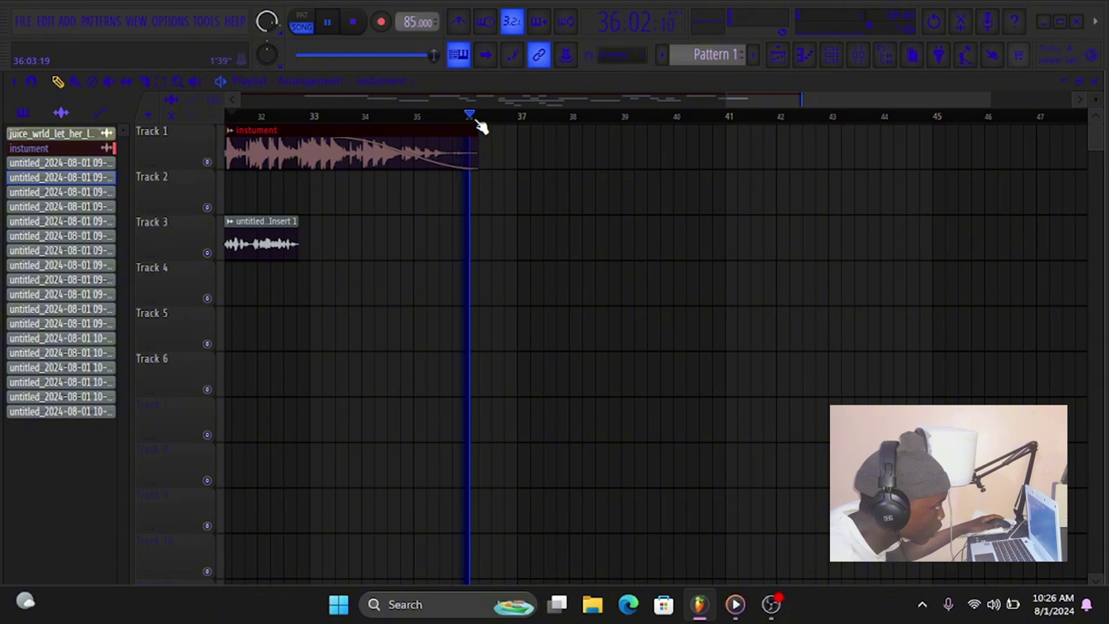
key("space")
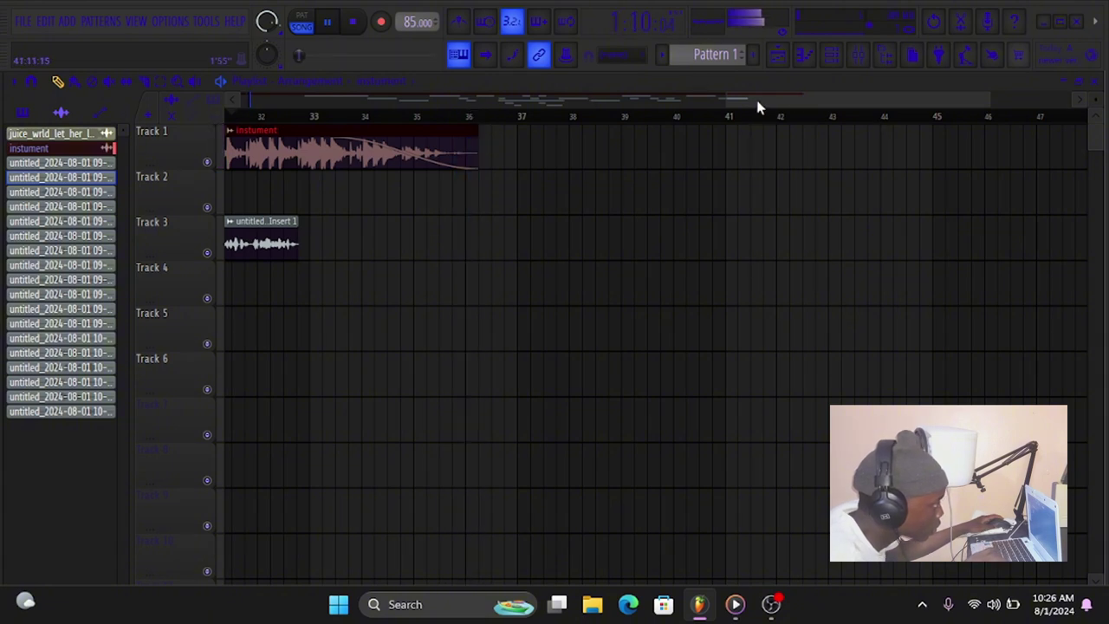
Play the whole arrangement from bar 1 to review the vocal clips over the instrumental.
left_click_drag(757, 107, 227, 128)
left_click(257, 115)
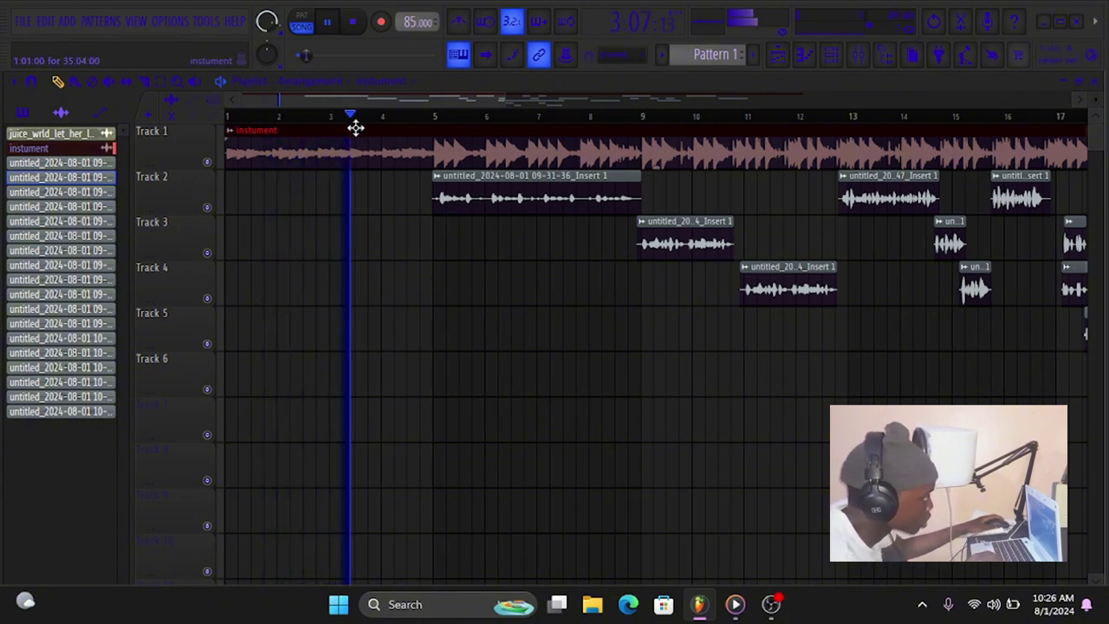
key("space")
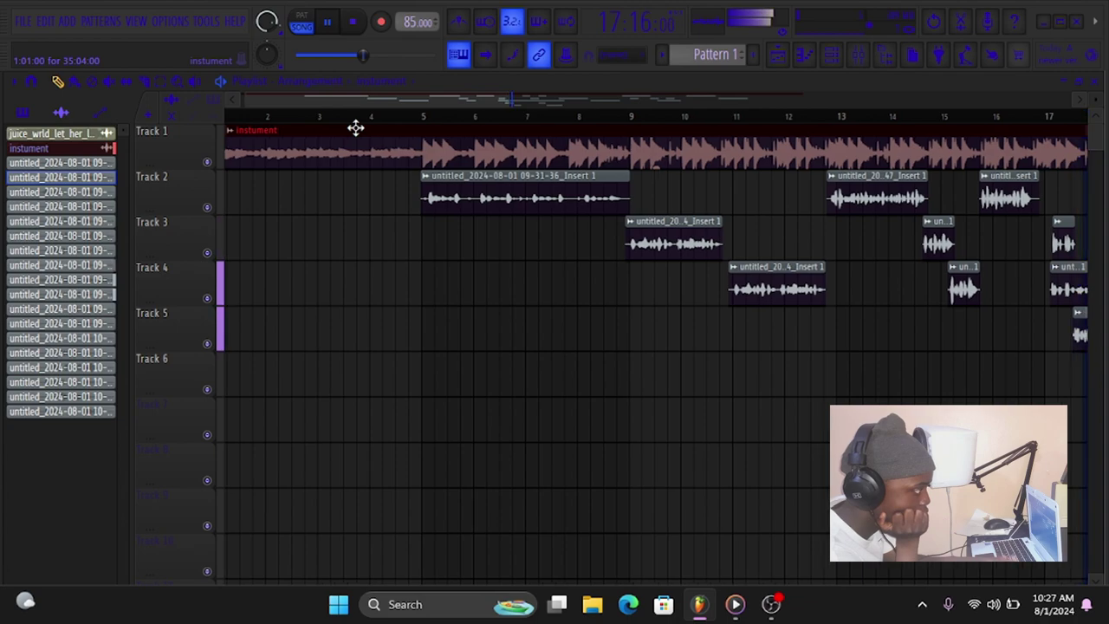
left_click_drag(315, 106, 413, 107)
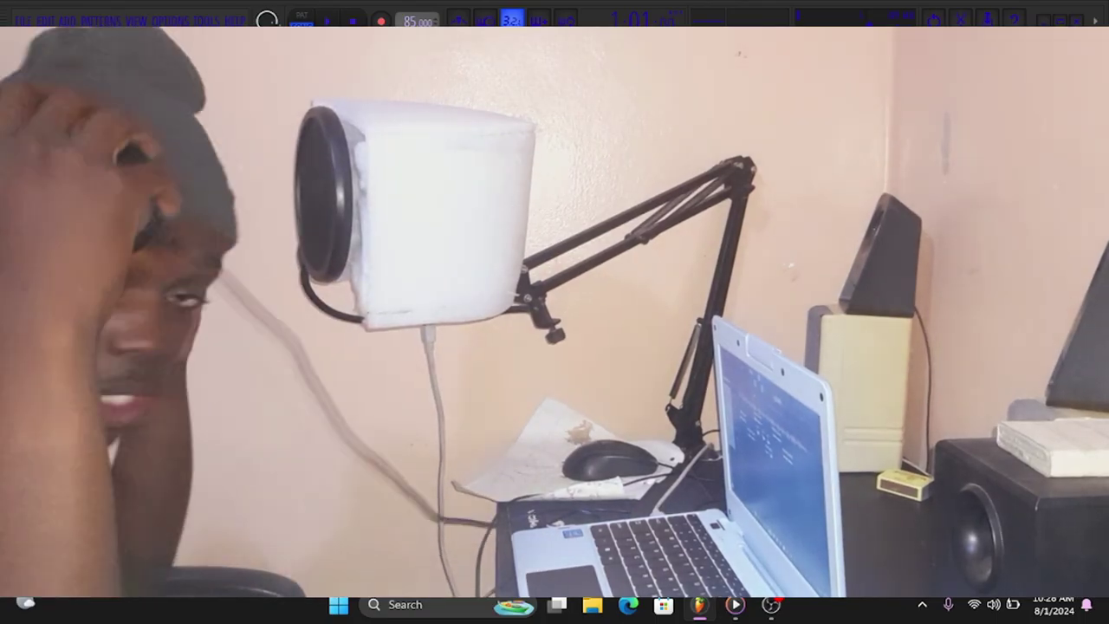